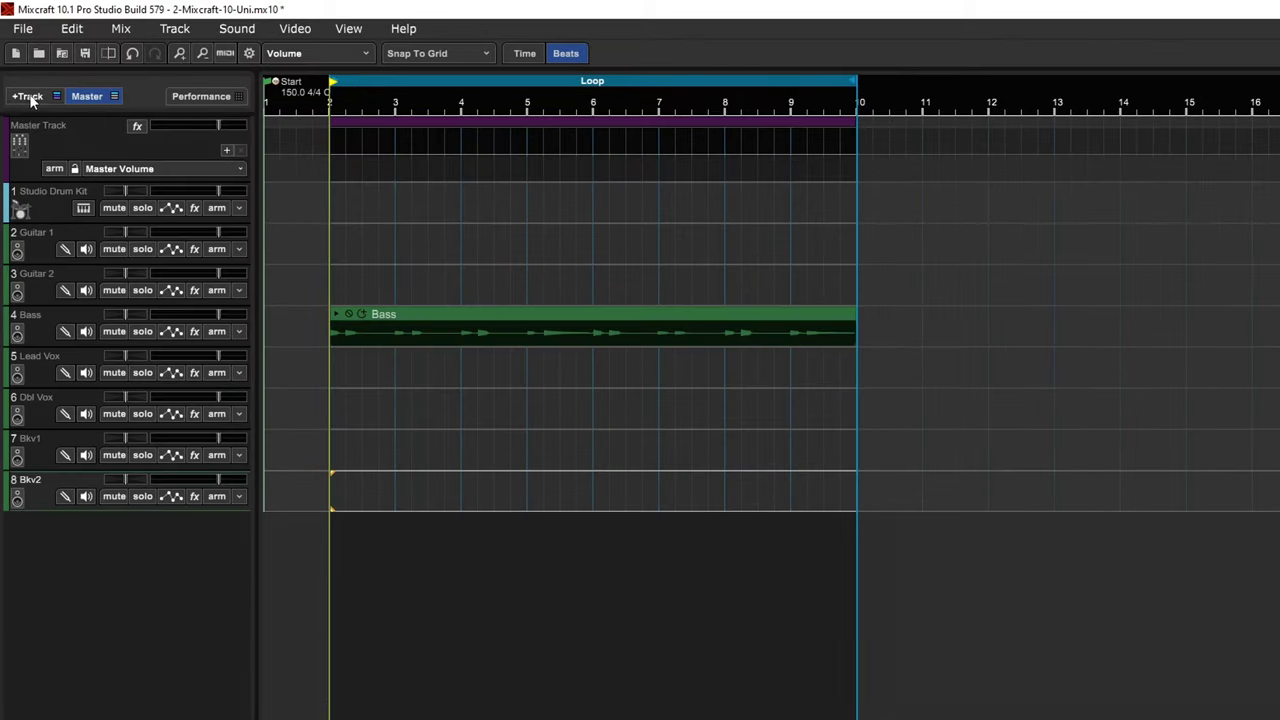
Step: Add a virtual instrument track to the project
left_click(30, 96)
left_click(28, 98)
left_click(28, 98)
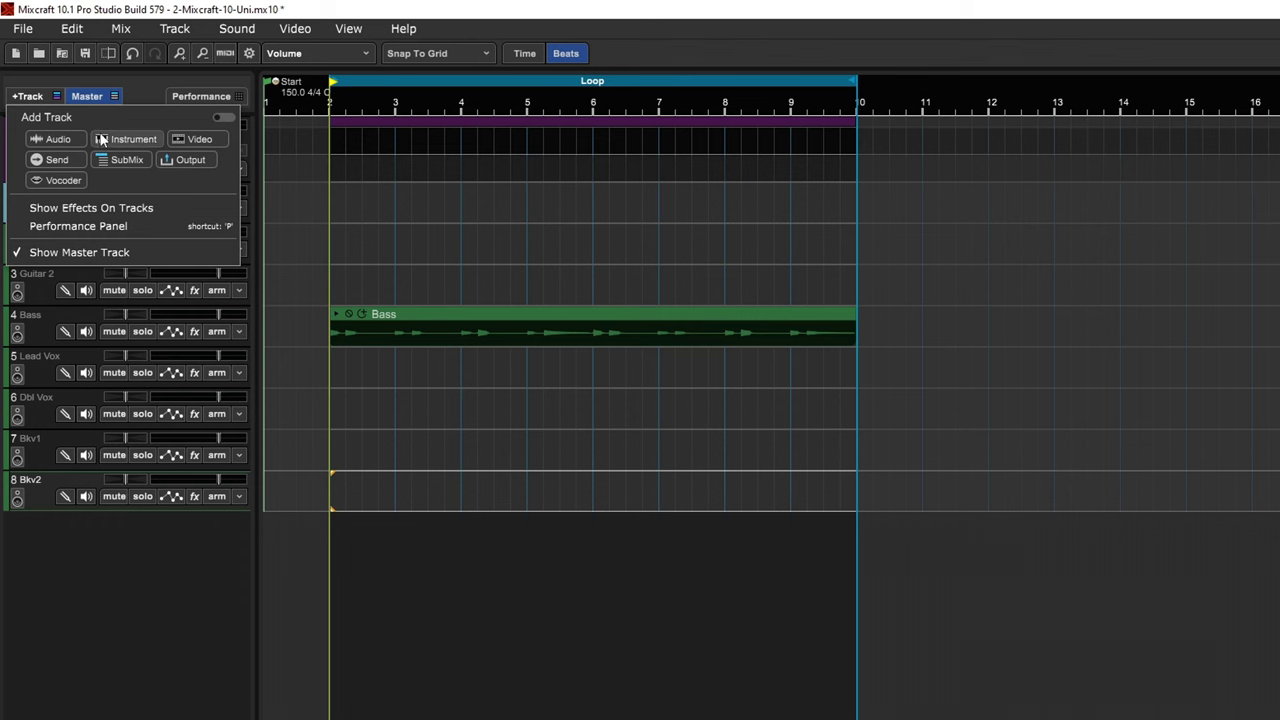
left_click(133, 132)
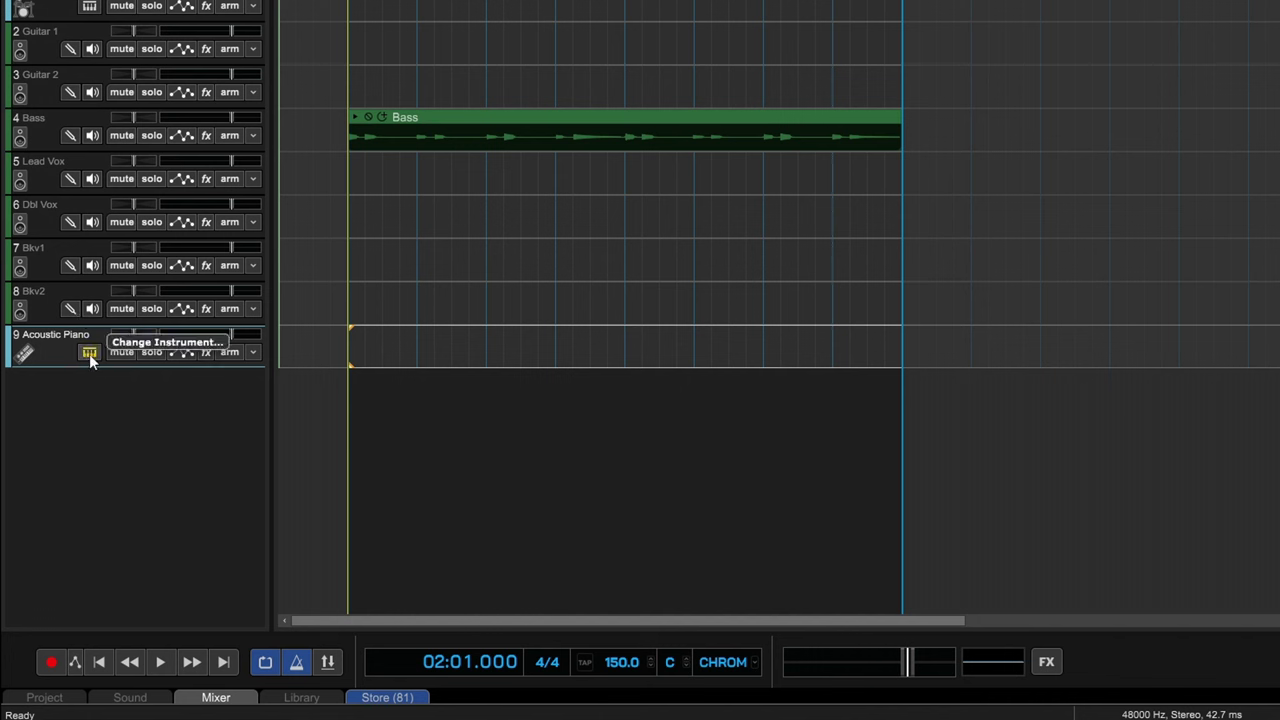
Step: Try a few notes of the Acoustic Piano track's instrument with the Musical Typing keyboard, and close the keyboard
left_click(88, 354)
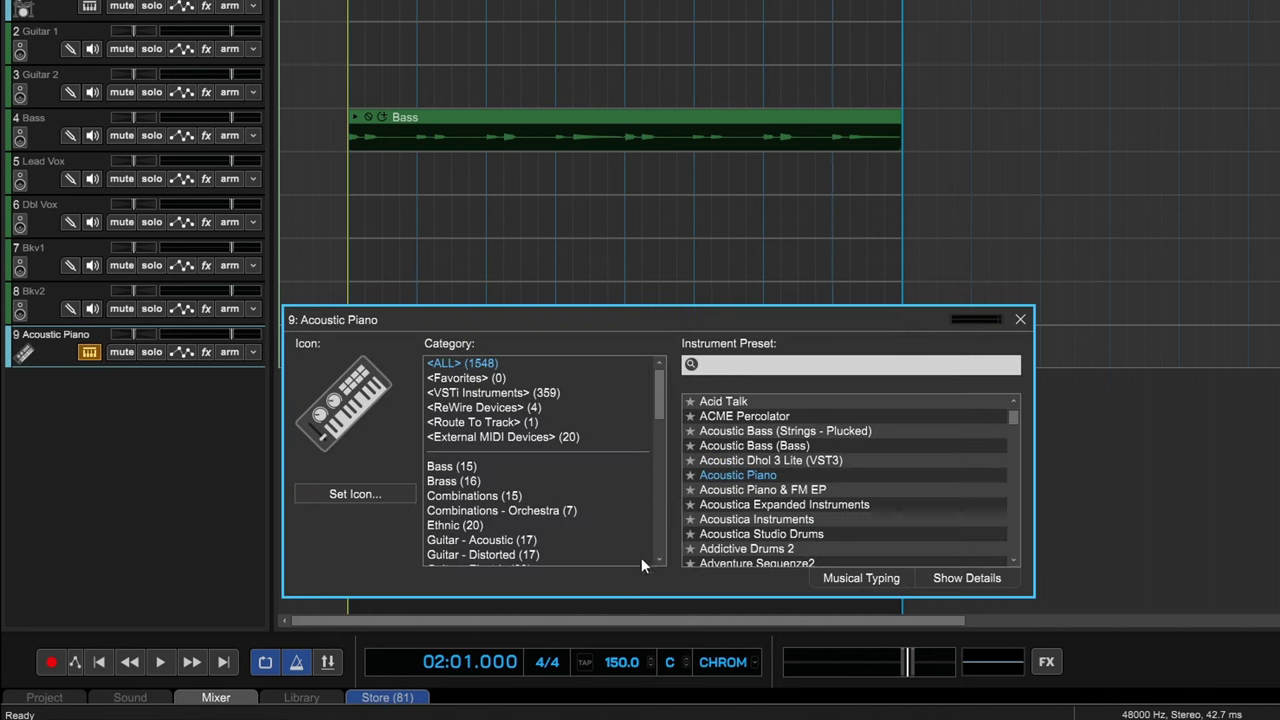
left_click(856, 579)
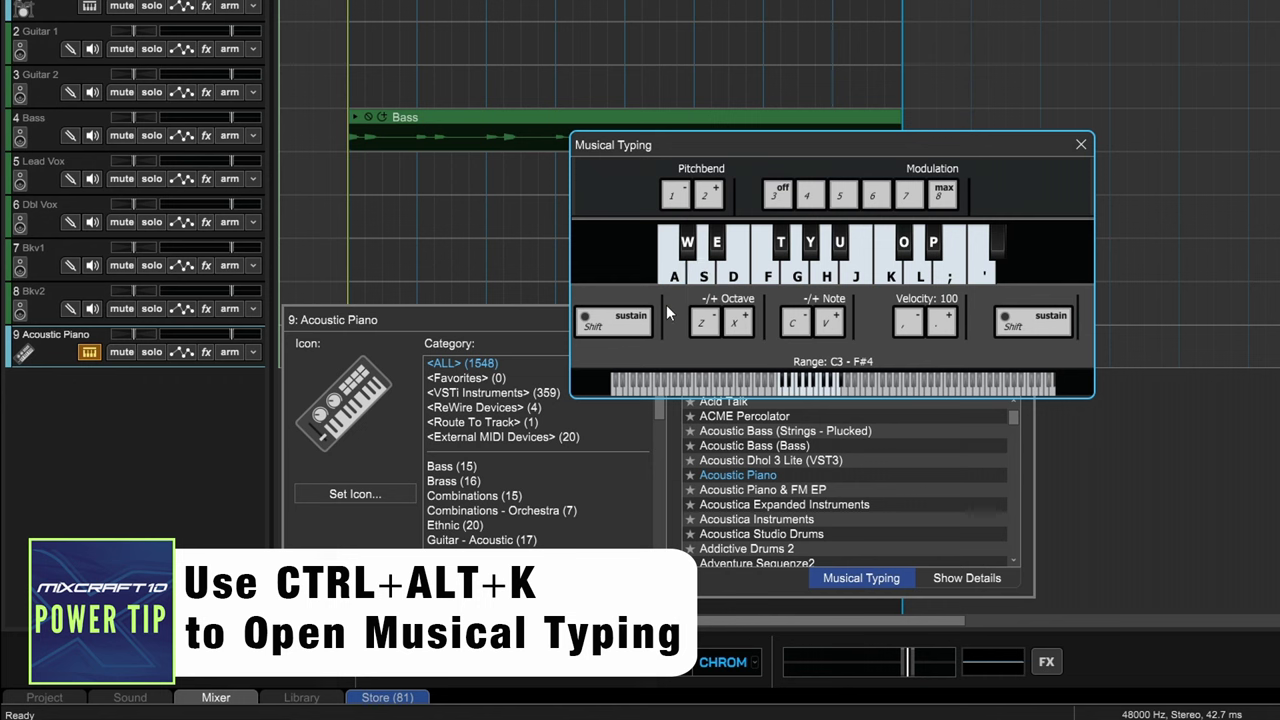
key("a")
key("w")
key("d")
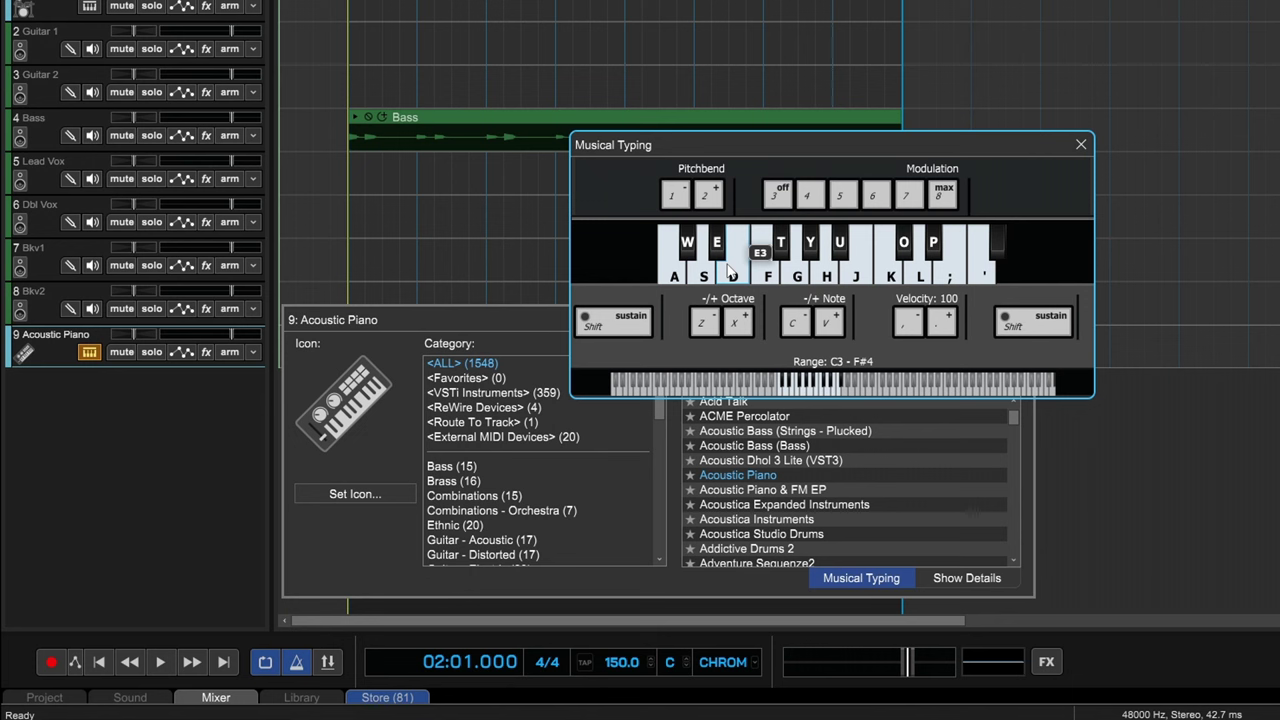
left_click(1081, 144)
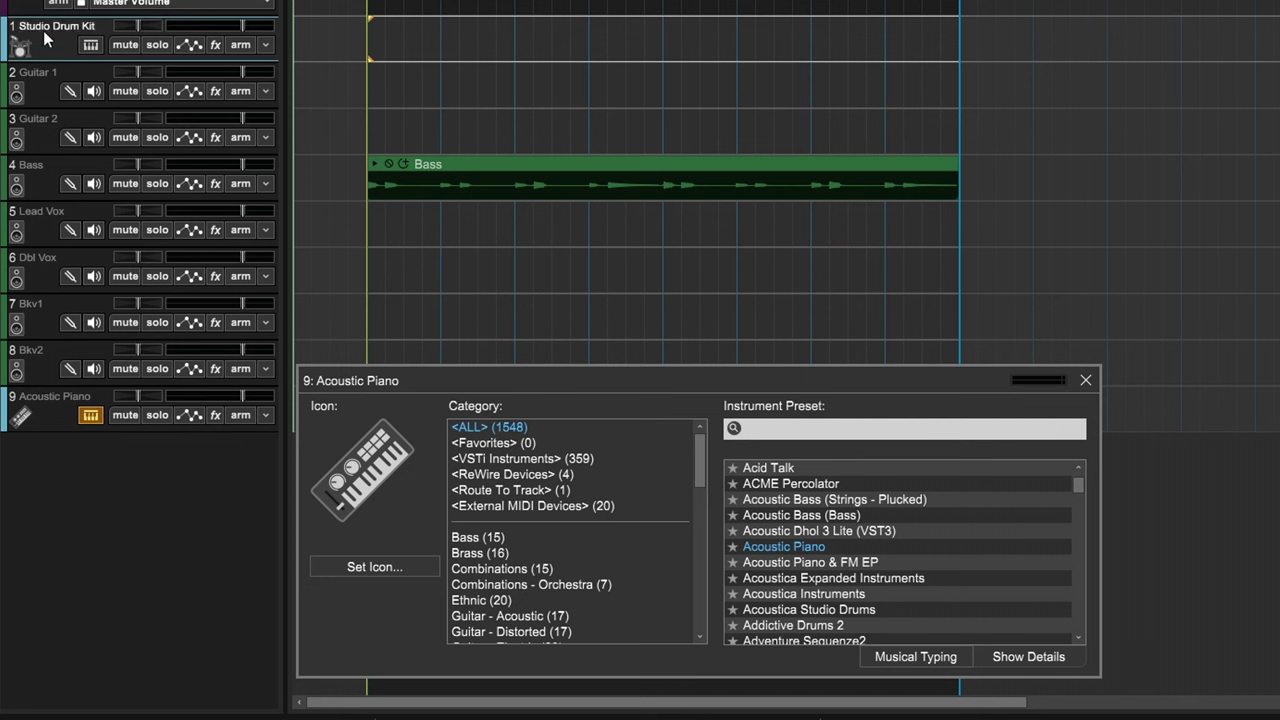
Step: Delete the Studio Drum Kit track and close the Acoustic Piano track's instrument window
right_click(50, 40)
key("Escape")
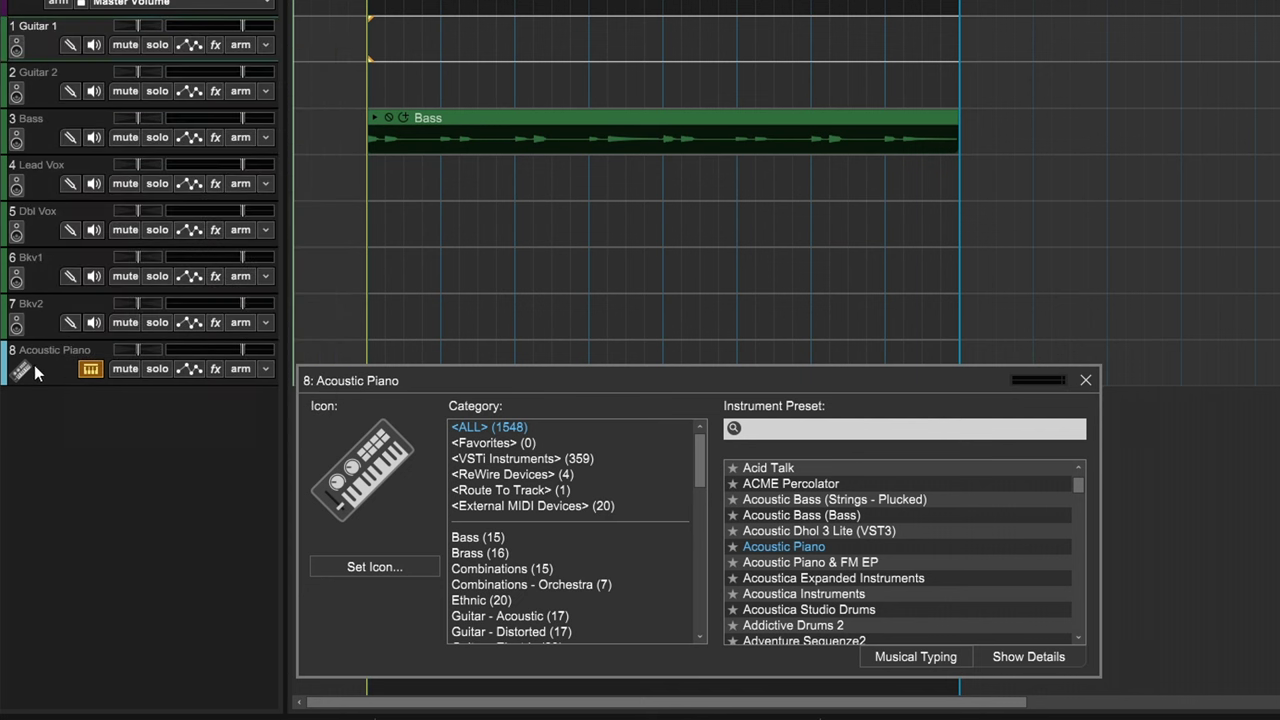
left_click(93, 370)
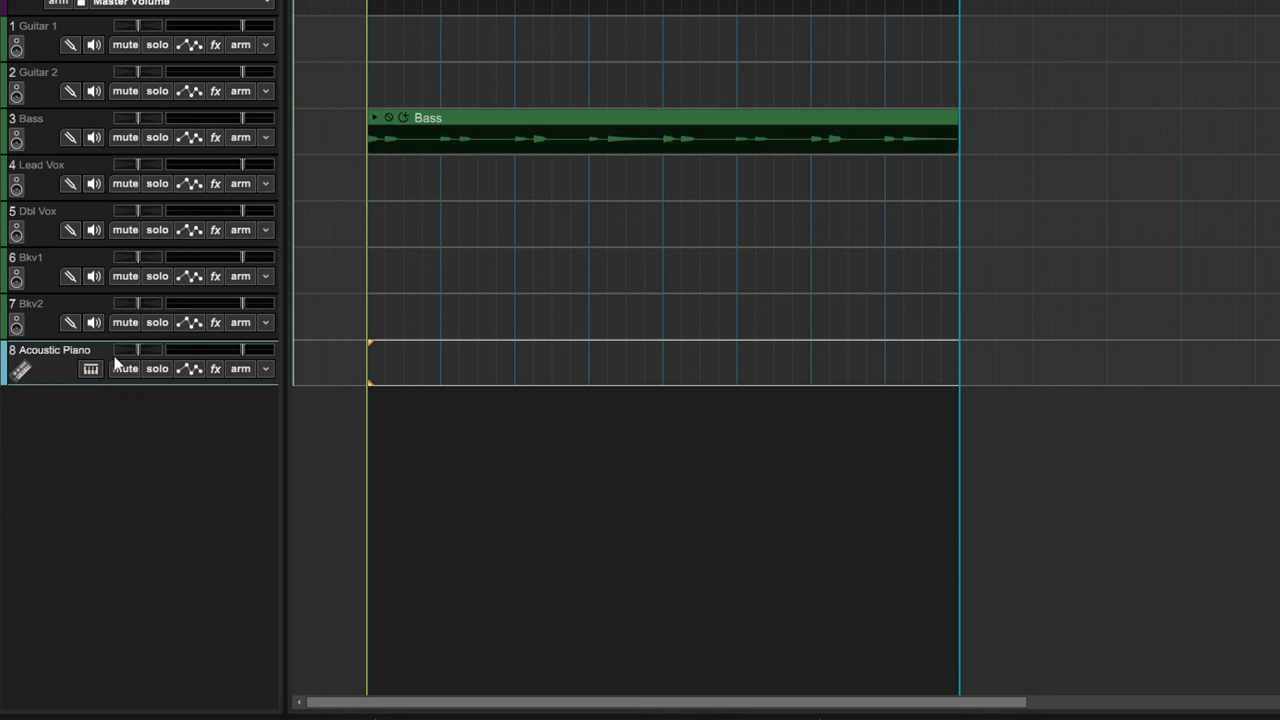
Step: Reopen the Acoustic Piano track's instrument selection and list the presets of the Percussion - Drum Kits category
left_click(90, 369)
left_click(90, 370)
left_click(90, 370)
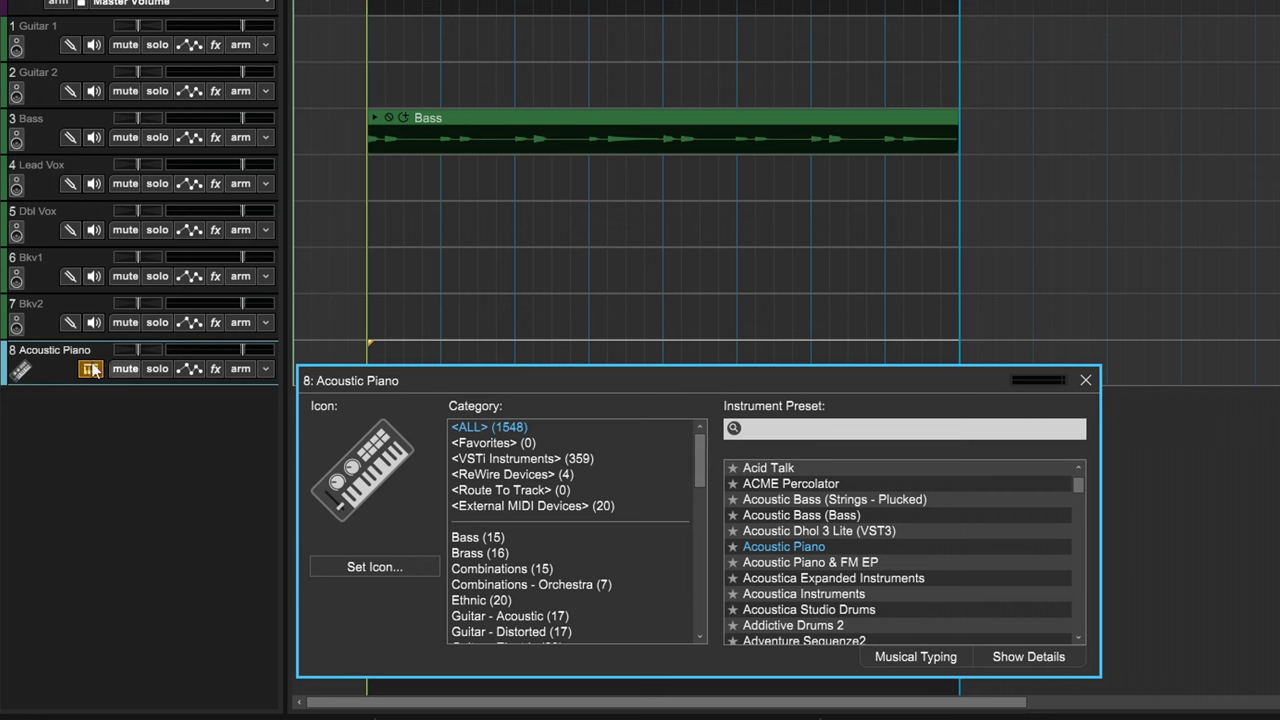
left_click_drag(577, 379, 677, 174)
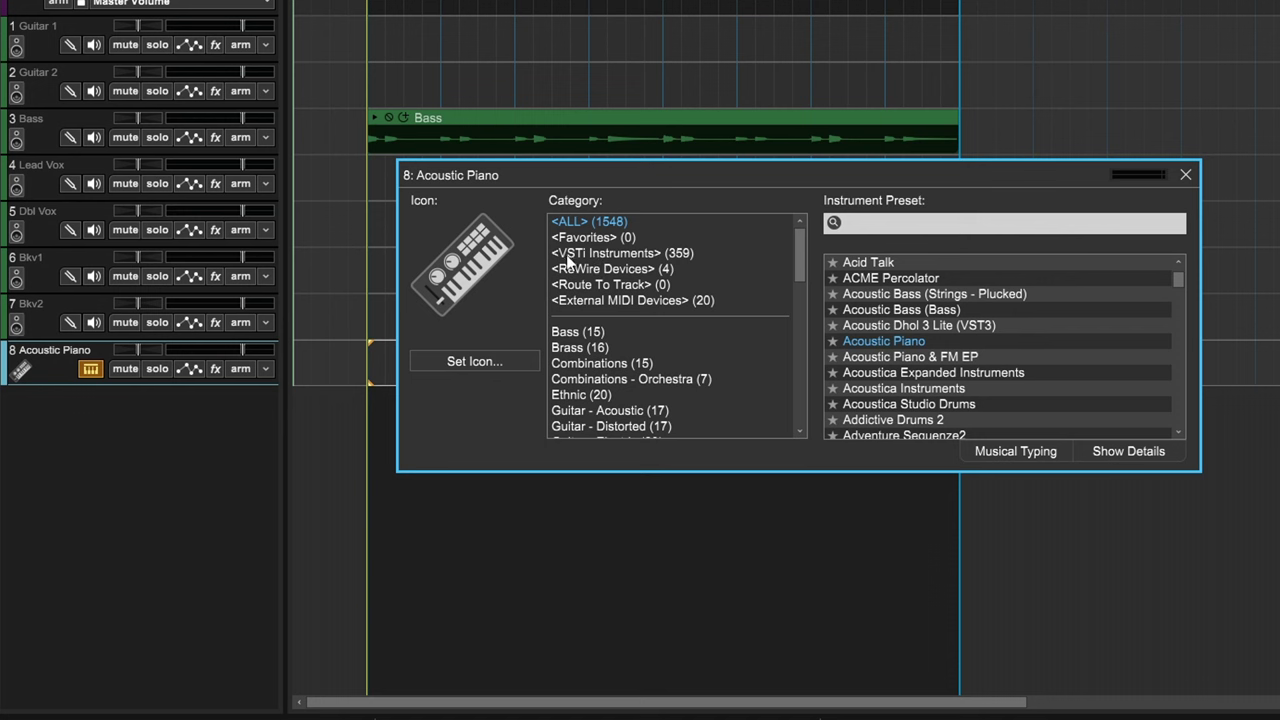
left_click(567, 258)
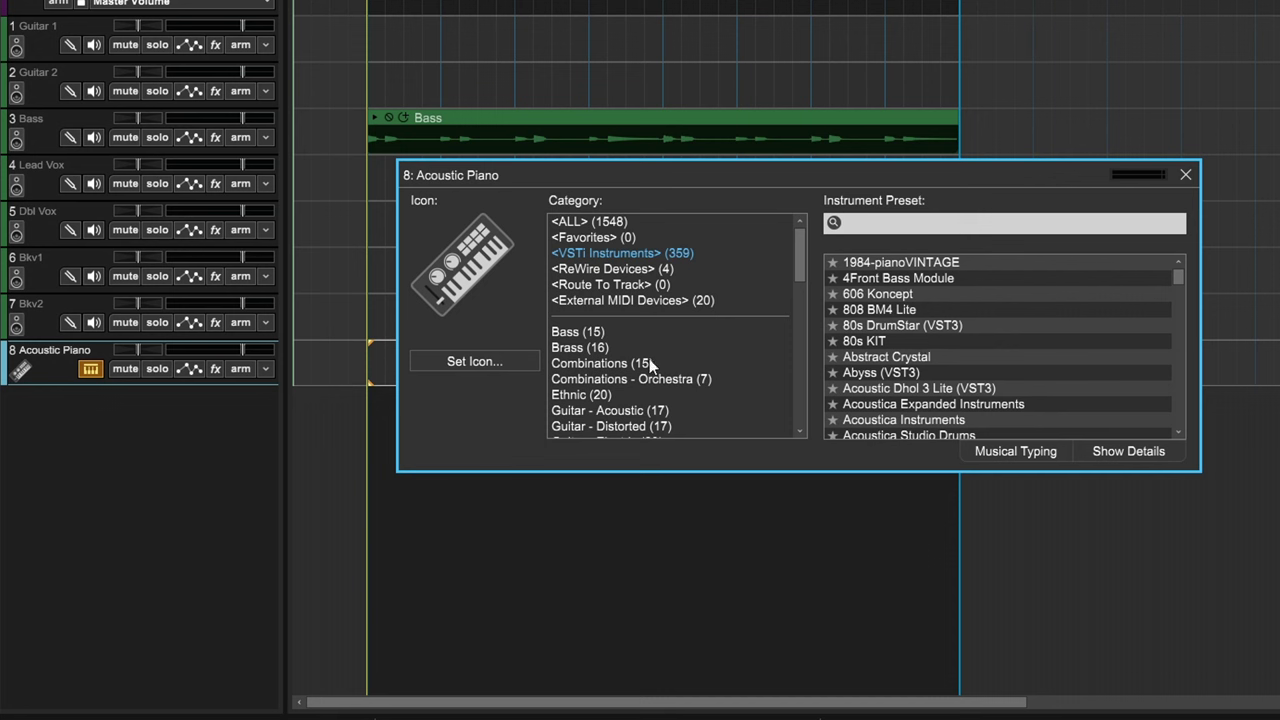
scroll(703, 375, "down", 5)
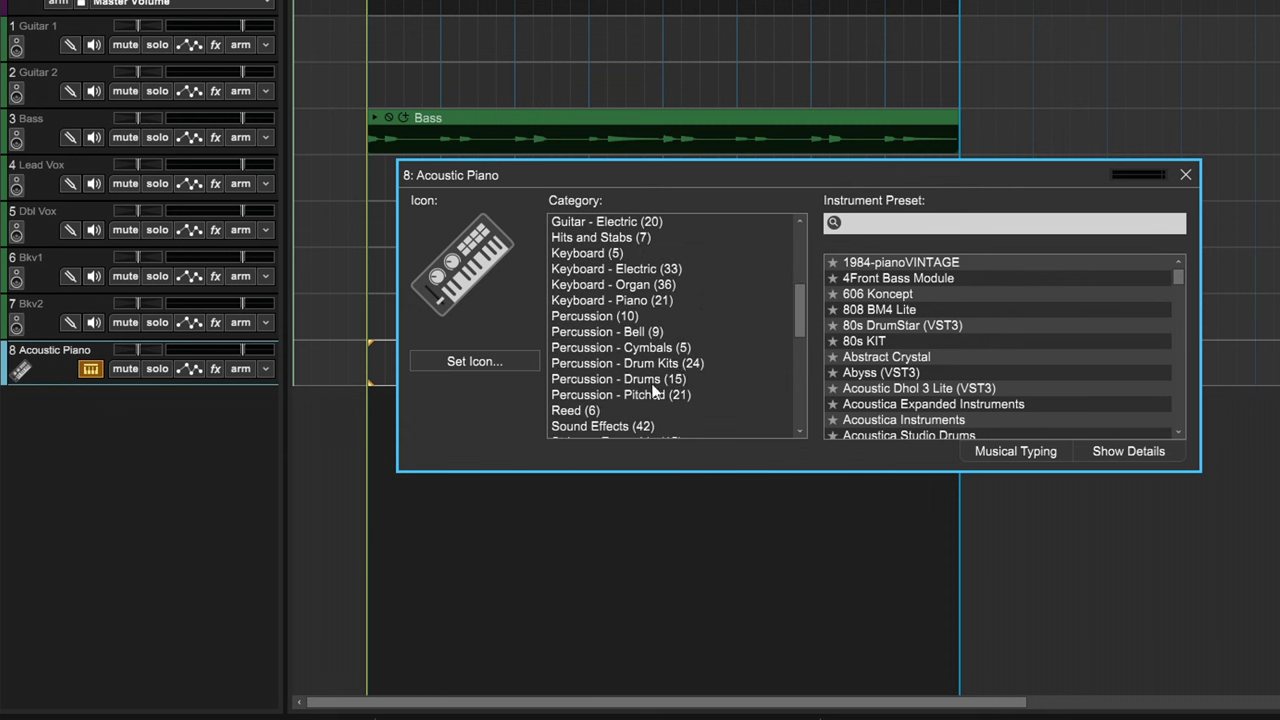
left_click(633, 363)
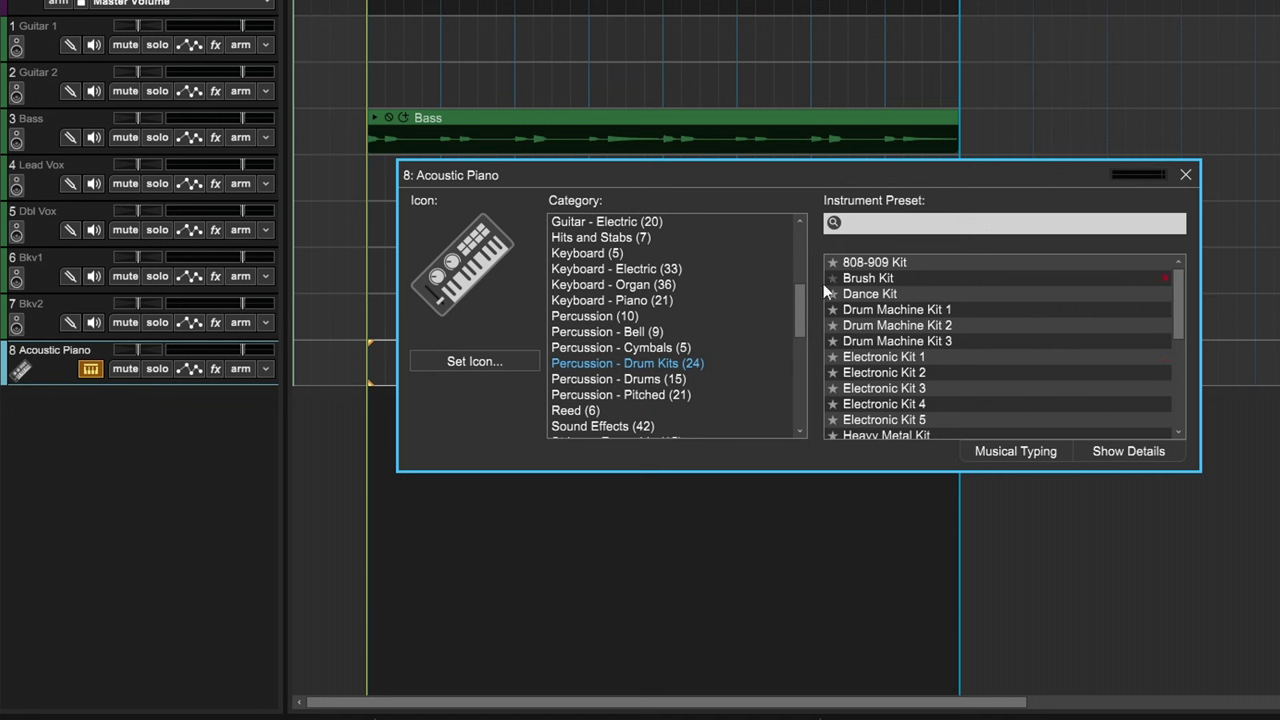
Step: Try the 808-909 Kit, Drum Machine Kit 1, 2 and 3, and Studio Drum Kit presets on the track
left_click(872, 263)
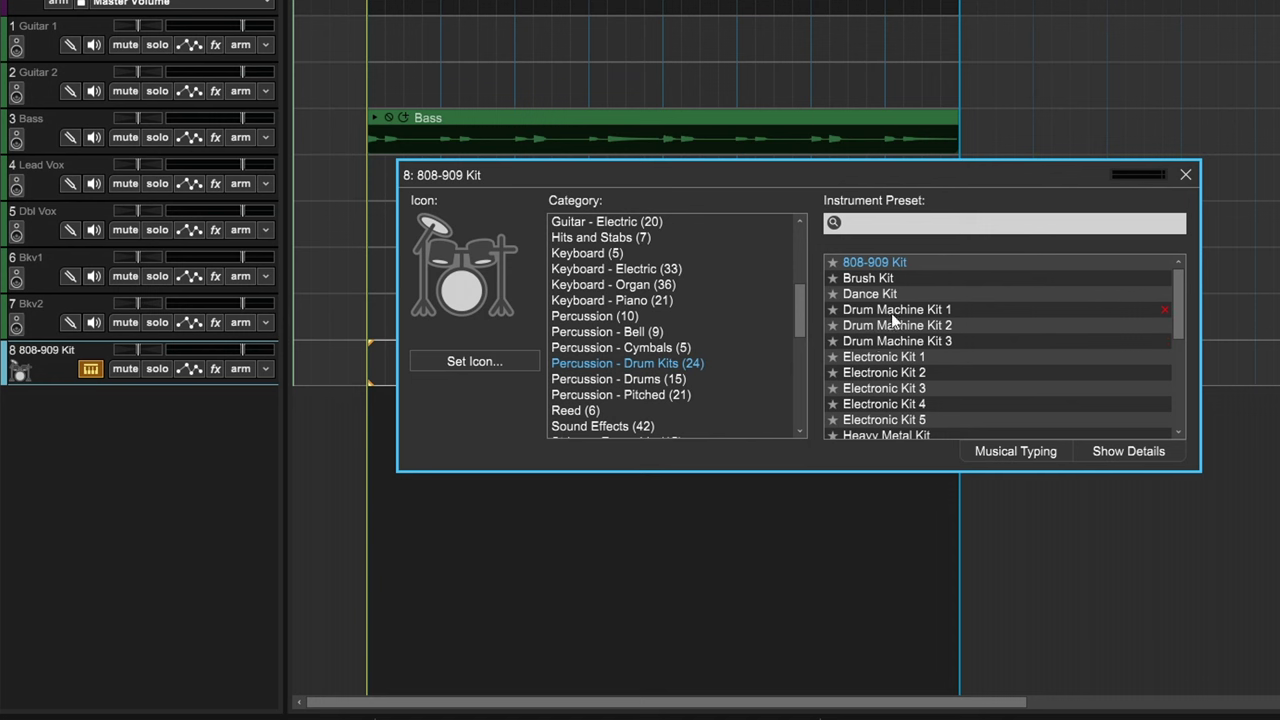
left_click(895, 311)
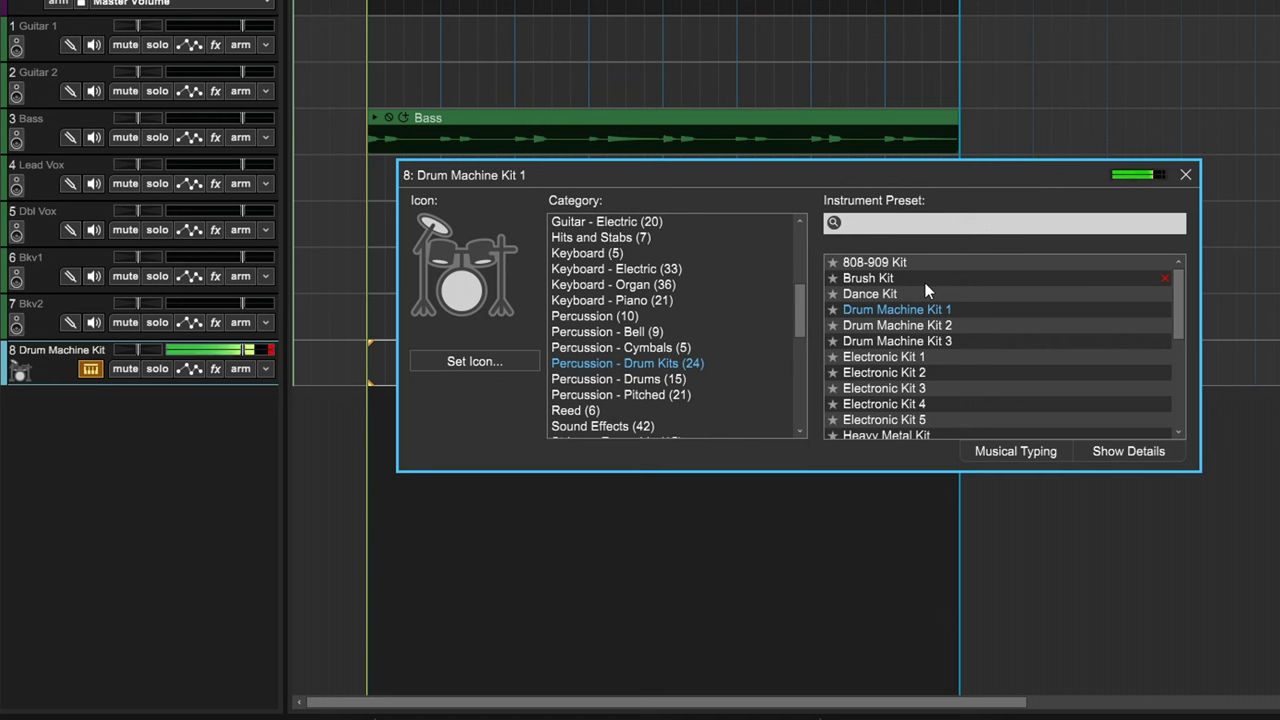
left_click(930, 327)
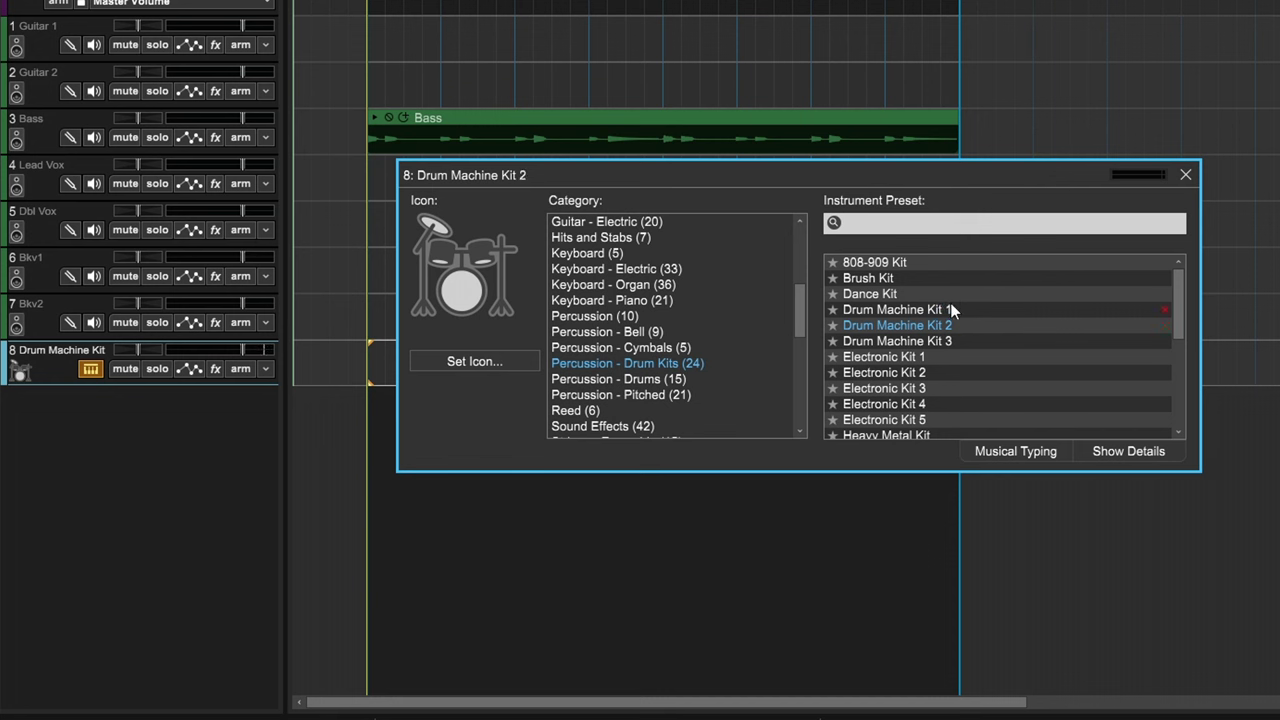
left_click(900, 341)
scroll(983, 355, "down", 3)
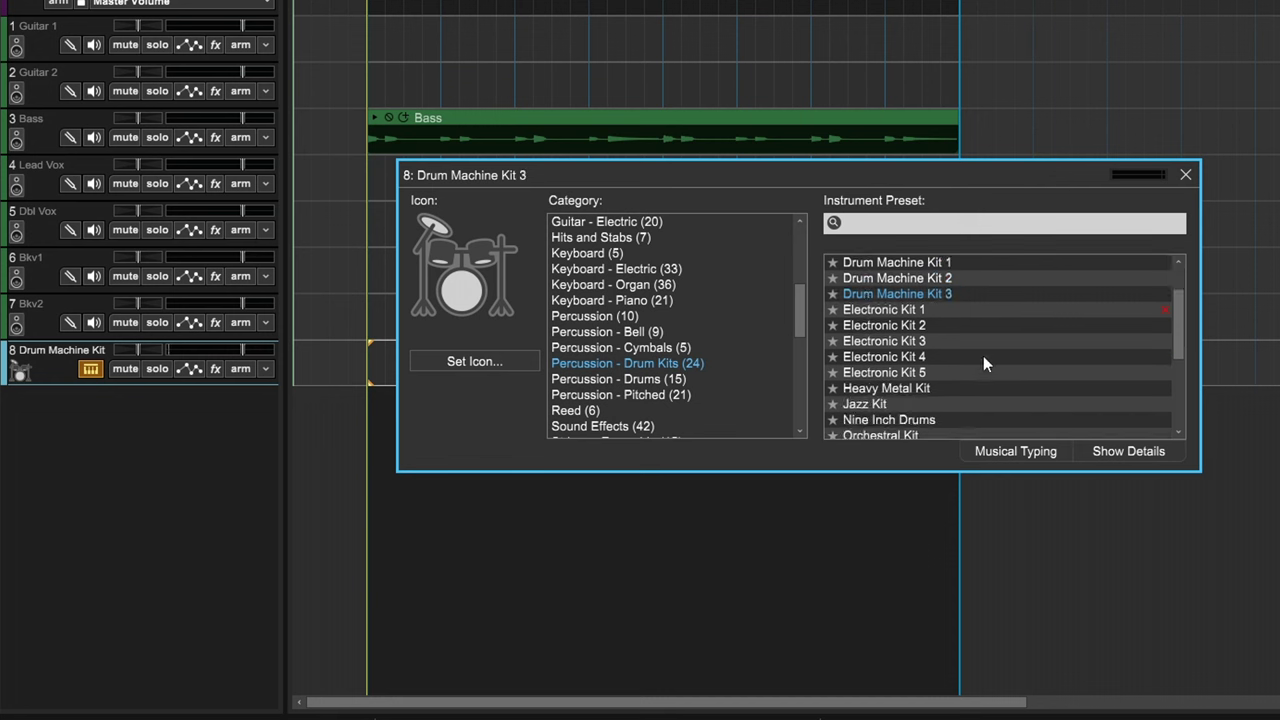
scroll(972, 334, "down", 5)
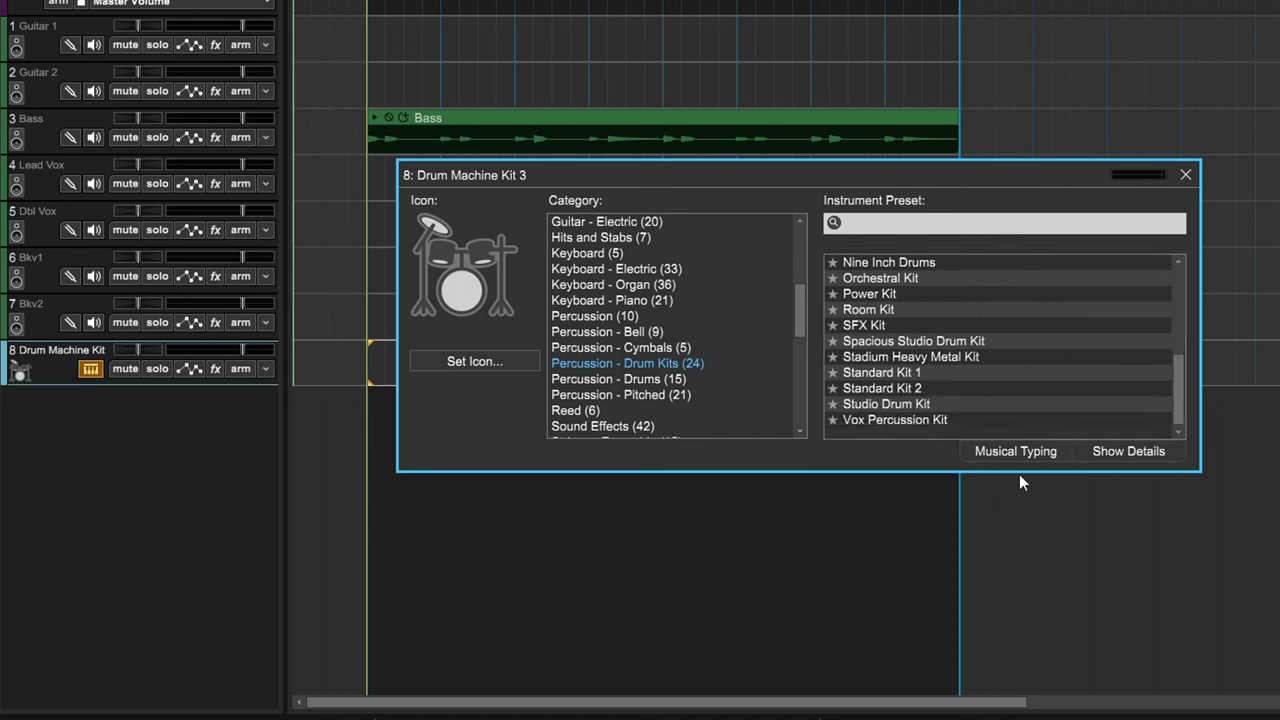
left_click(902, 405)
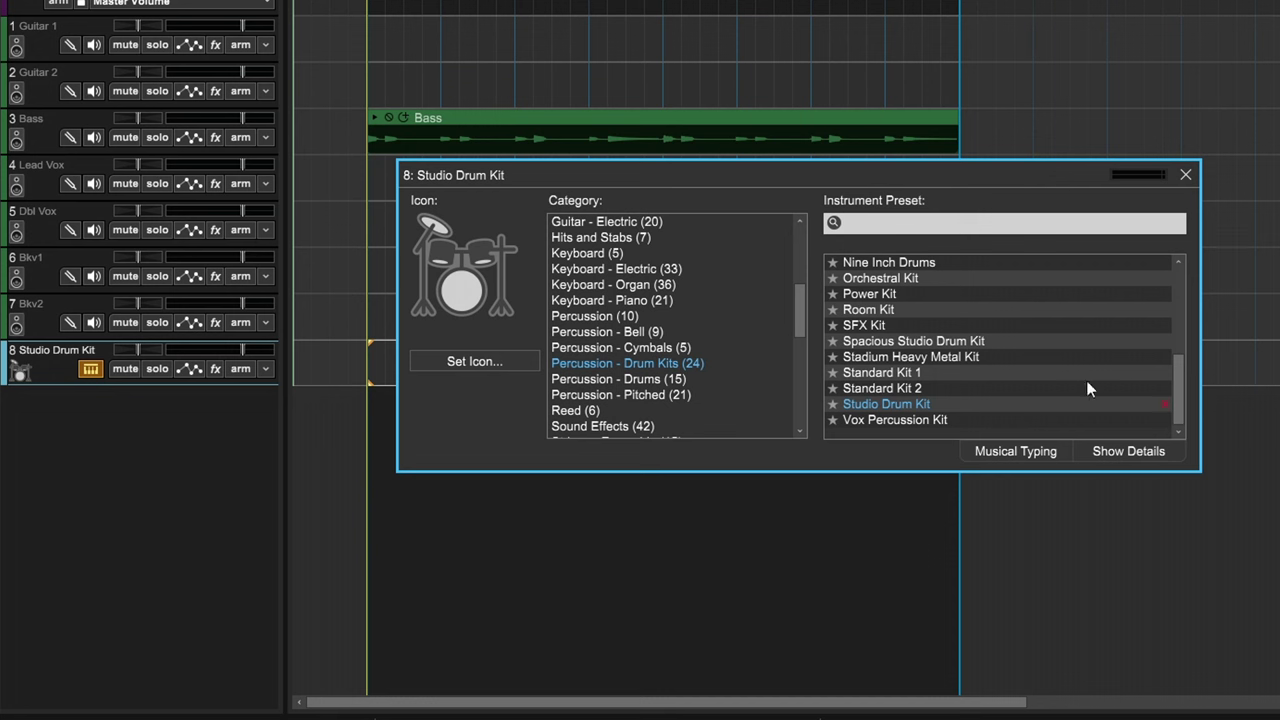
Step: Assign the Standard Kit 1 preset to the track and move the track above Guitar 1 in the track list
left_click(889, 373)
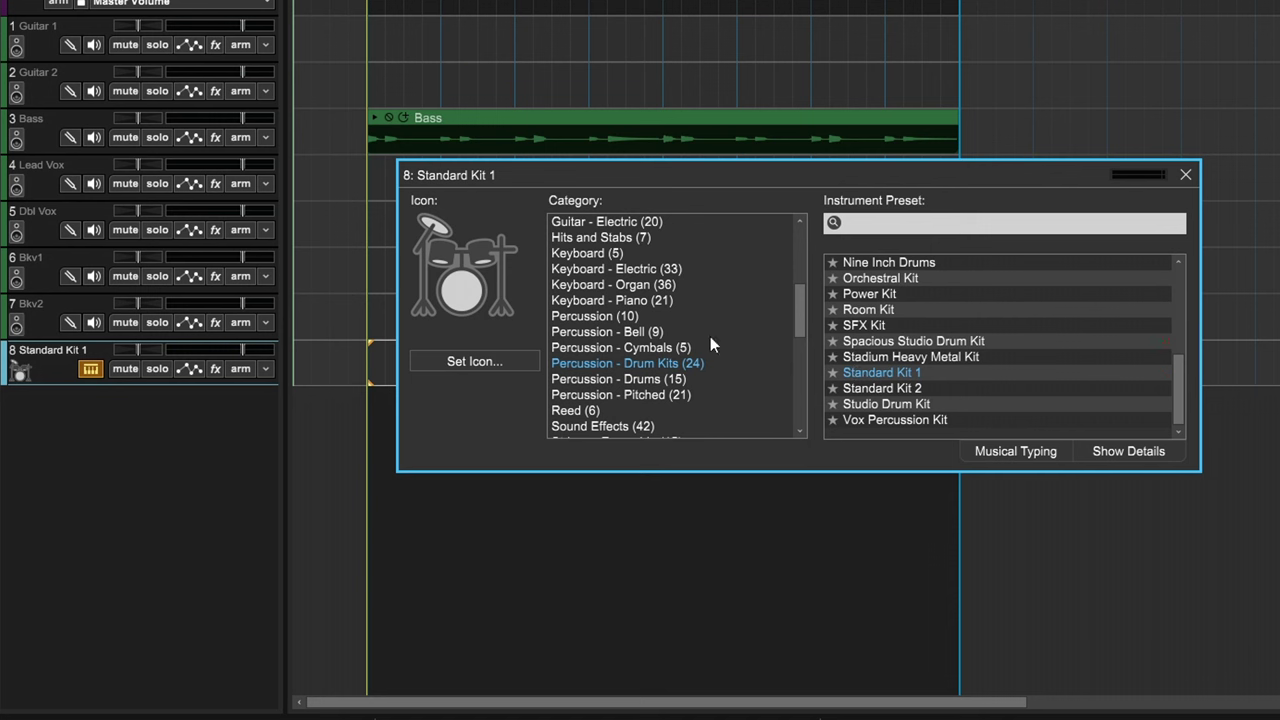
left_click(1186, 176)
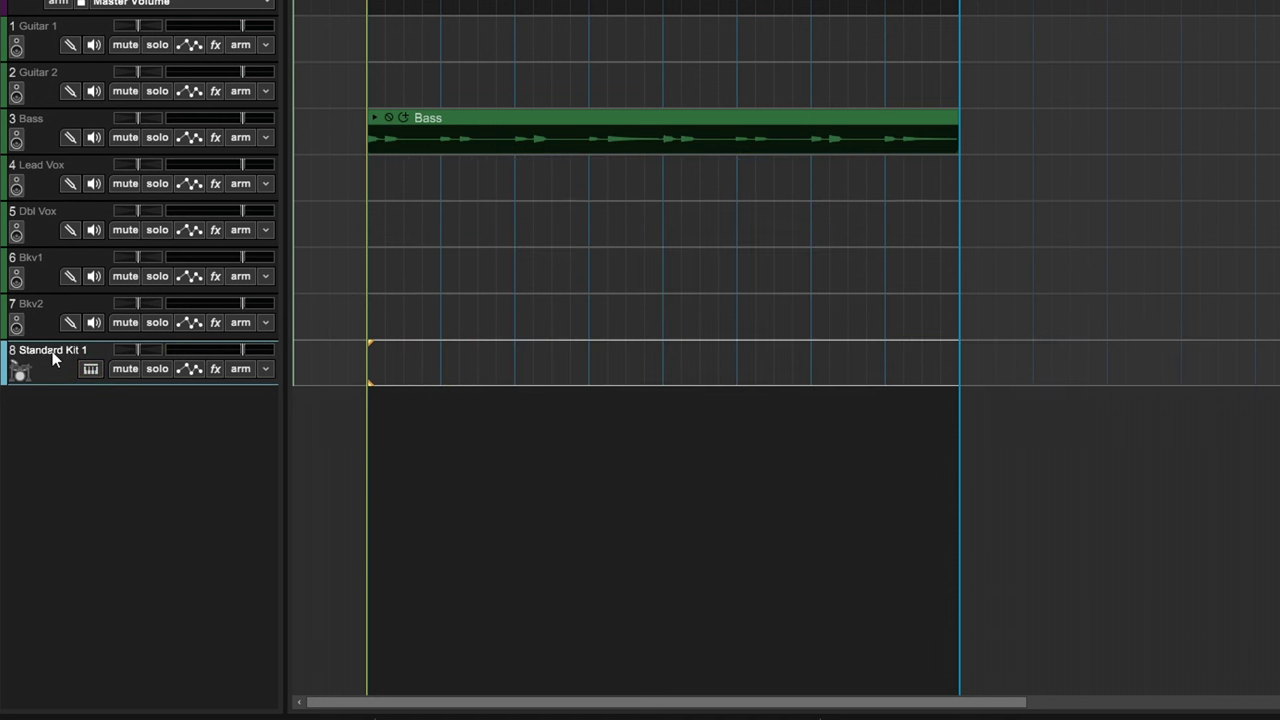
left_click_drag(52, 351, 94, 11)
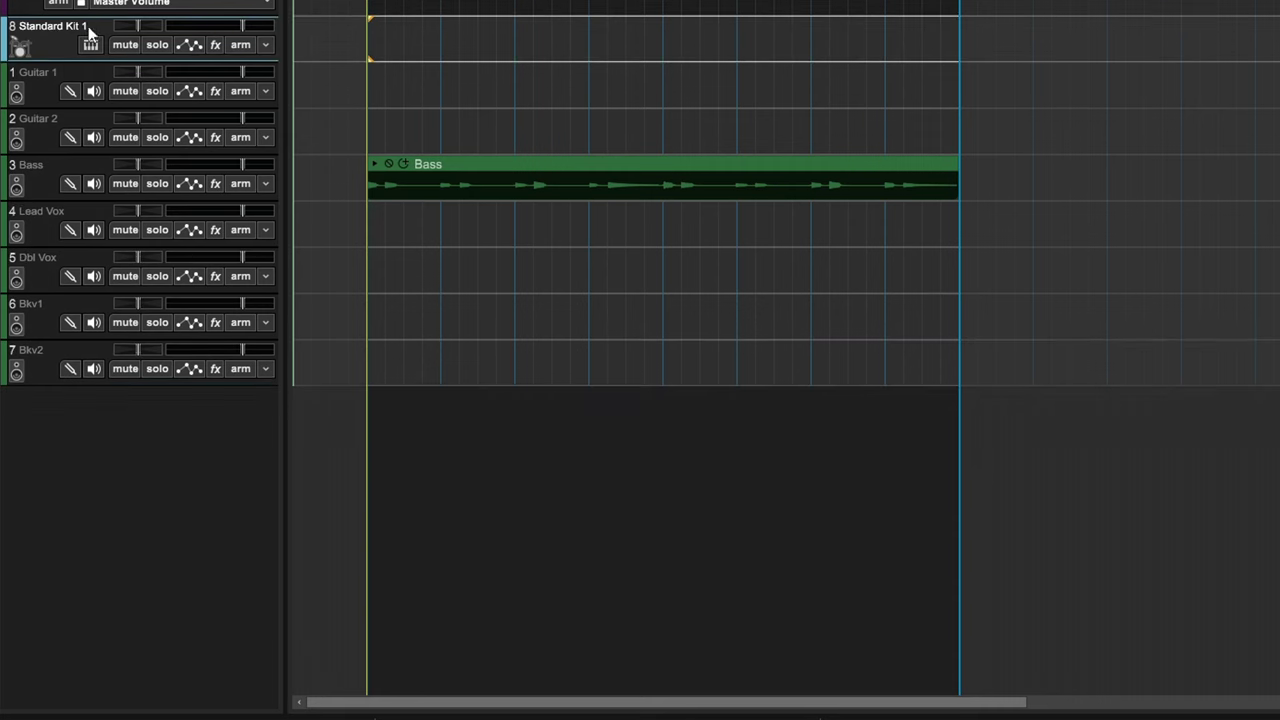
left_click(93, 138)
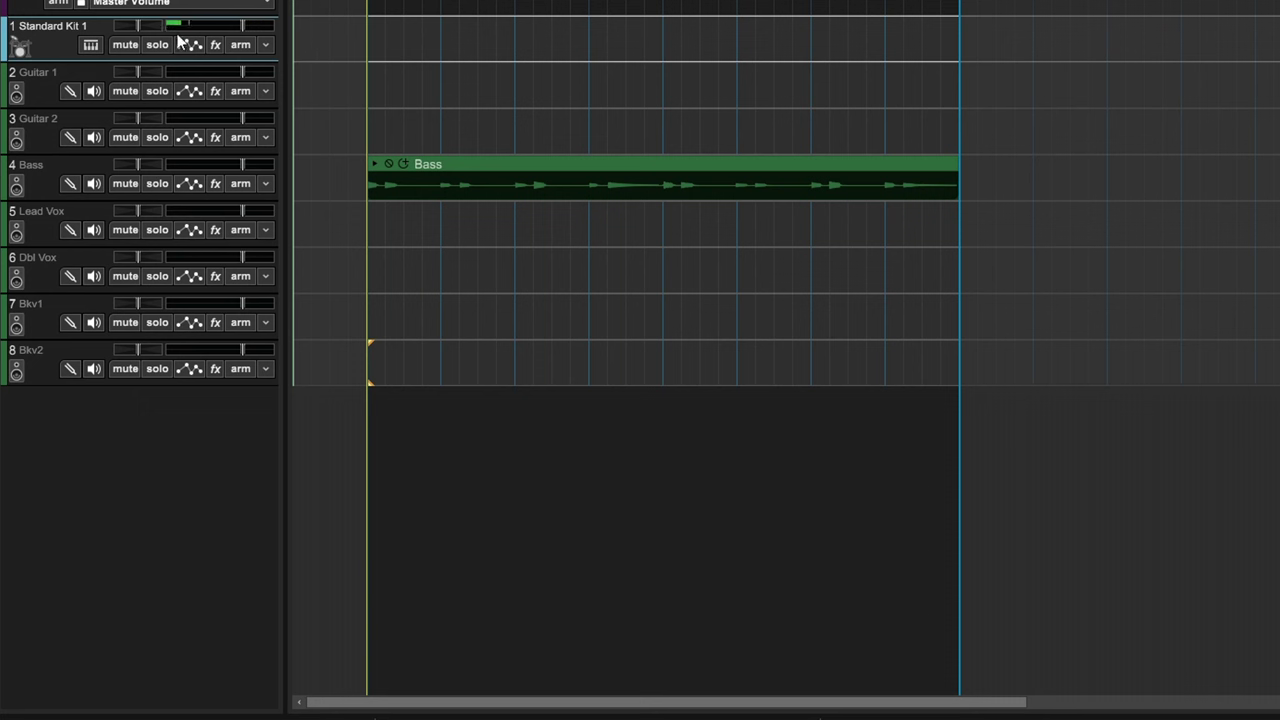
Step: Review the automatic quantization choices in the Standard Kit 1 track's recording options and arm the track for recording
left_click(267, 45)
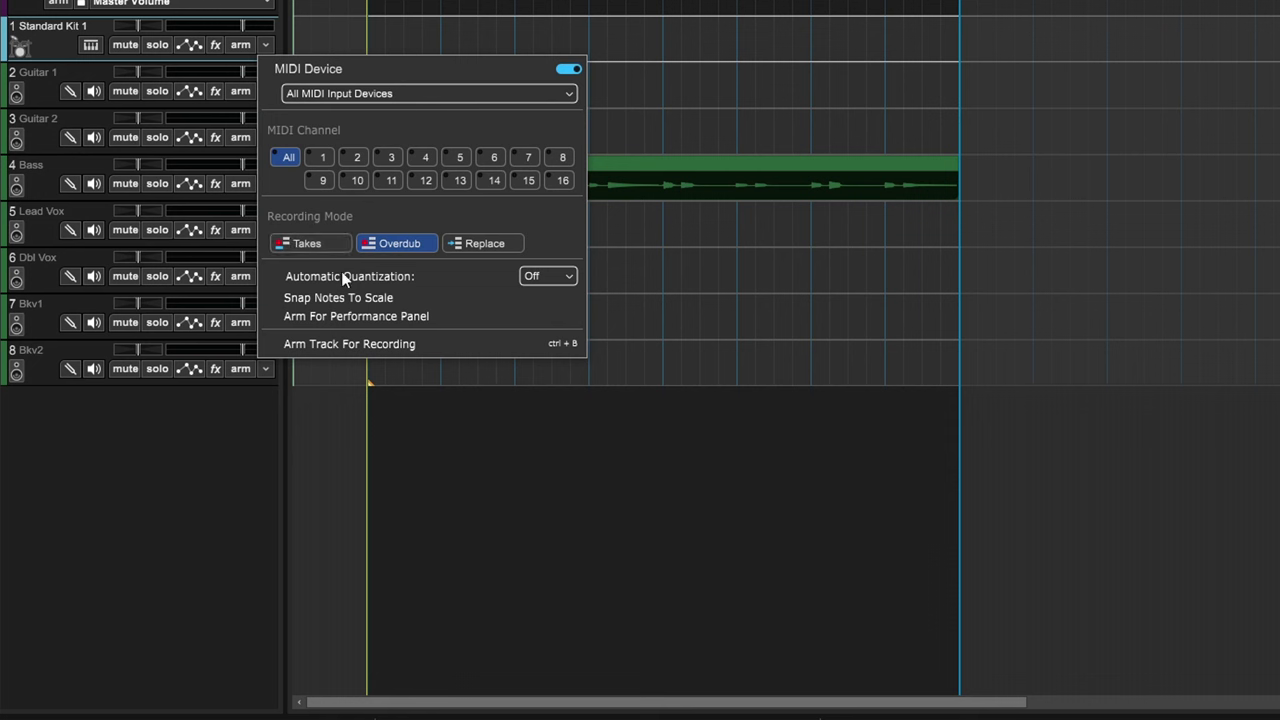
left_click(548, 276)
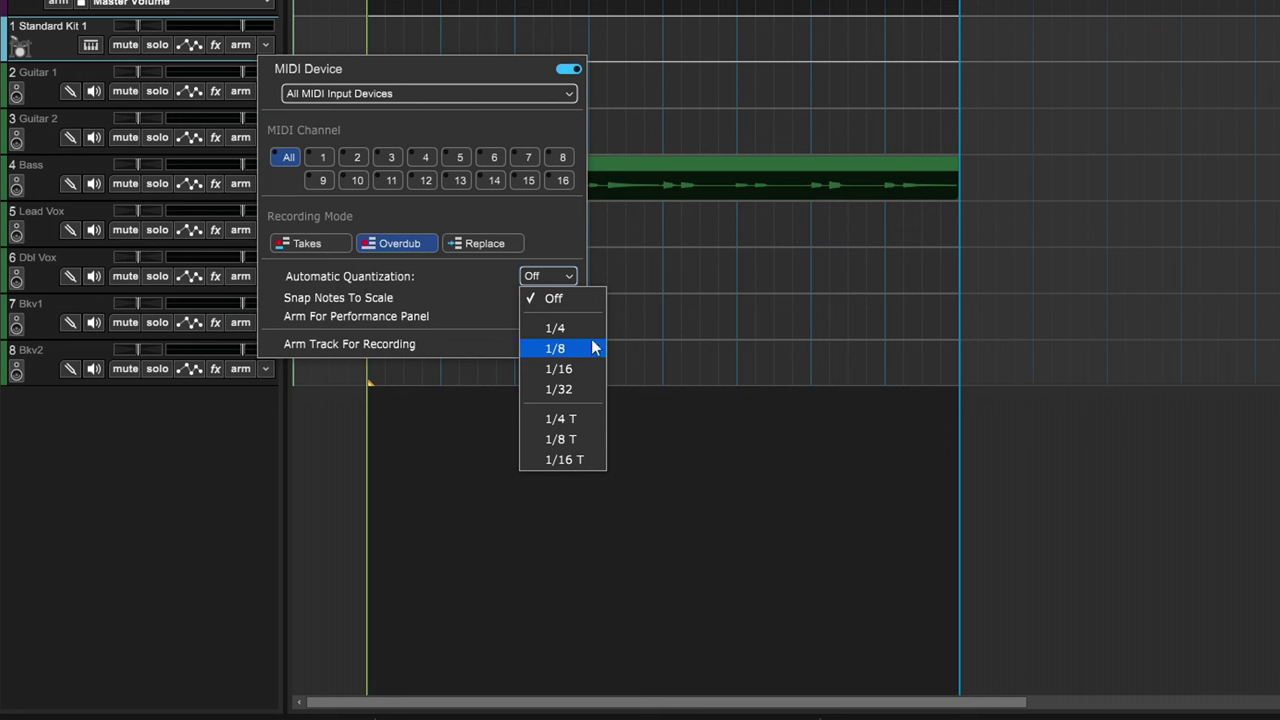
key("Escape")
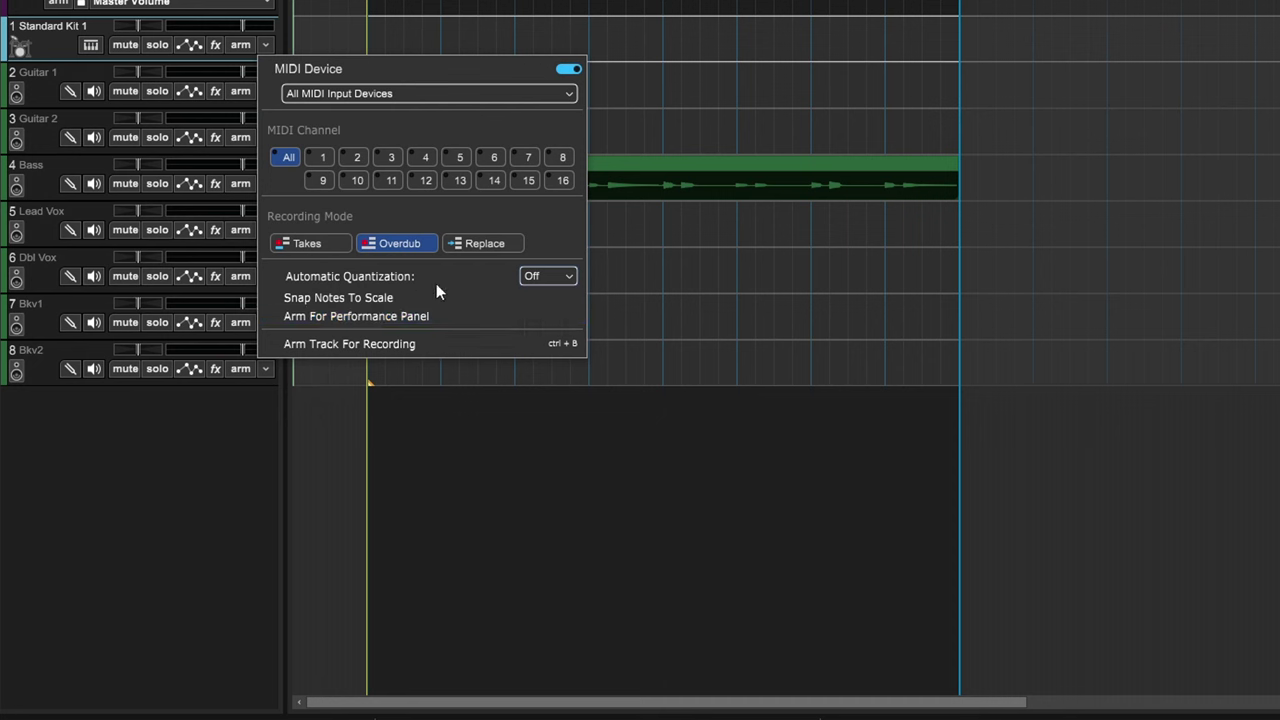
left_click(396, 344)
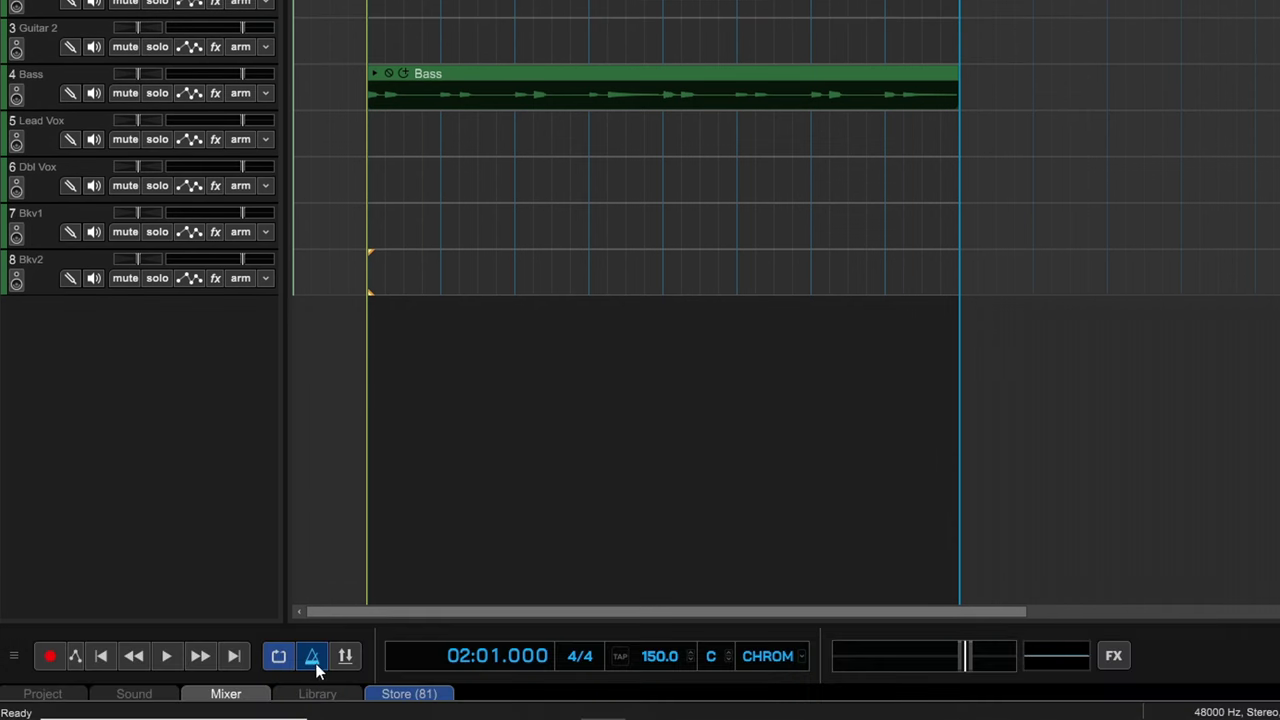
Step: Check the metronome's recording and count-in settings, and record a drum part on the Standard Kit 1 track across the loop region
left_click(316, 668)
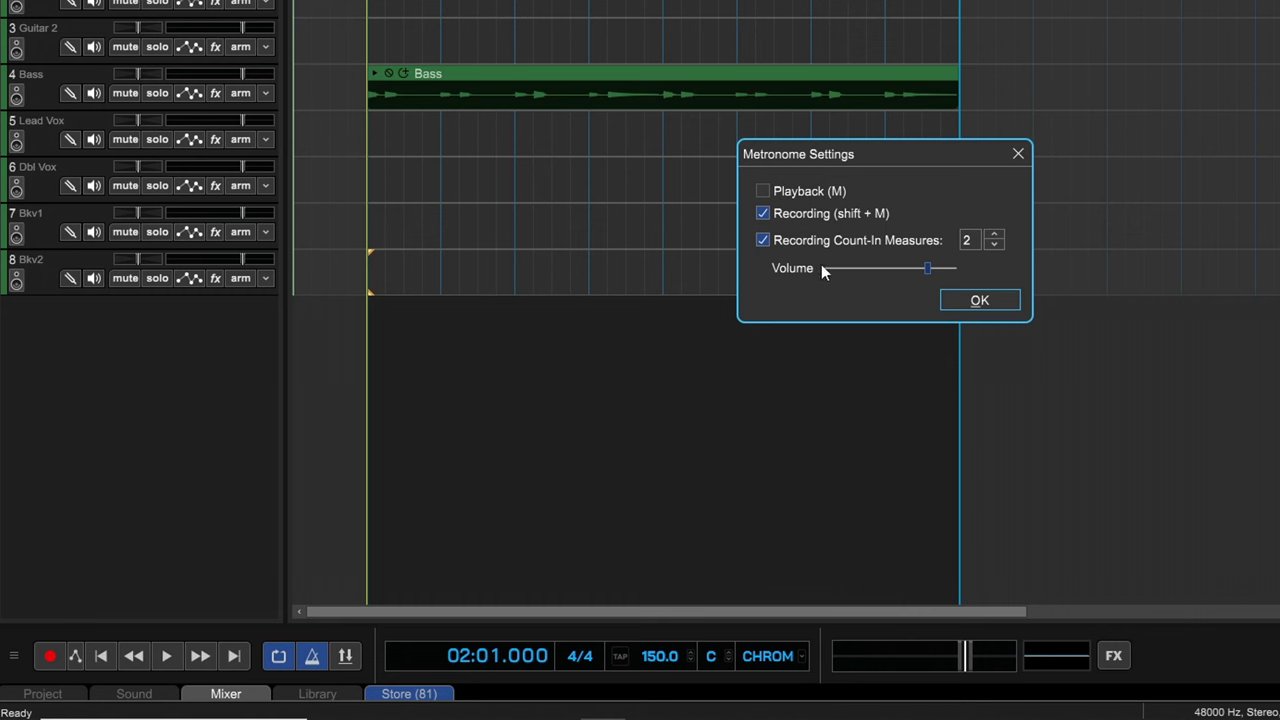
left_click(965, 301)
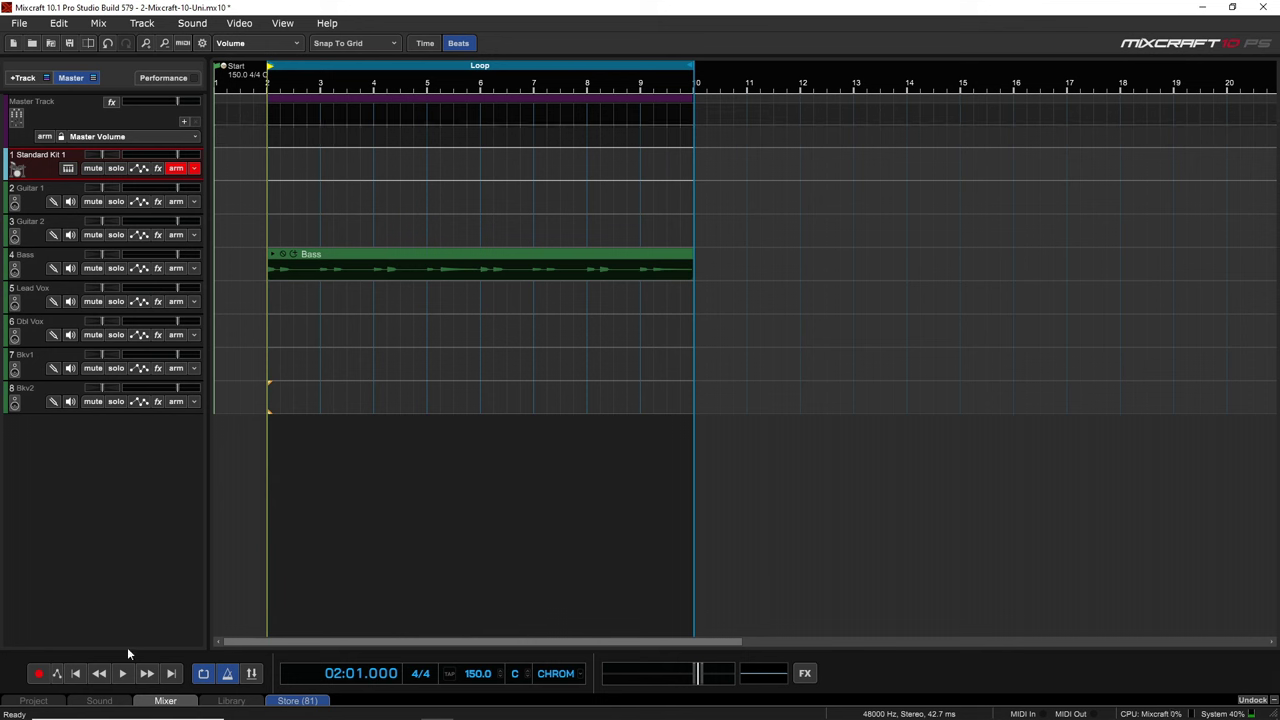
left_click(268, 186)
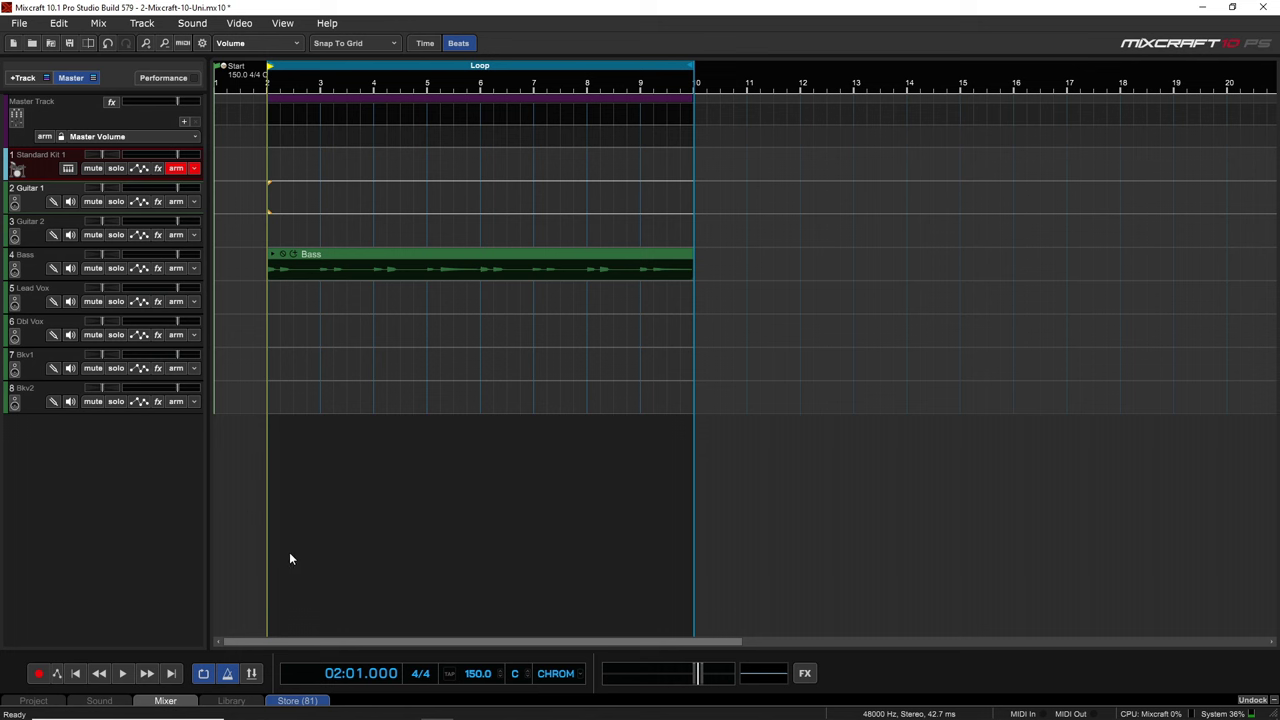
left_click(40, 673)
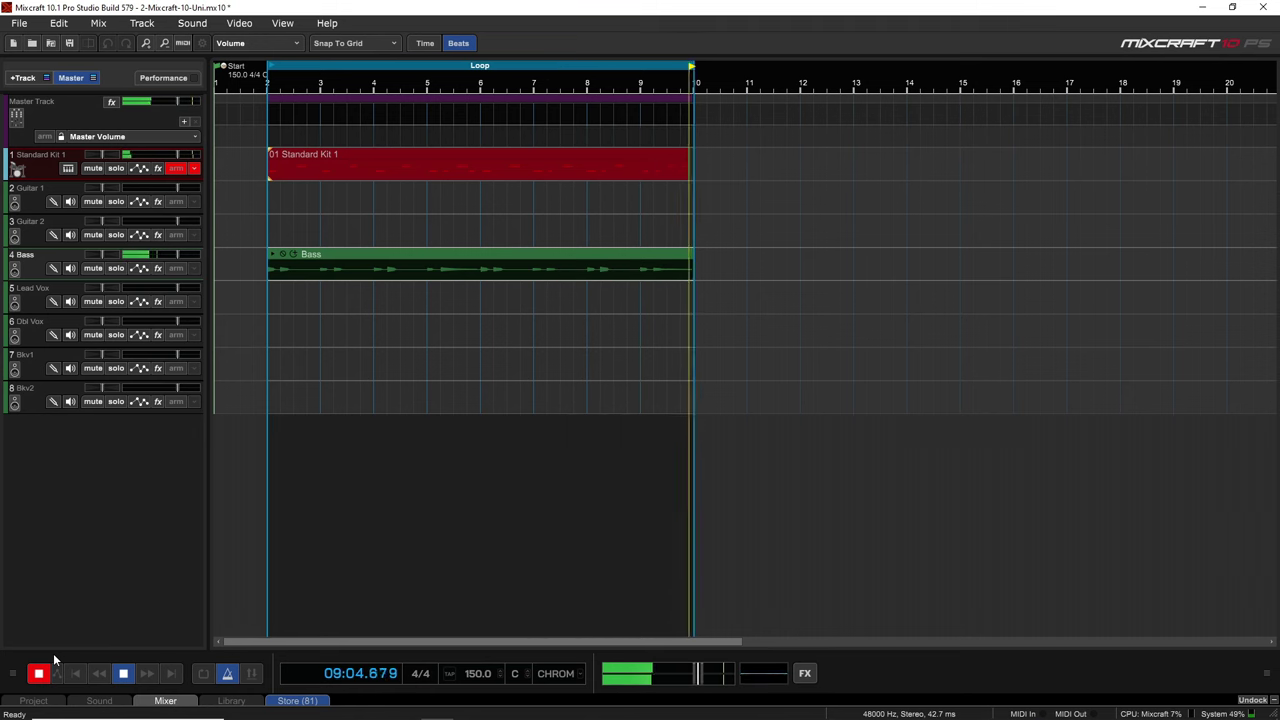
key("space")
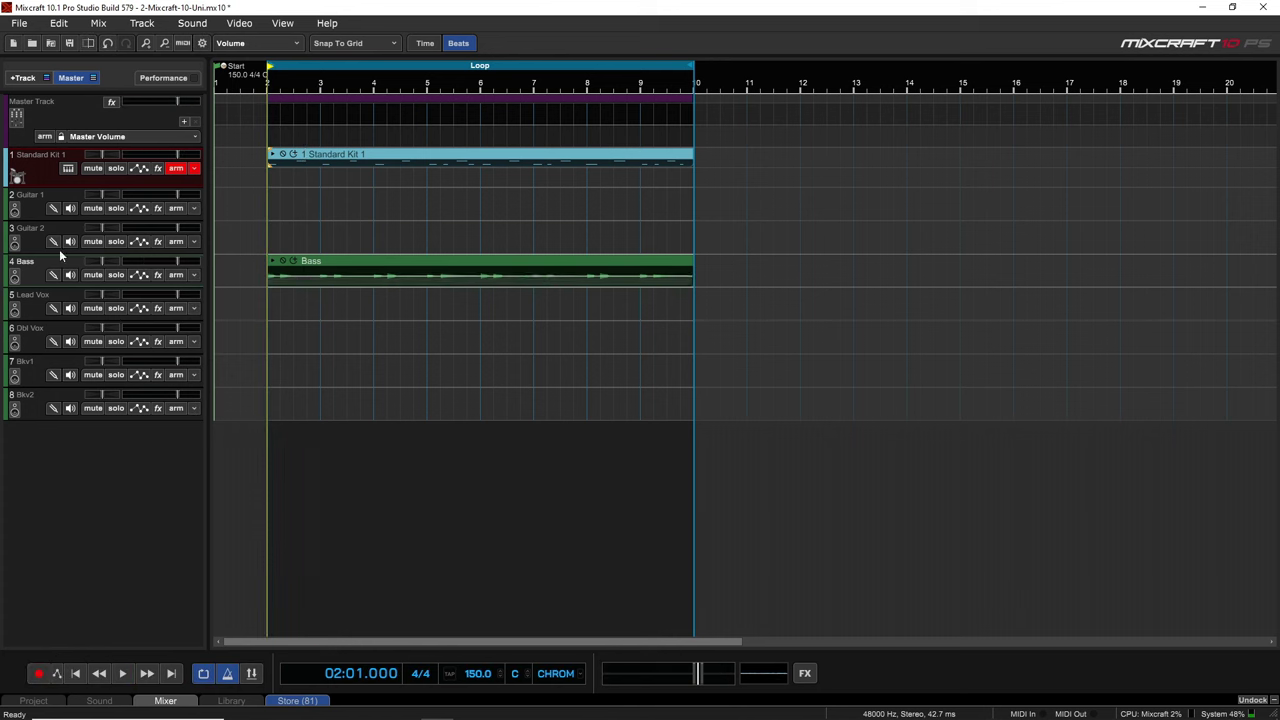
Step: Delete the empty lanes of the Standard Kit 1 track and open its recorded clip in the piano roll editor
right_click(176, 177)
mouse_move(355, 262)
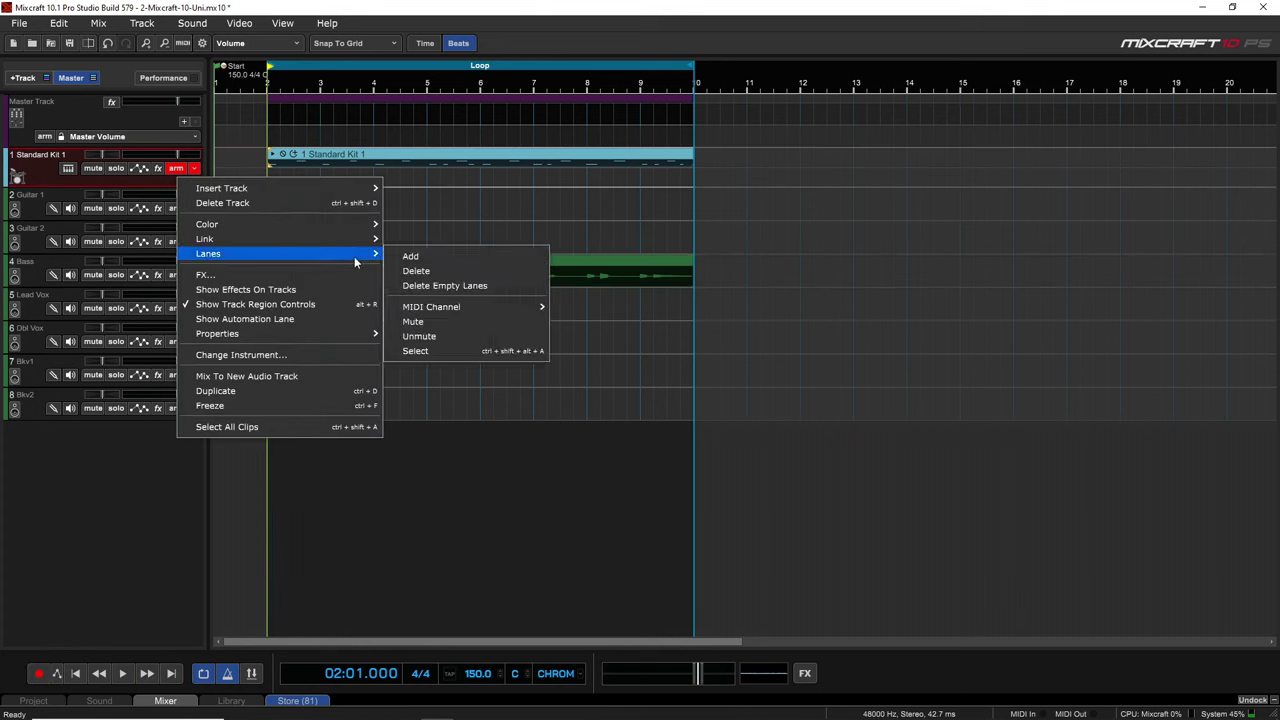
left_click(497, 287)
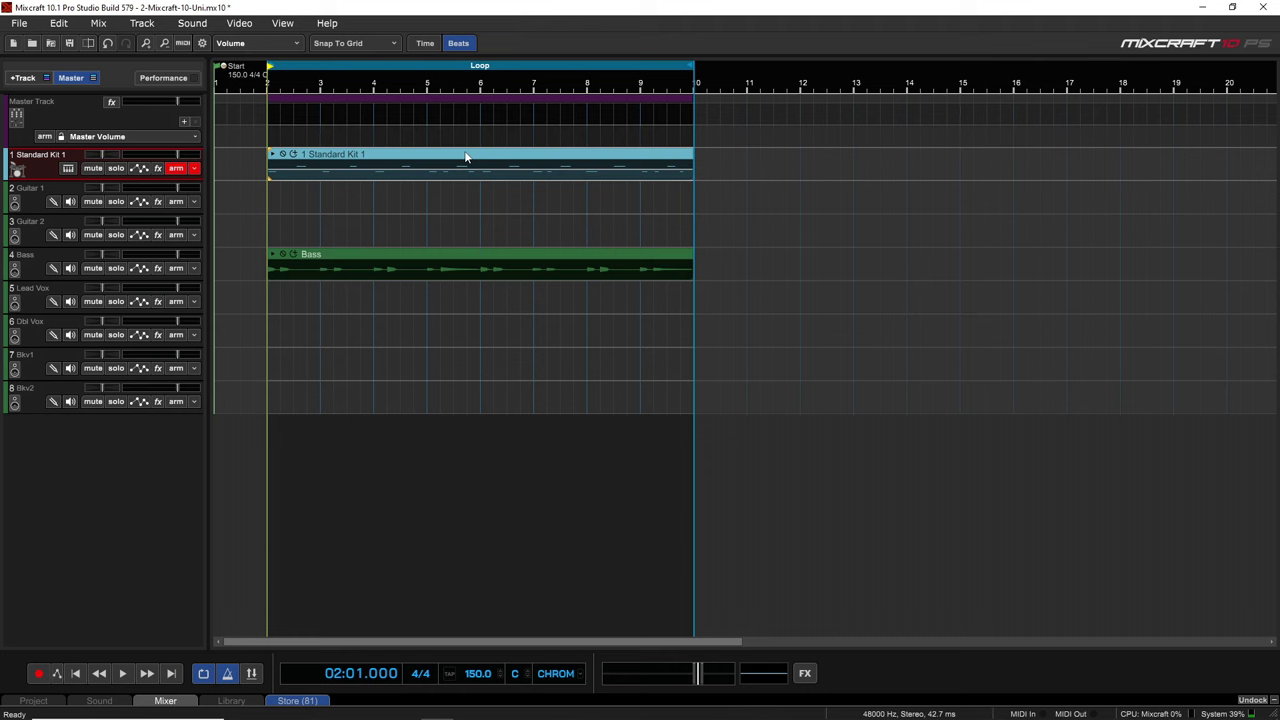
double_click(414, 155)
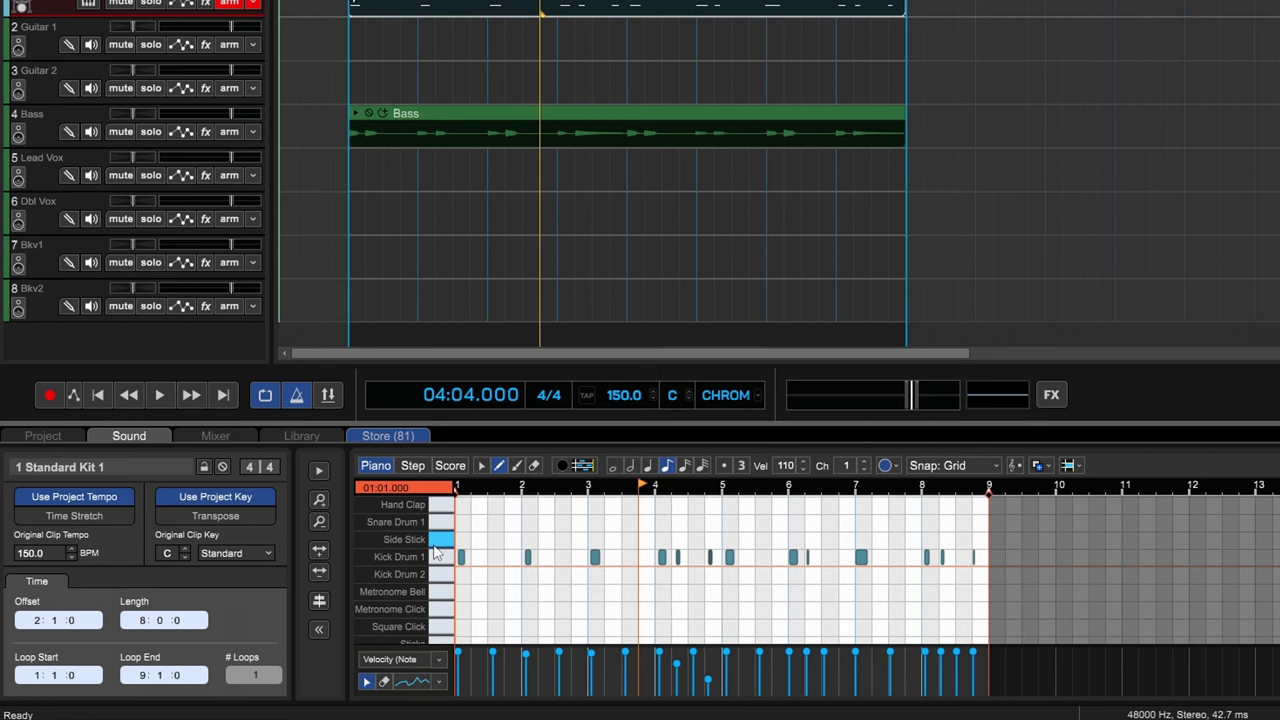
Step: Audition the Snare Drum 1, Hand Clap and Snare Drum 2 sounds on the piano roll keys to compare the snares
key("e")
scroll(388, 536, "up", 2)
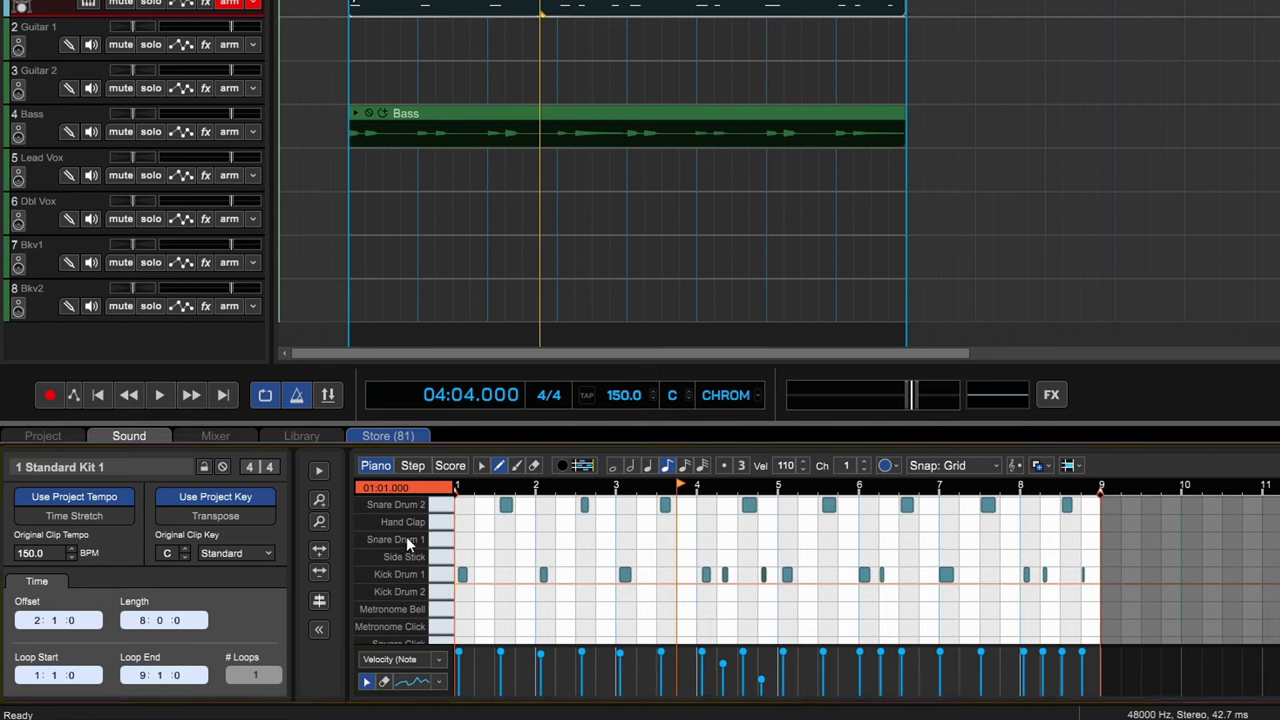
left_click(445, 540)
left_click(442, 505)
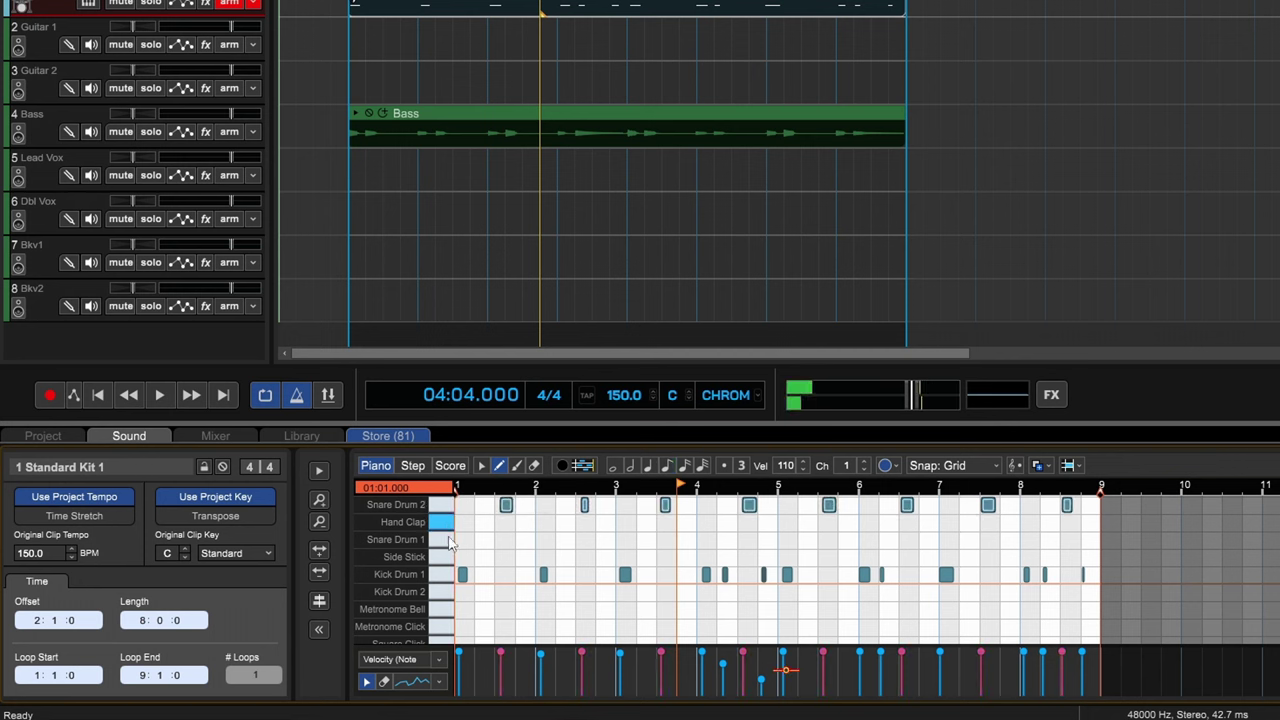
left_click(445, 550)
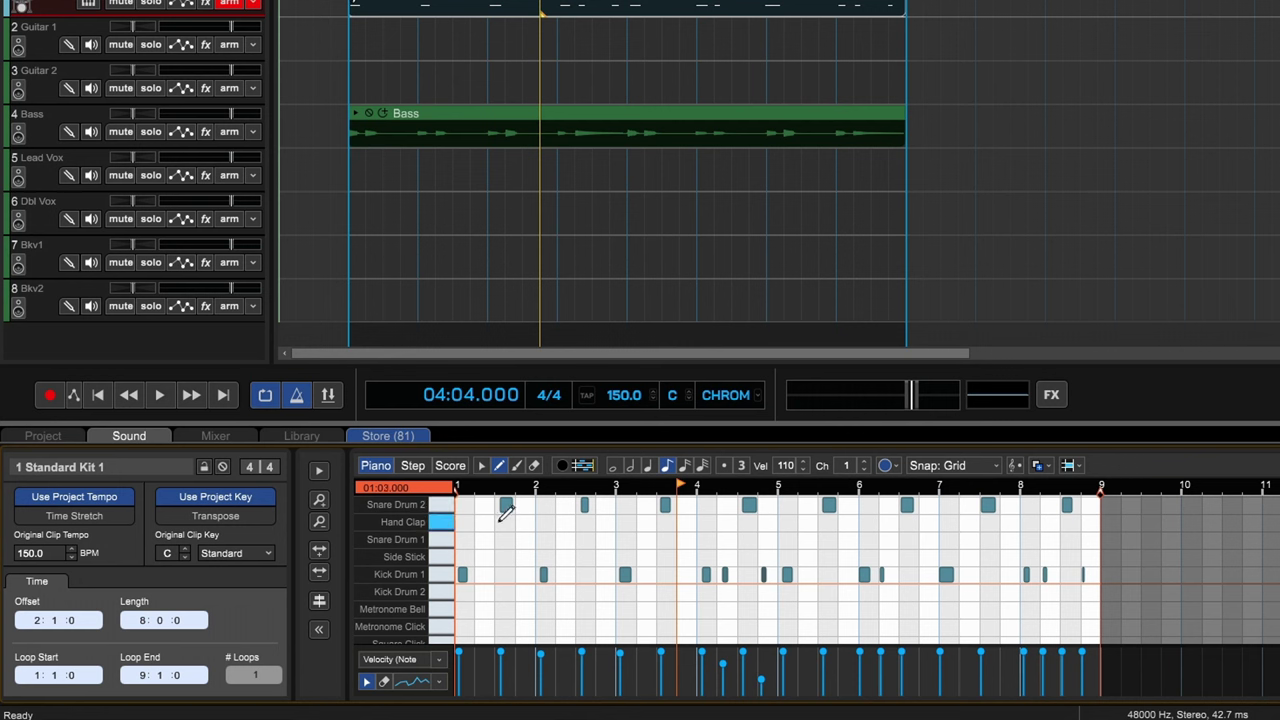
Step: Select all Snare Drum 2 notes in the clip, try moving them to Snare Drum 1 with grid snapping, and undo the move
left_click(484, 465)
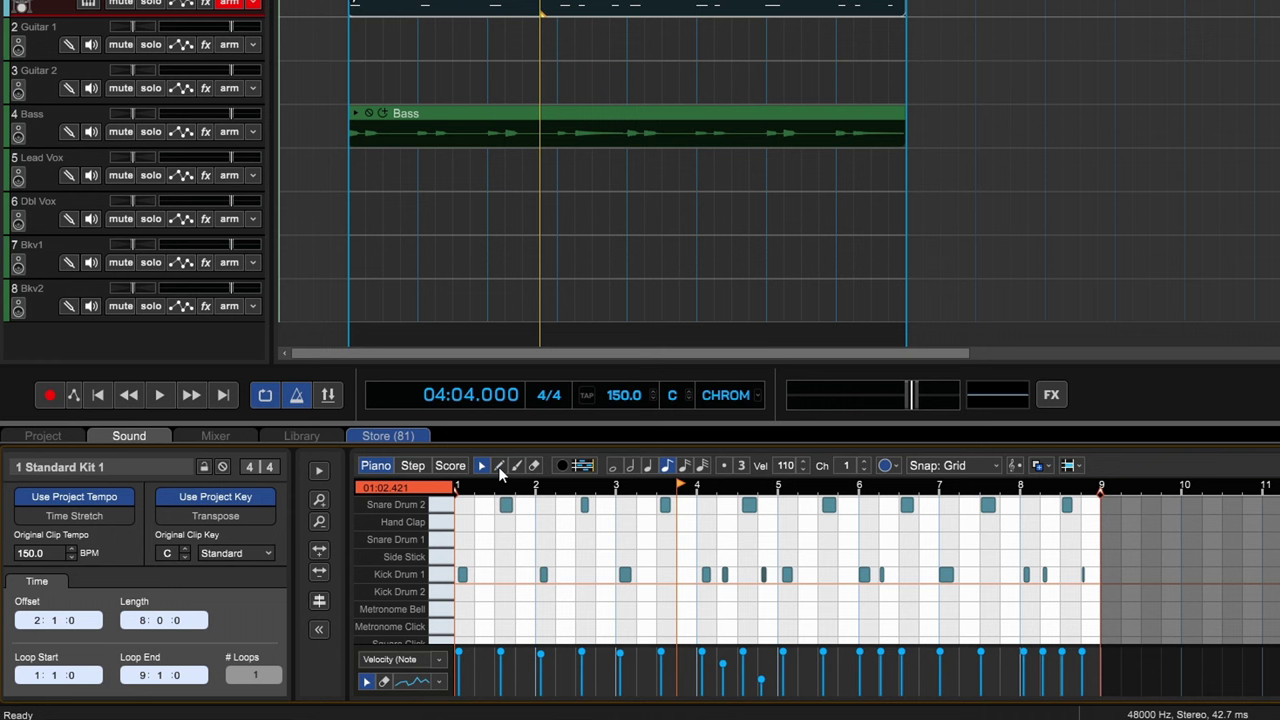
left_click_drag(494, 531, 1097, 521)
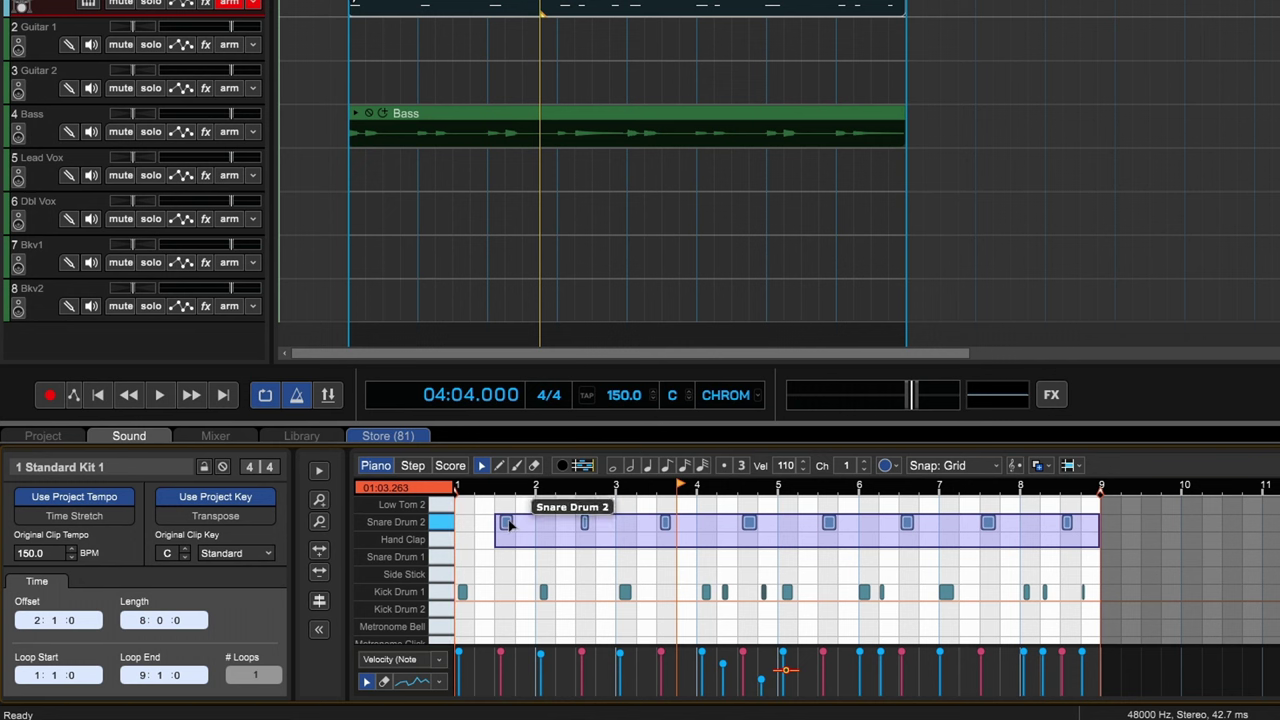
left_click_drag(507, 525, 505, 565)
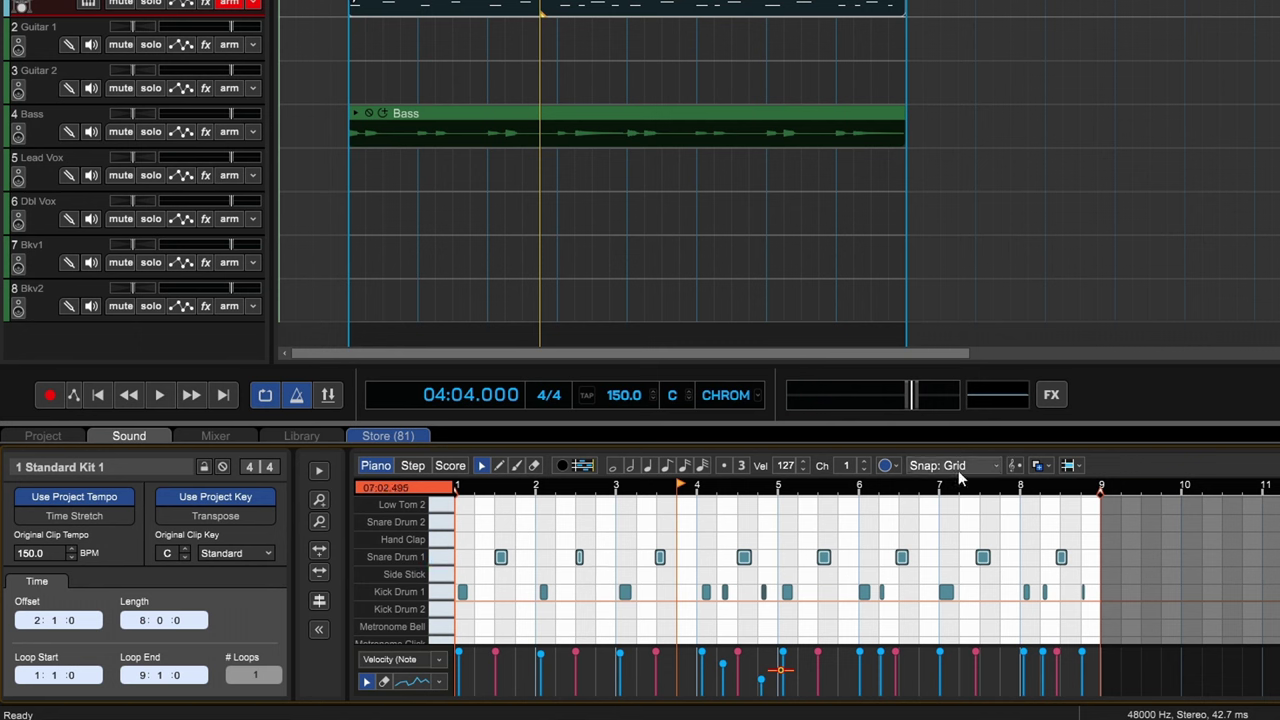
key("ctrl+z")
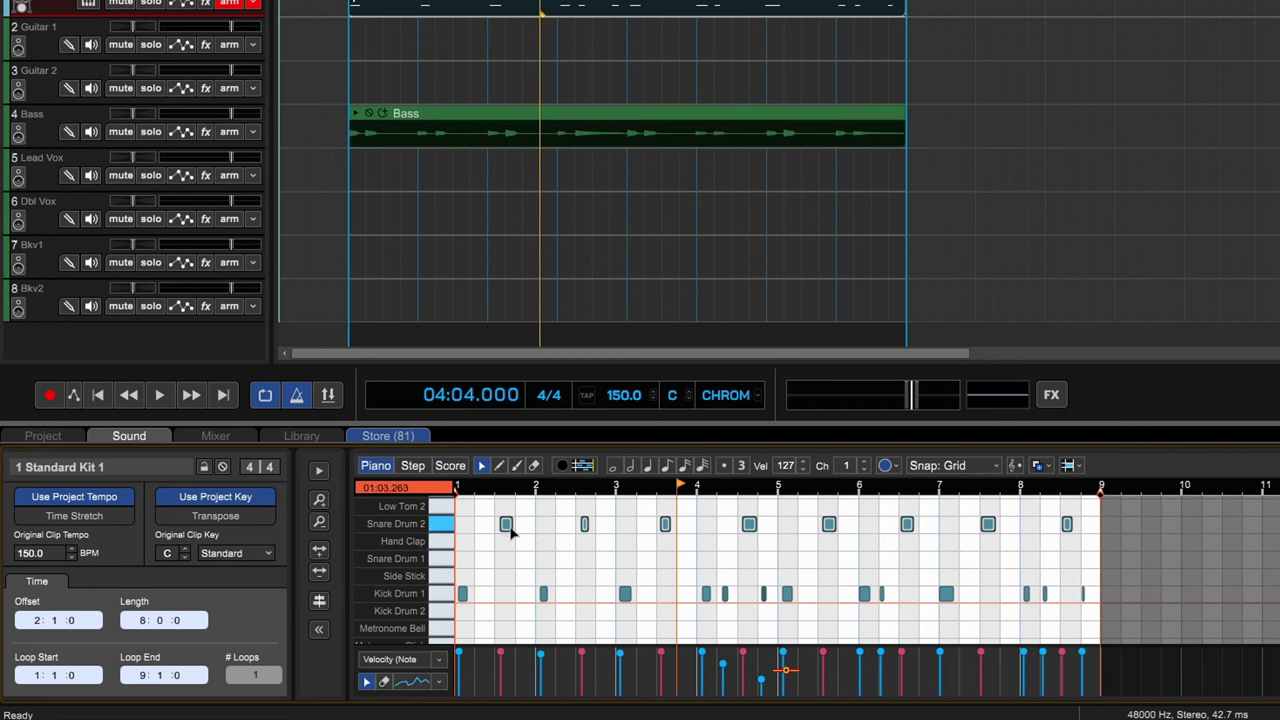
Step: Move the selected Snare Drum 2 notes to the Snare Drum 1 row with grid snapping temporarily bypassed
key("alt")
left_click(505, 524)
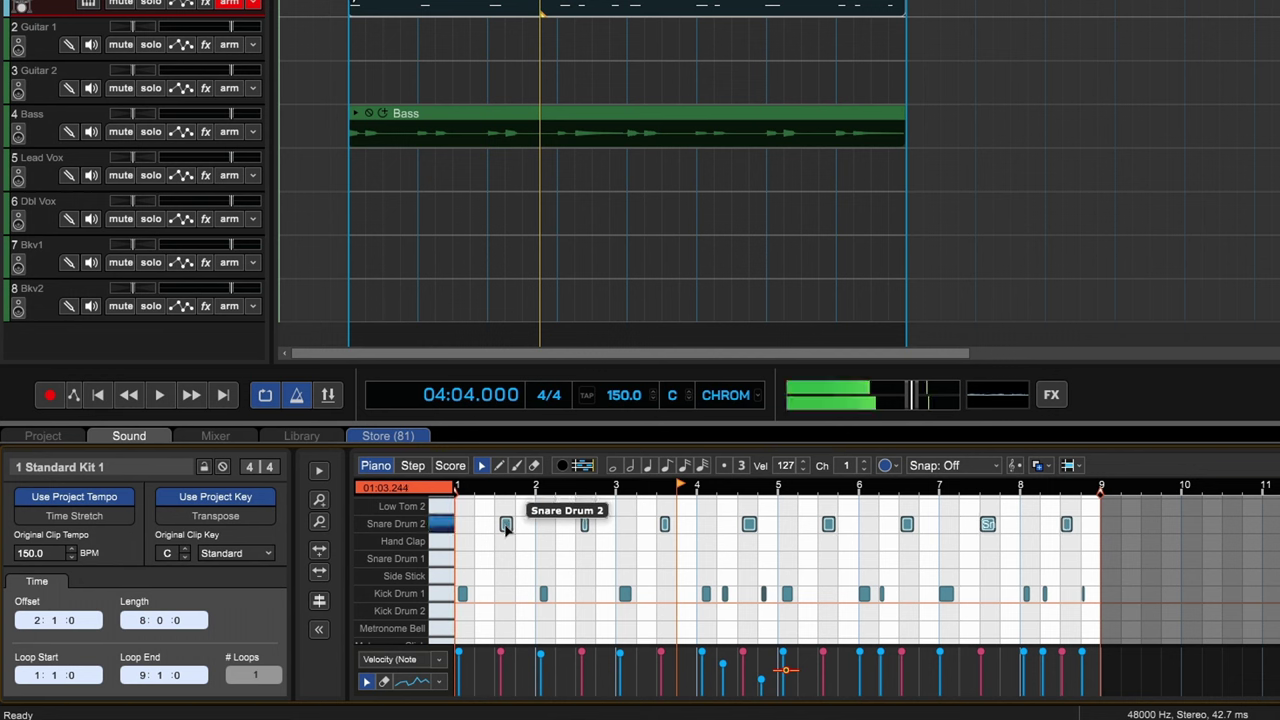
left_click_drag(505, 534, 505, 568)
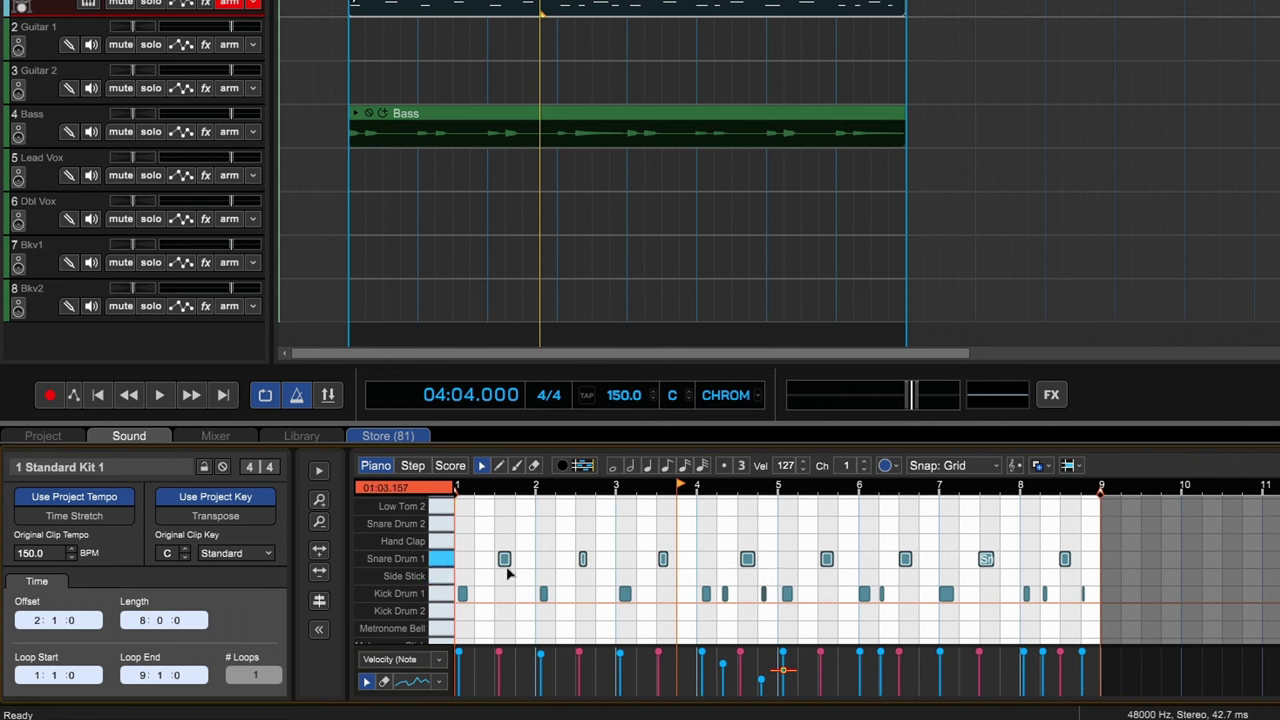
left_click_drag(509, 572, 515, 531)
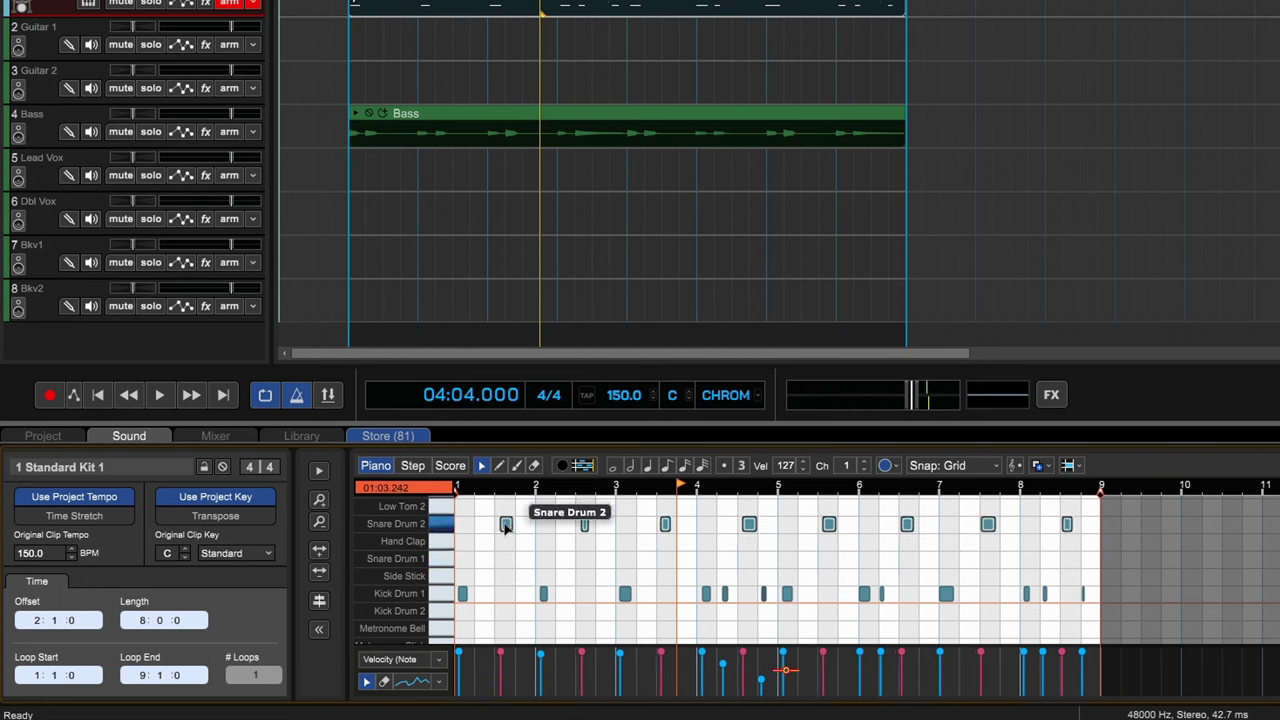
left_click_drag(504, 524, 501, 574)
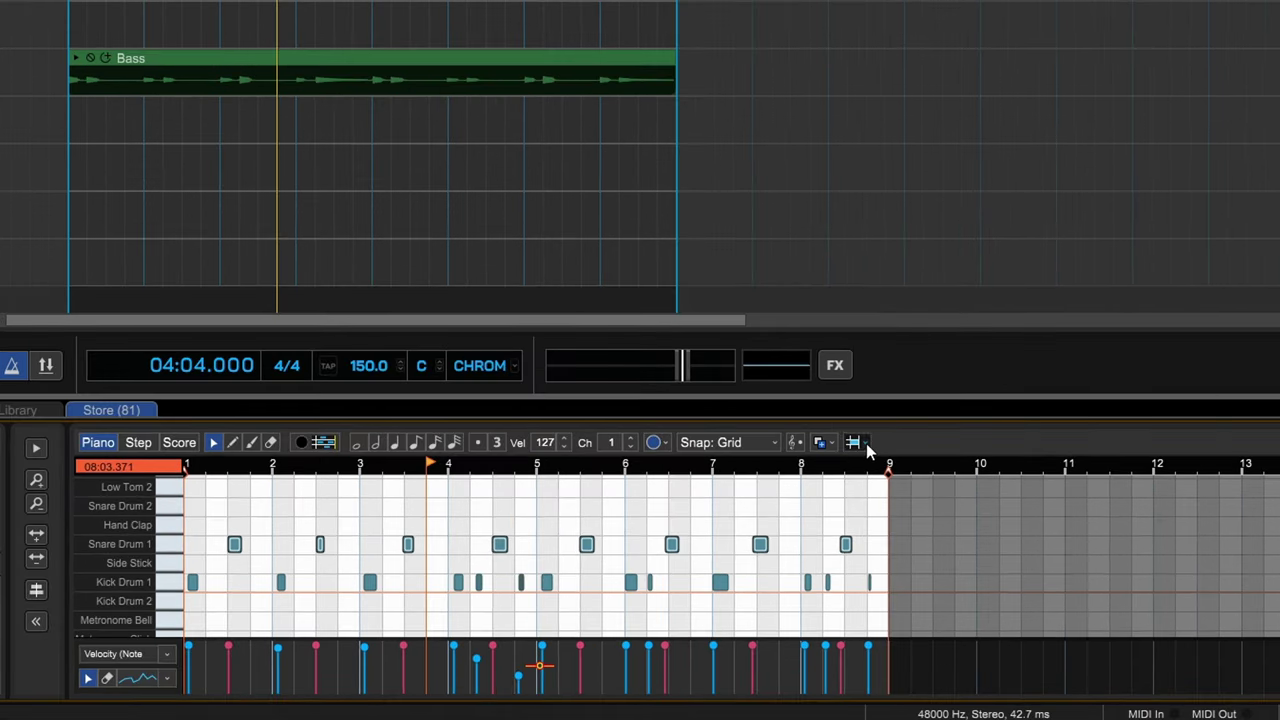
Step: Quantize the start times of the selected Snare Drum 1 notes to 1/8 Notes at 100% strength
left_click(866, 444)
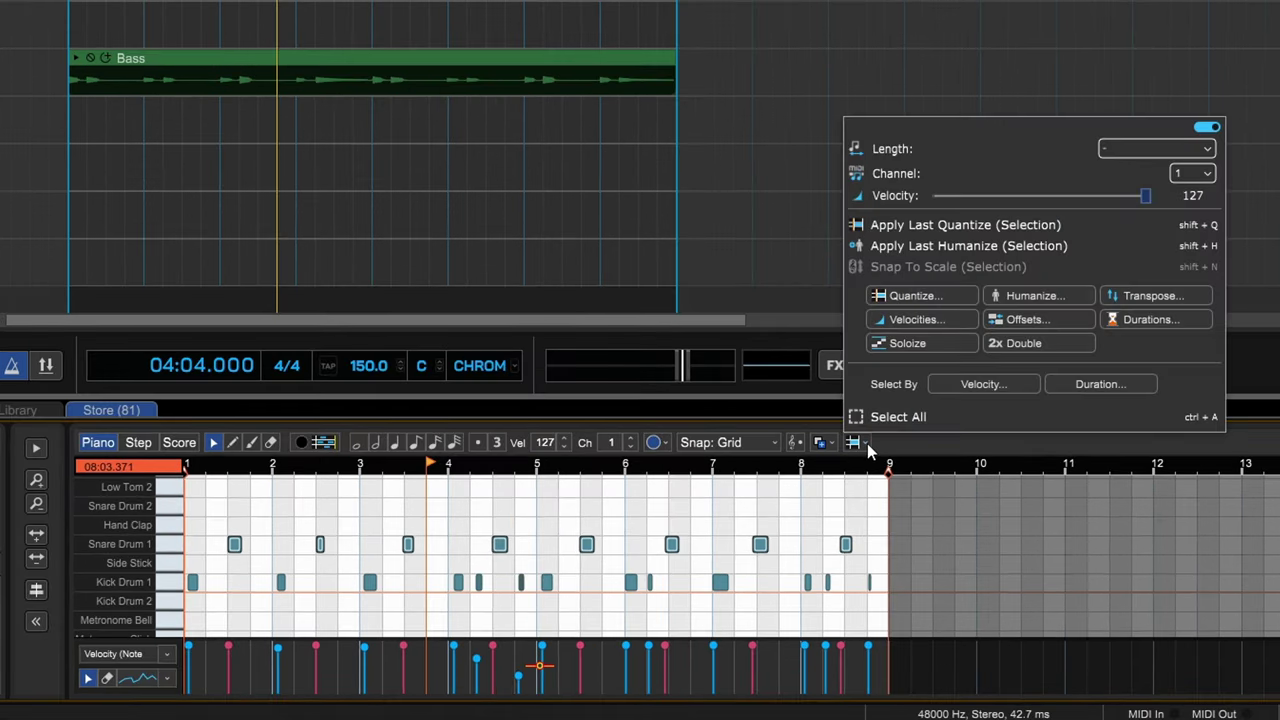
left_click(907, 295)
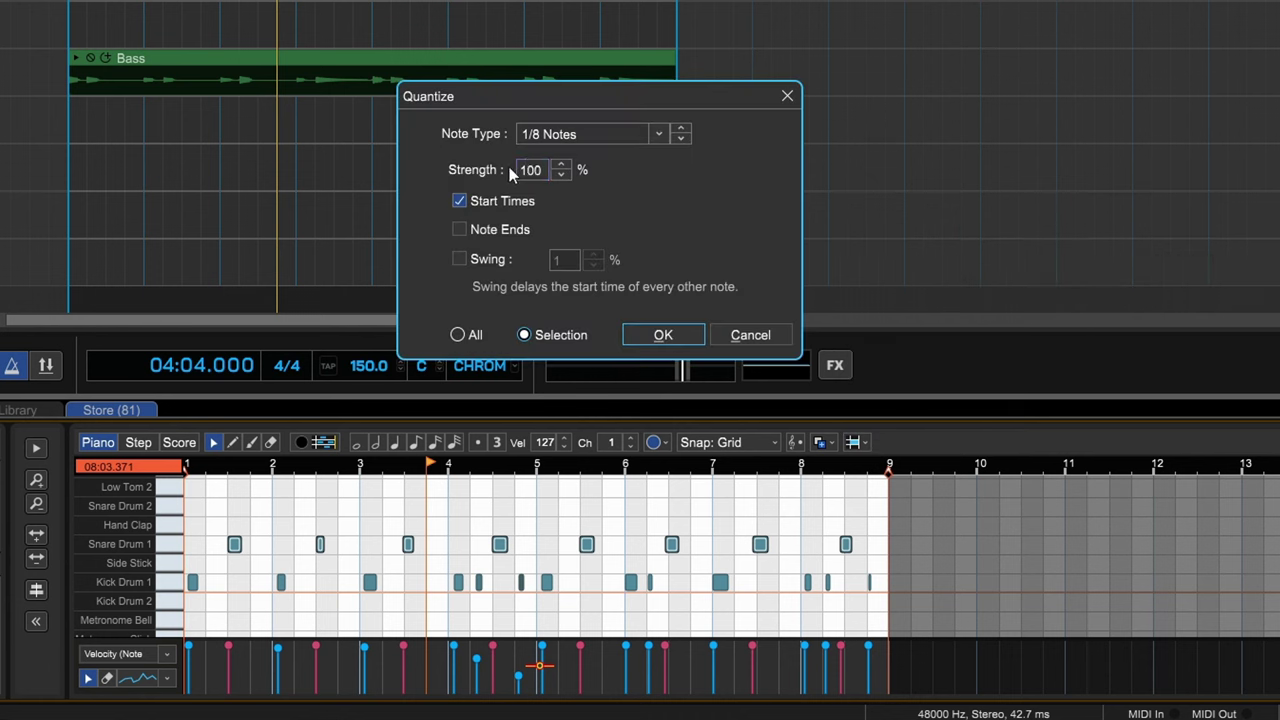
left_click(639, 128)
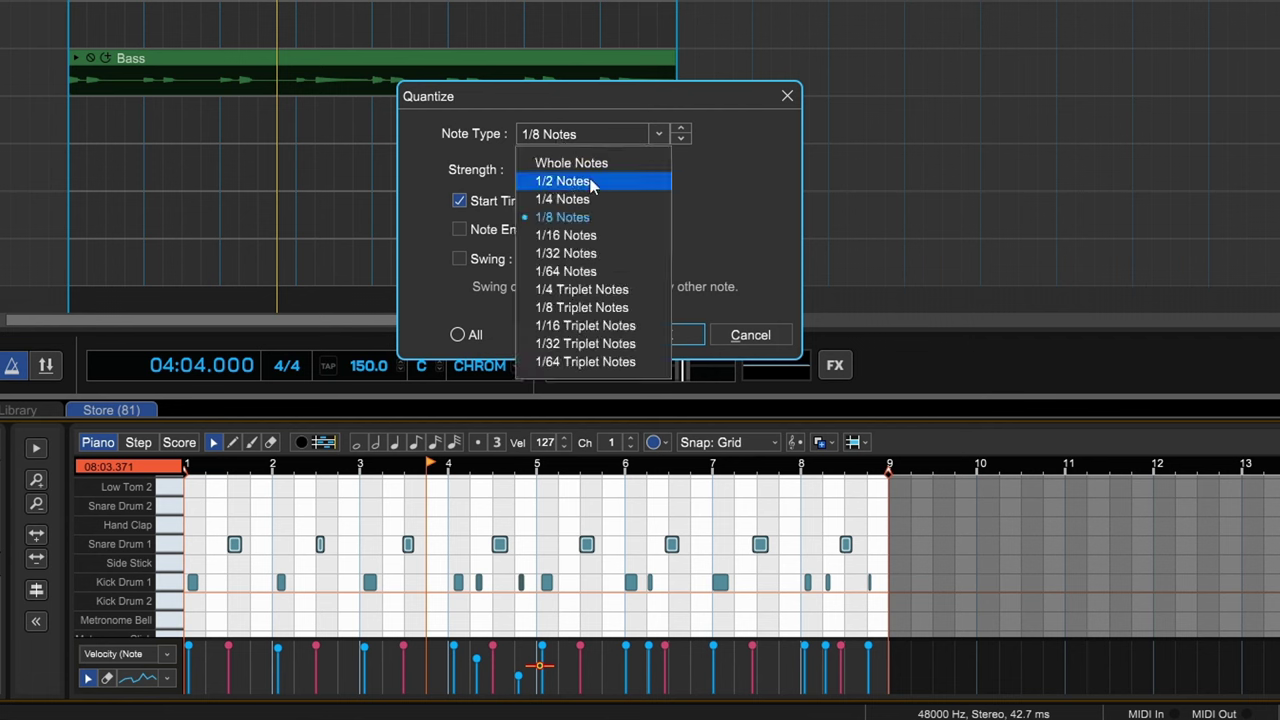
left_click(611, 219)
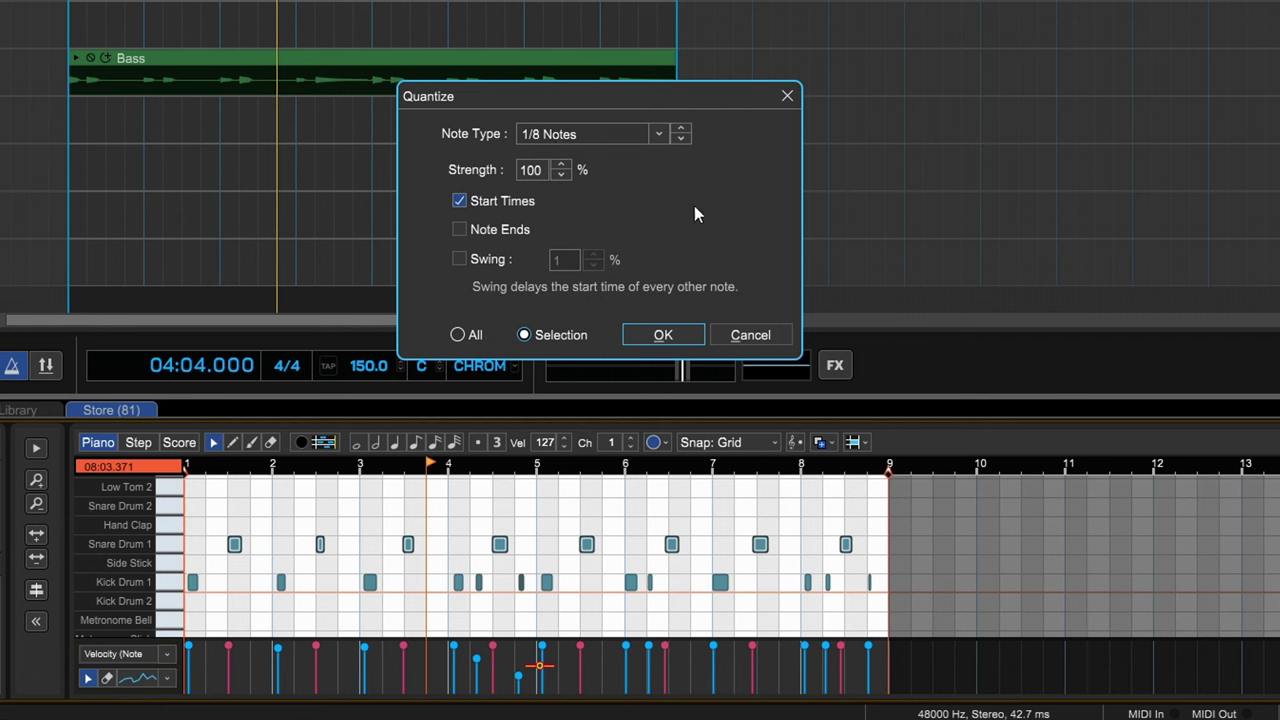
left_click(660, 334)
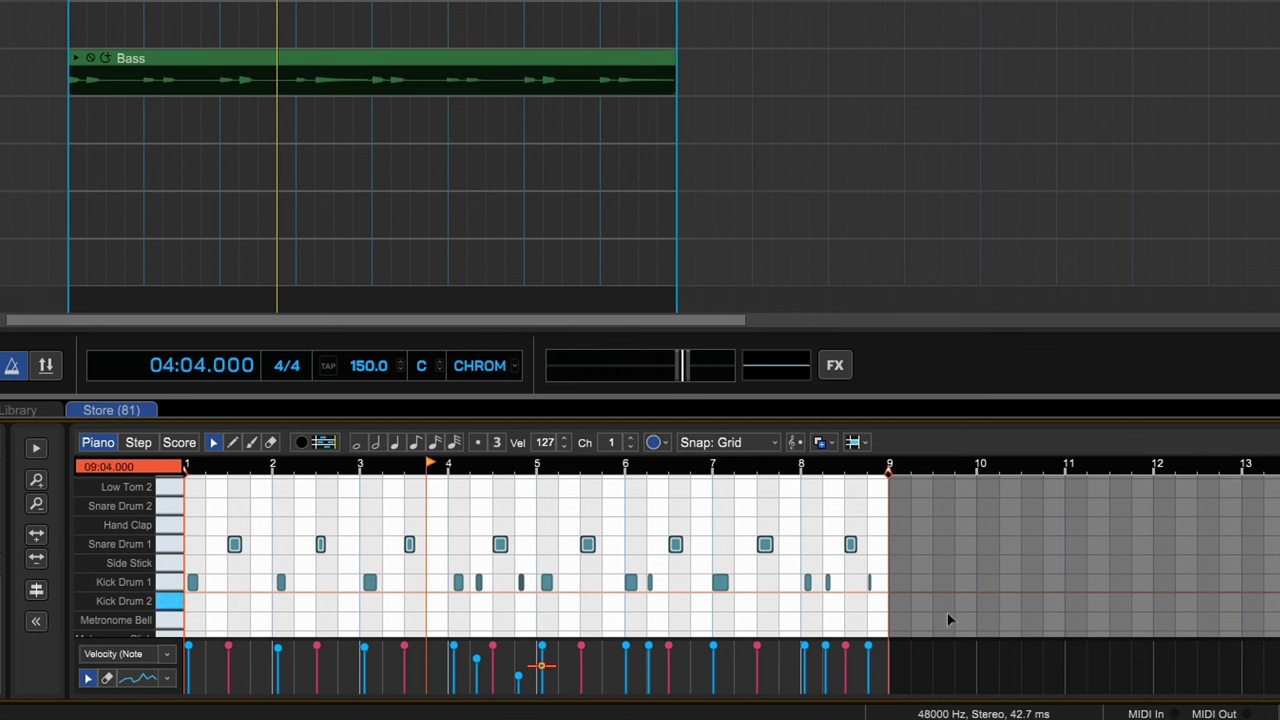
Step: Select all Kick Drum 1 notes in the clip and quantize the selection with the same settings
left_click_drag(886, 617, 184, 555)
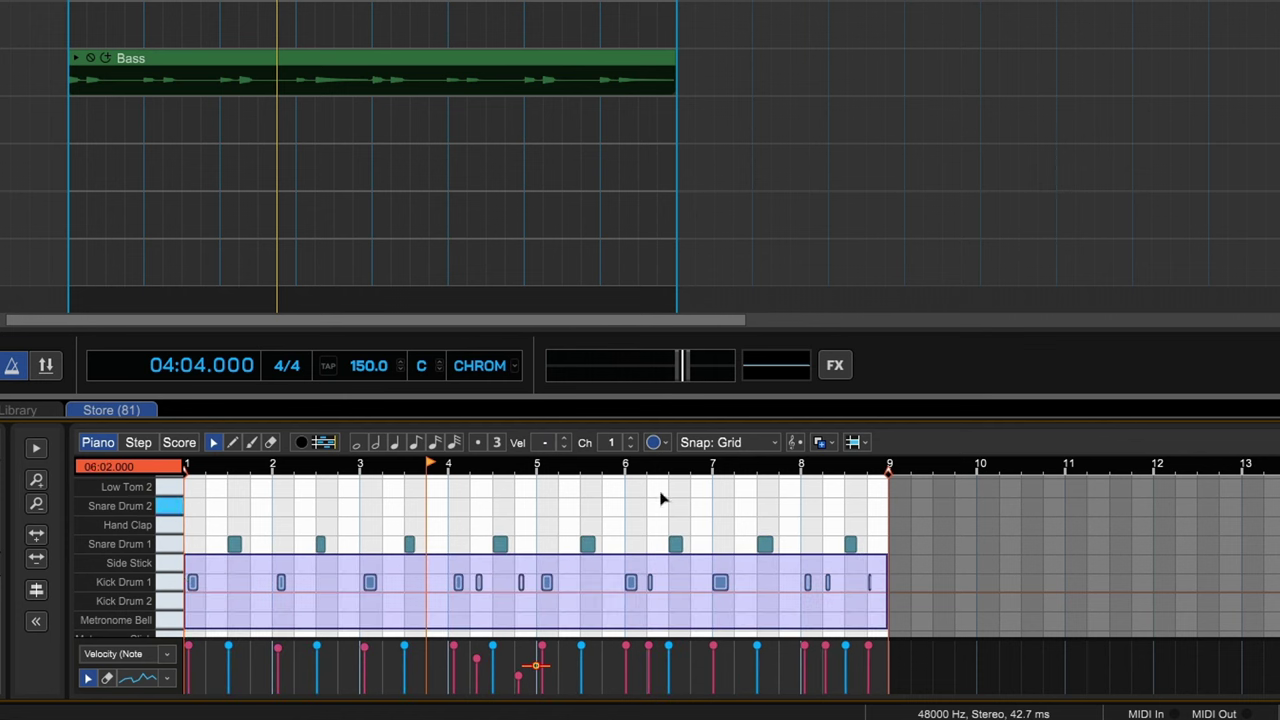
left_click(853, 442)
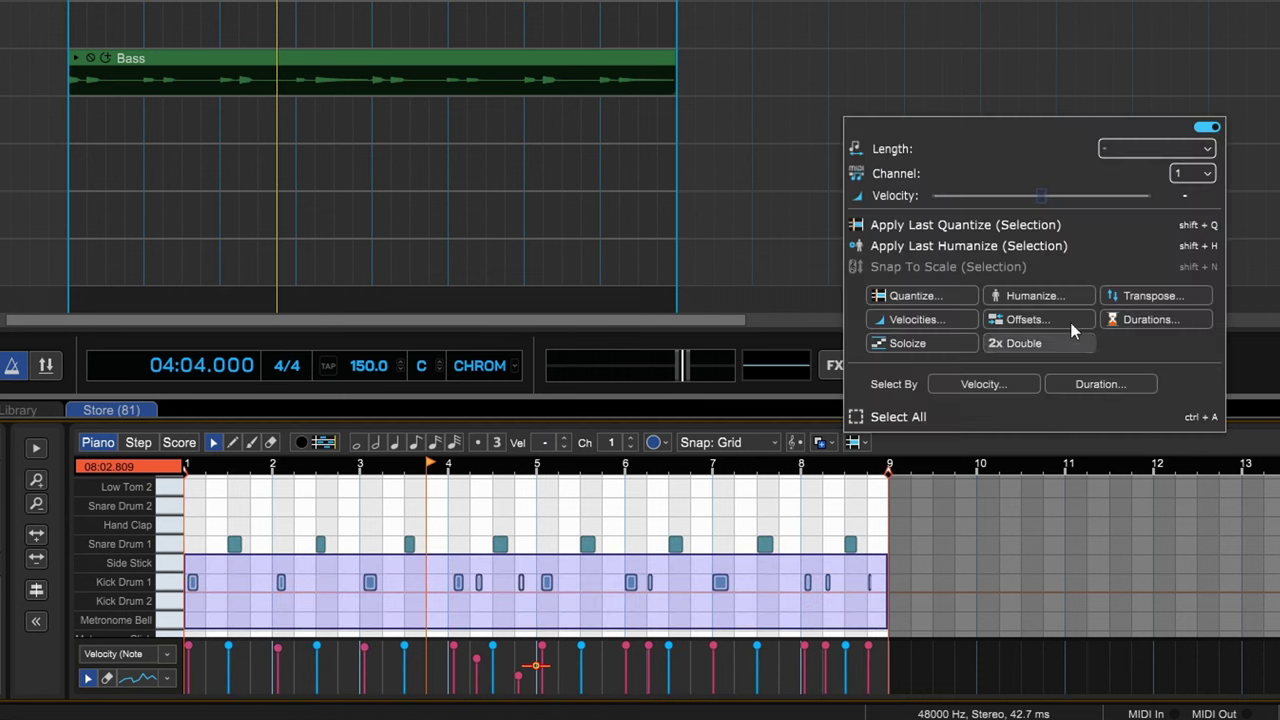
left_click(912, 295)
left_click(672, 335)
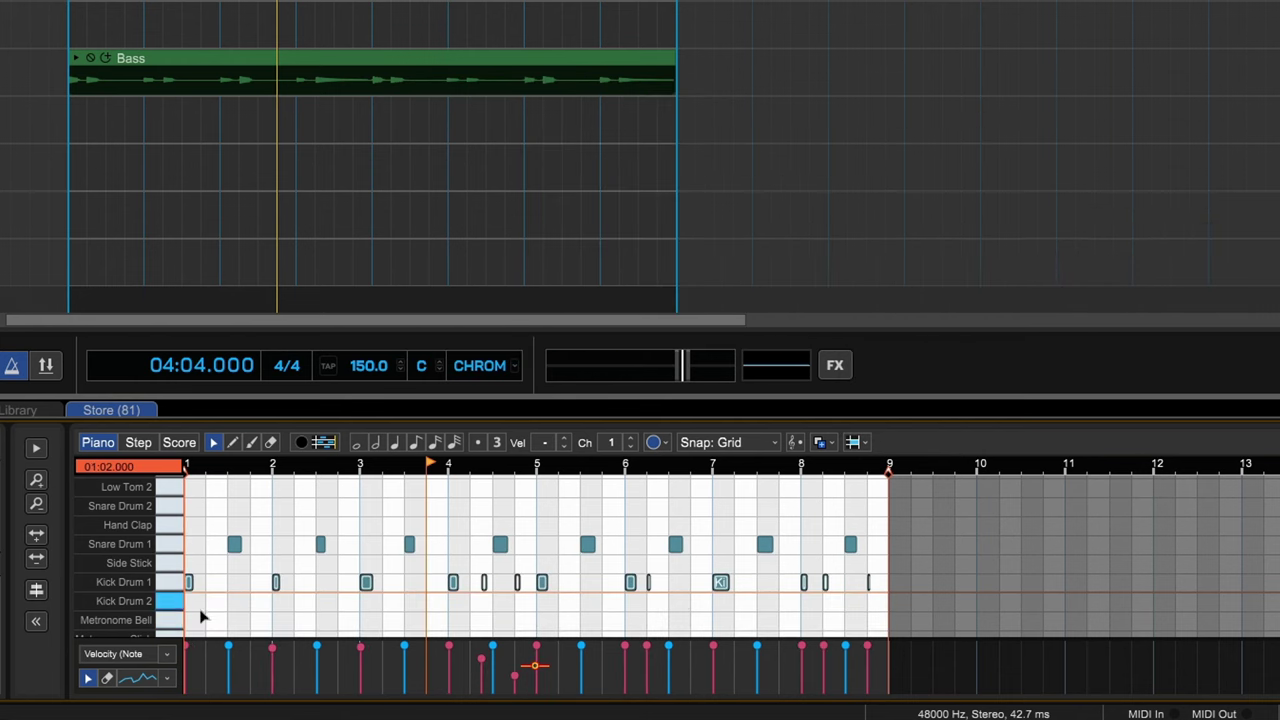
Step: Deselect the kick notes and play the quantized drum part with the bass loop from the beginning
left_click(187, 512)
key("space")
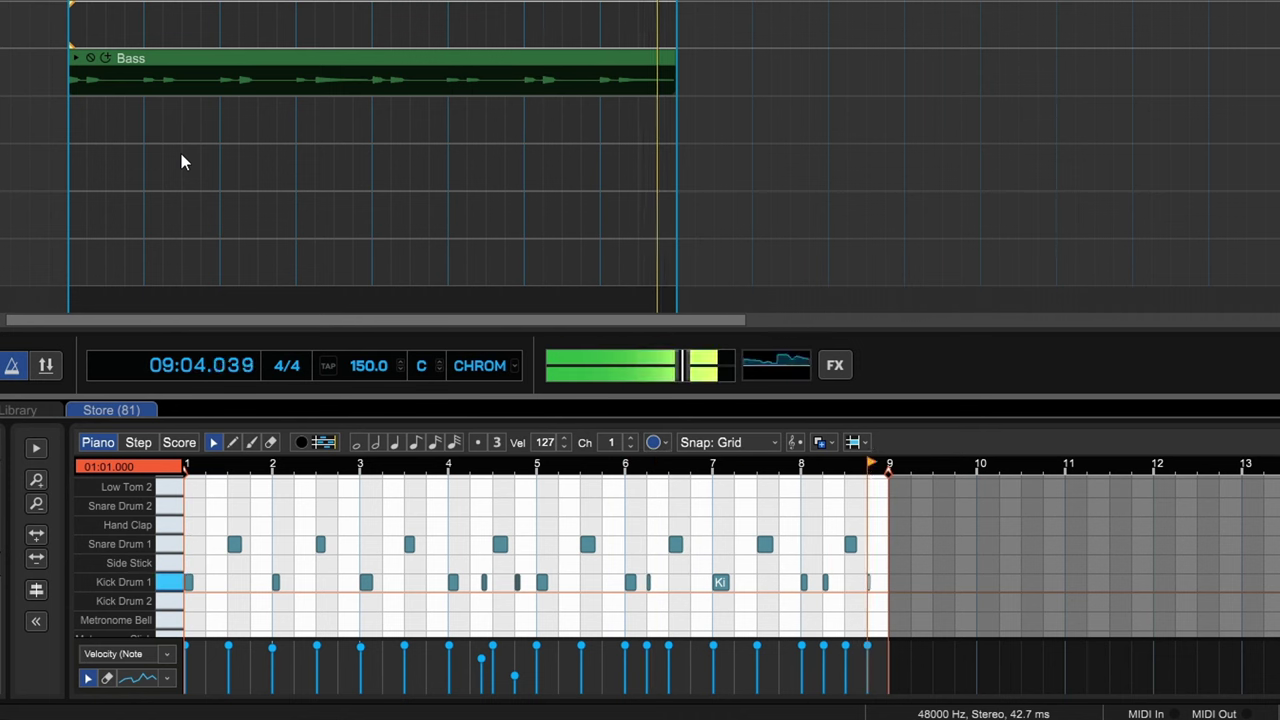
key("space")
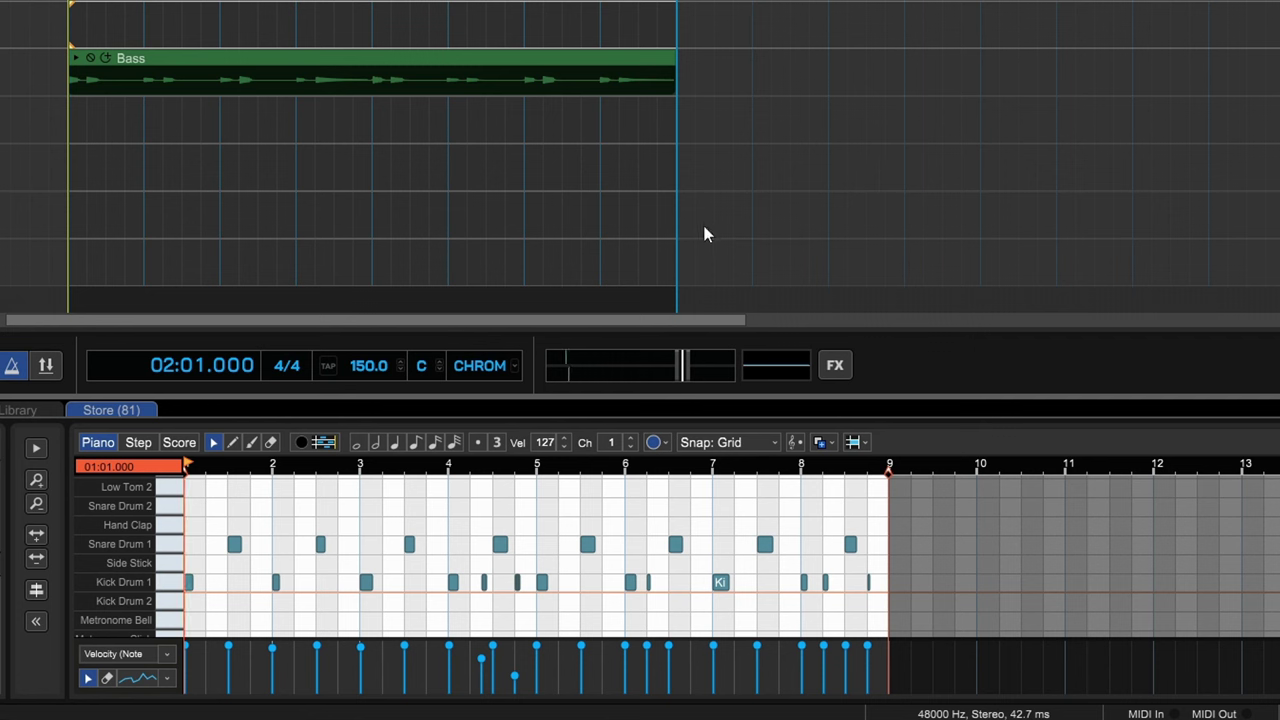
Step: Draw four Closed Hi-Hat notes on the beats of the clip's first bar and play back the pattern
key("e")
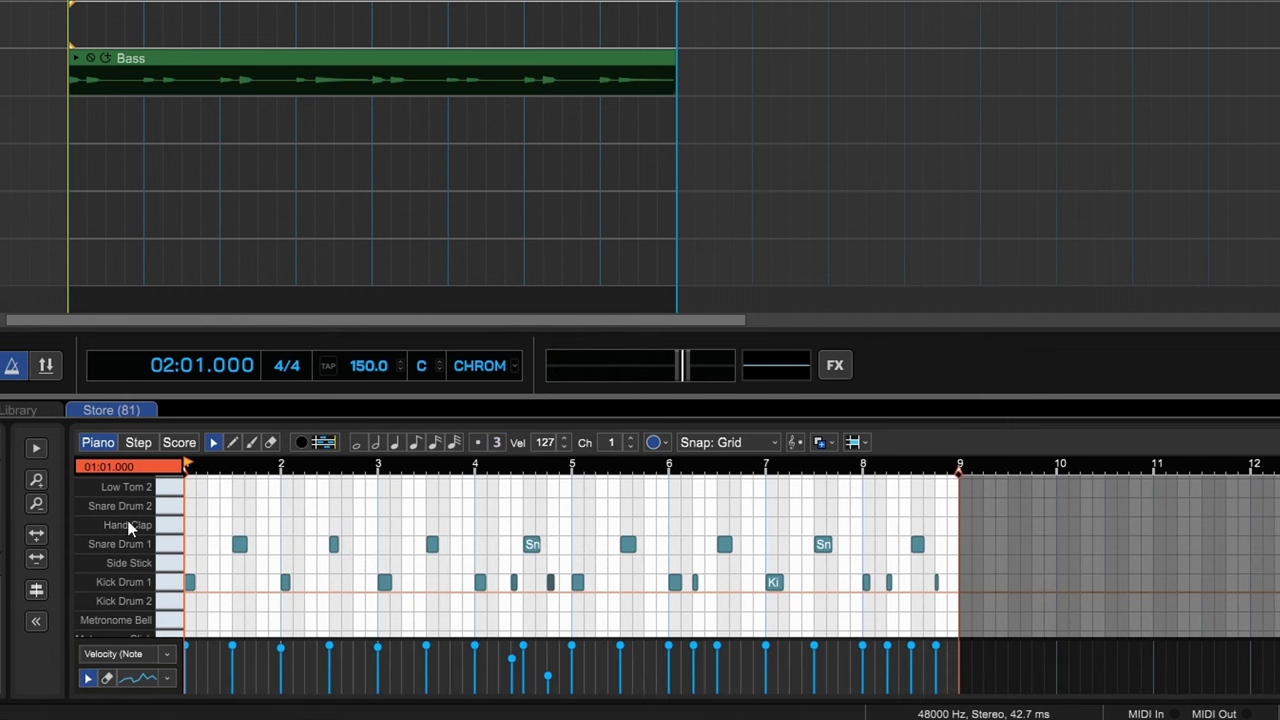
scroll(128, 528, "up", 2)
left_click(232, 442)
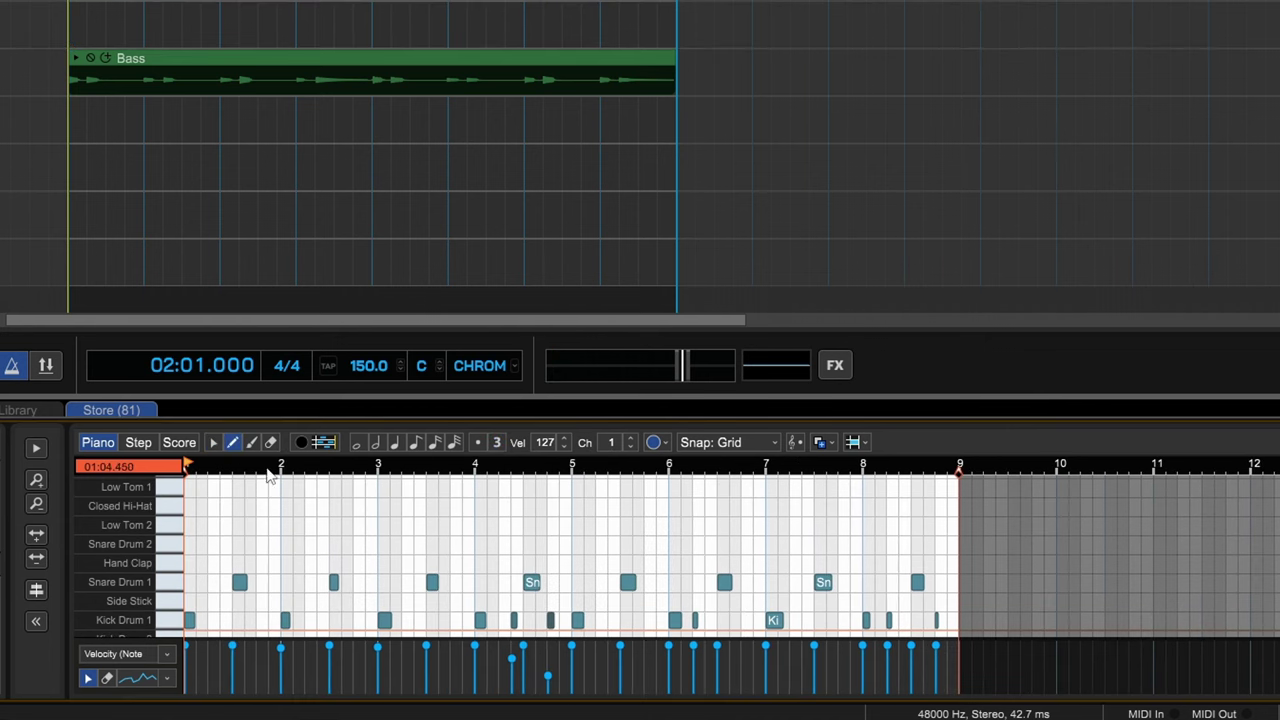
left_click(191, 506)
left_click(215, 506)
left_click(239, 506)
left_click(263, 506)
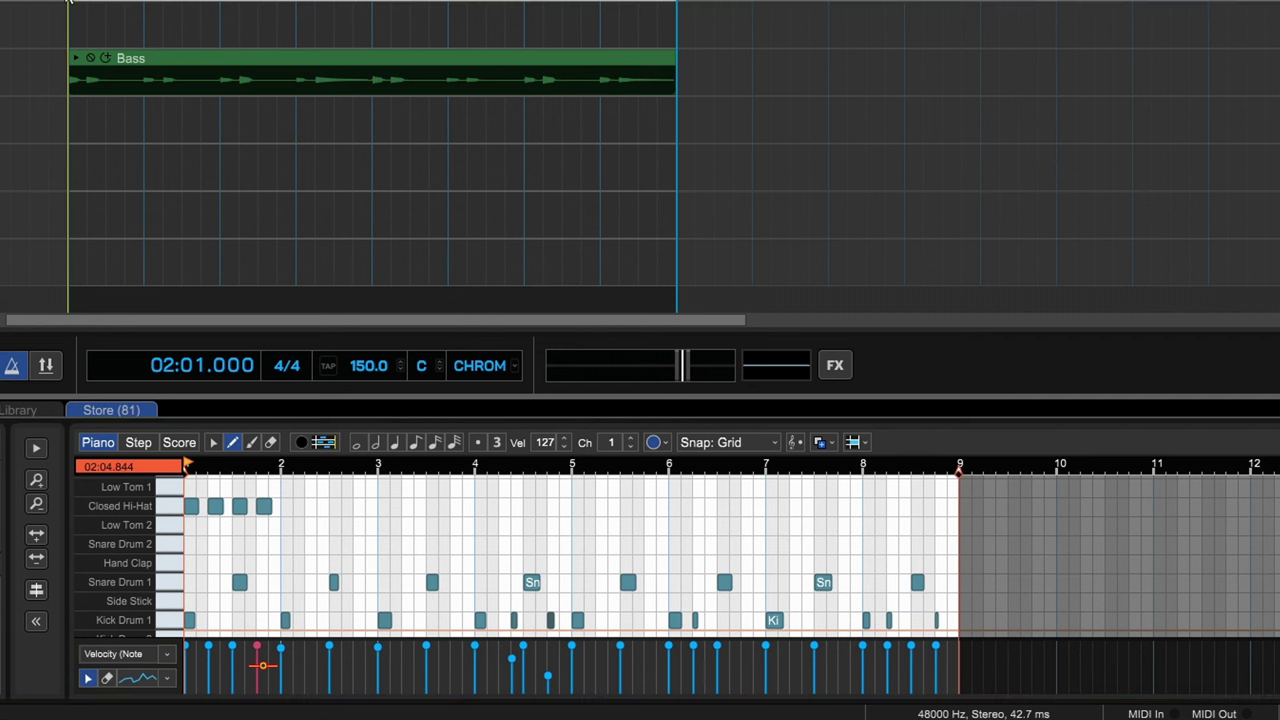
key("space")
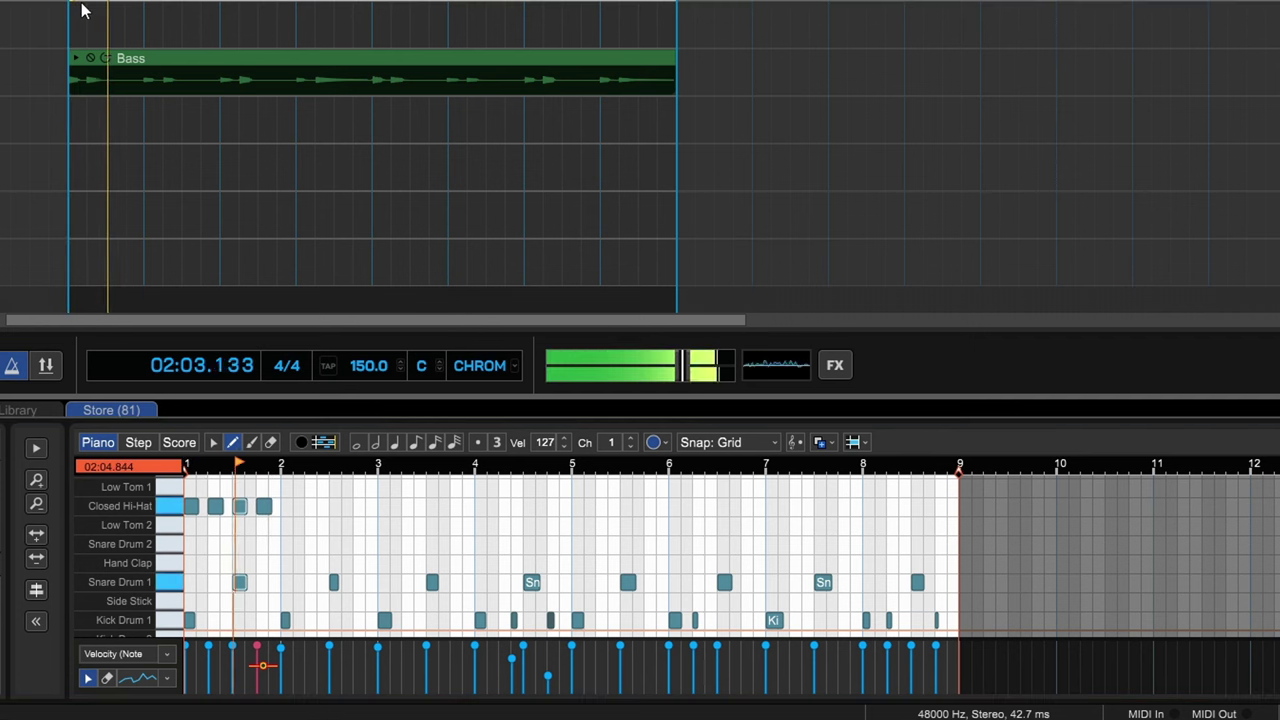
key("space")
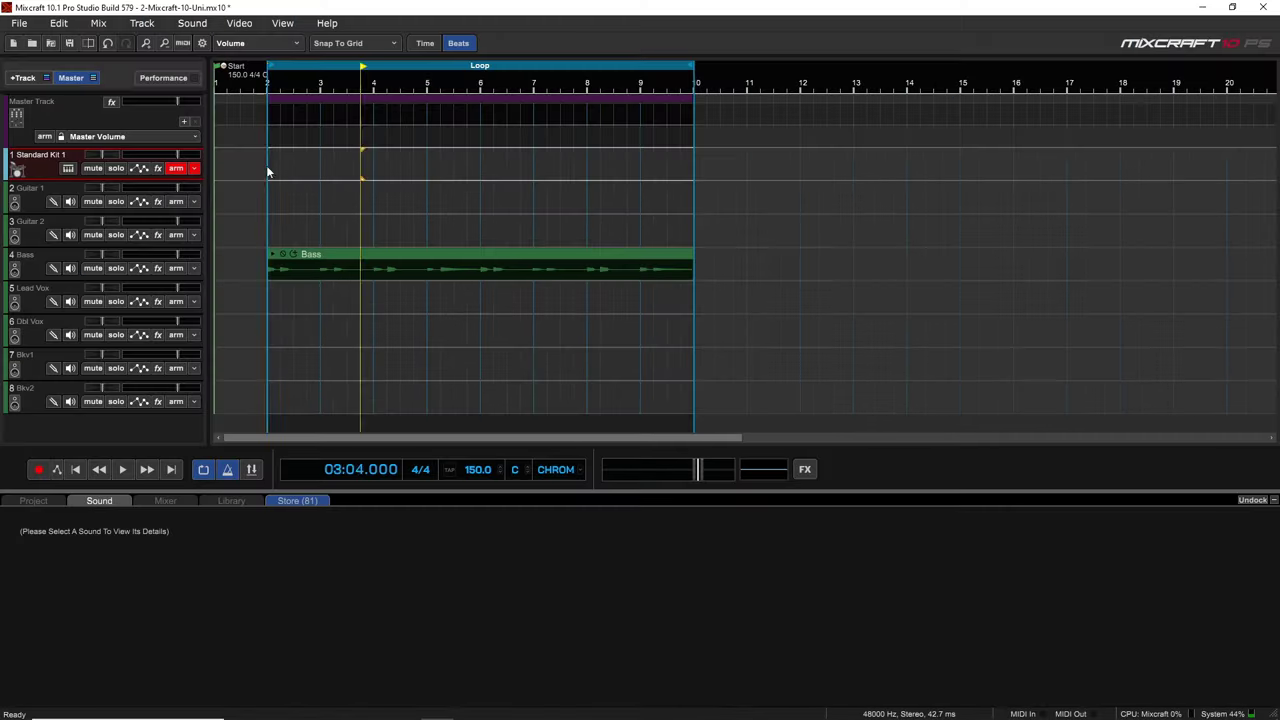
Step: Add an empty instrument clip at the loop start, bar 2, on the Standard Kit 1 track
left_click(266, 165)
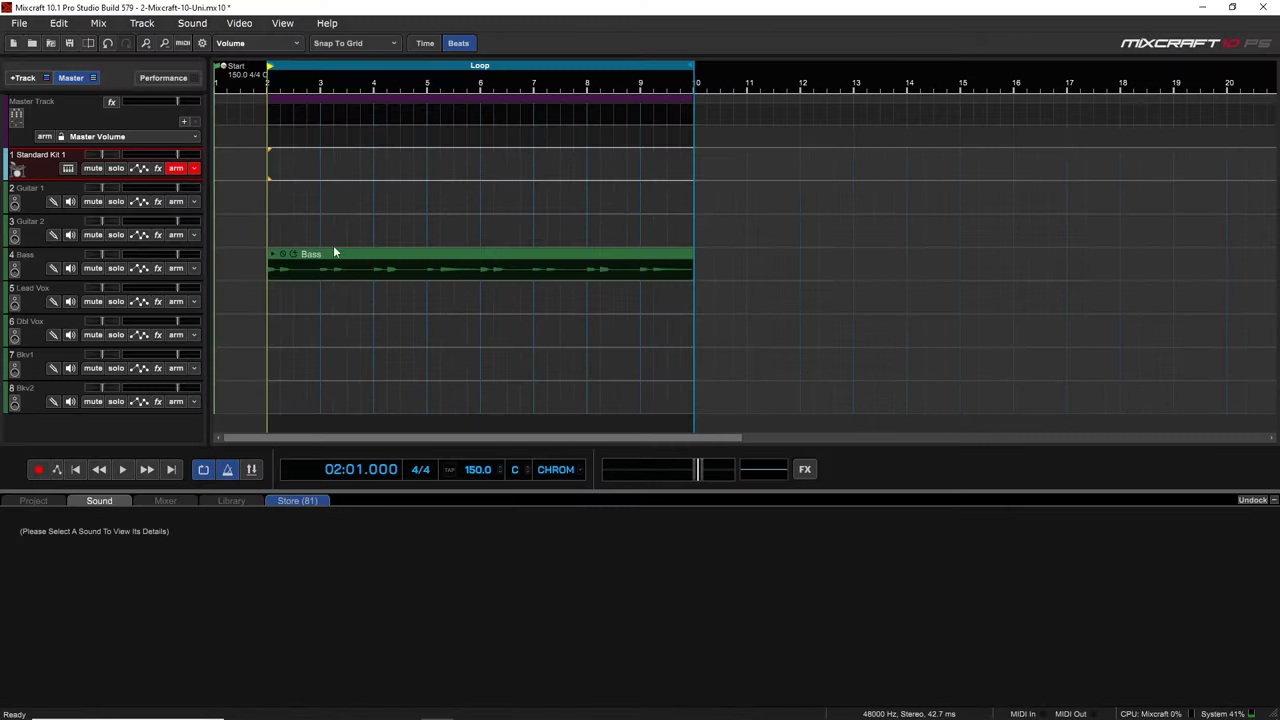
right_click(268, 155)
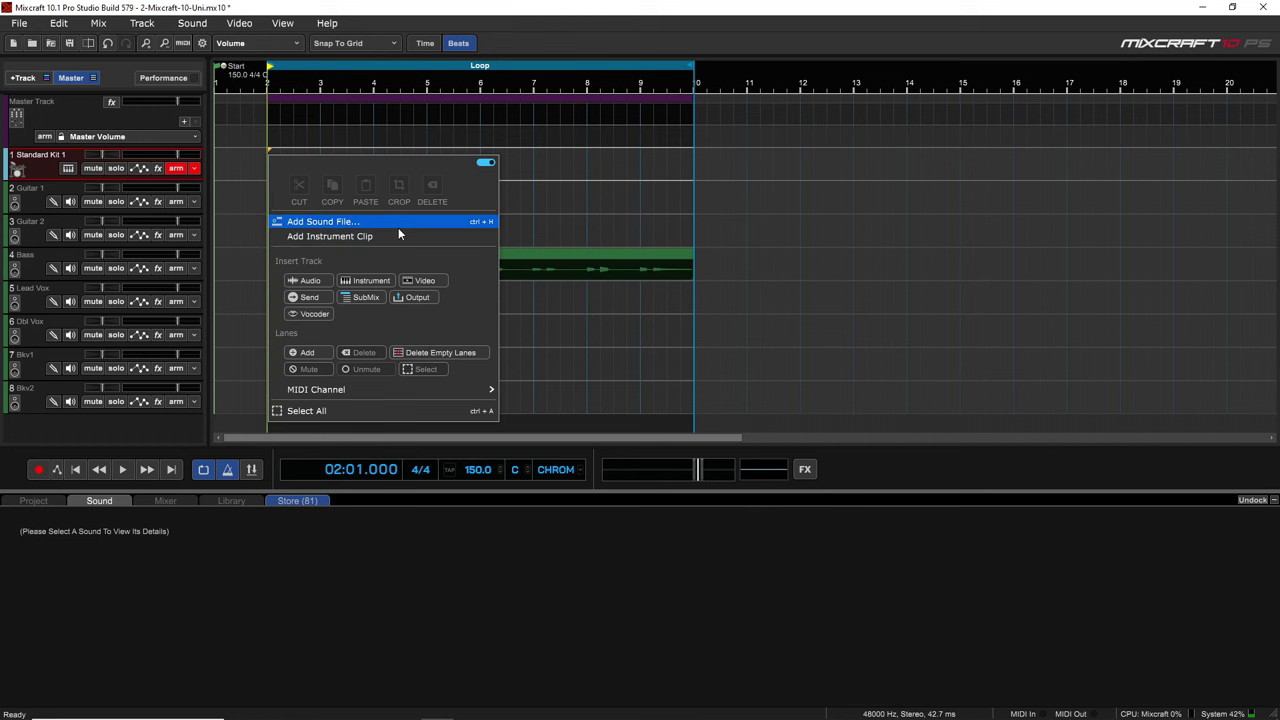
left_click(366, 239)
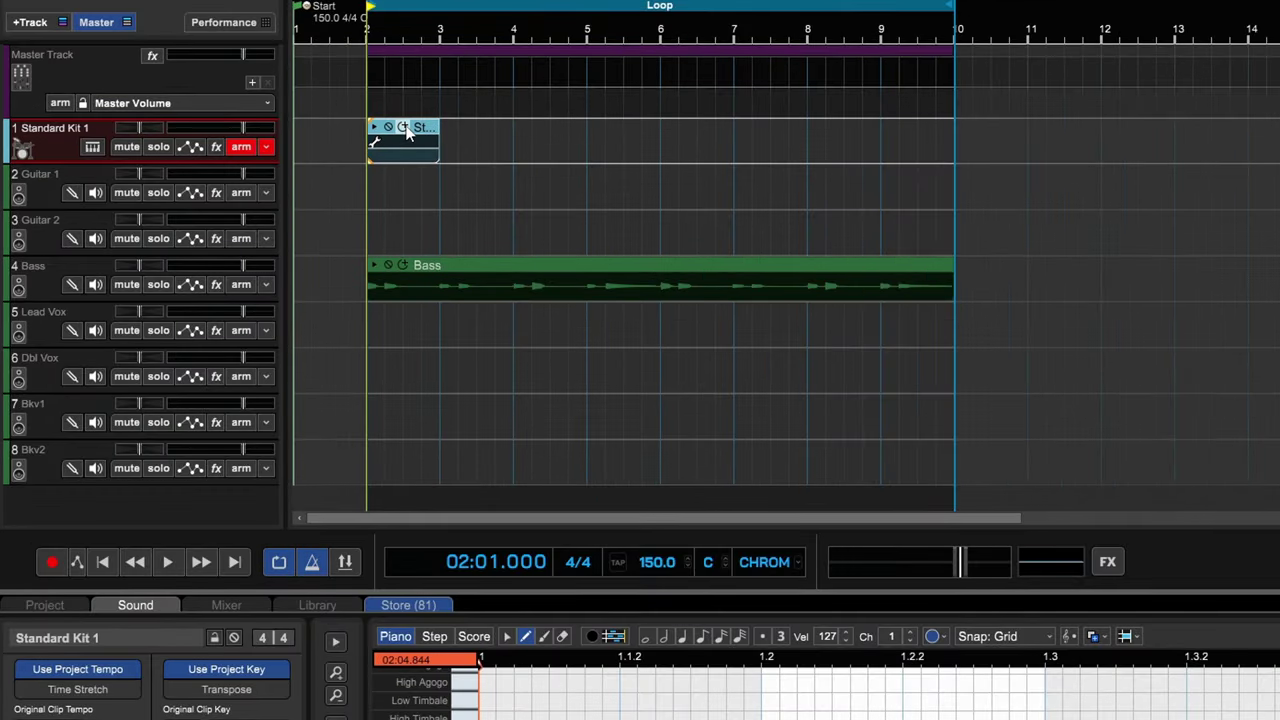
Step: Duplicate the one-bar clip repeatedly along the Standard Kit 1 track, and select the copies after the first clip to remove them
key("ctrl+d")
key("ctrl+d")
key("ctrl+d")
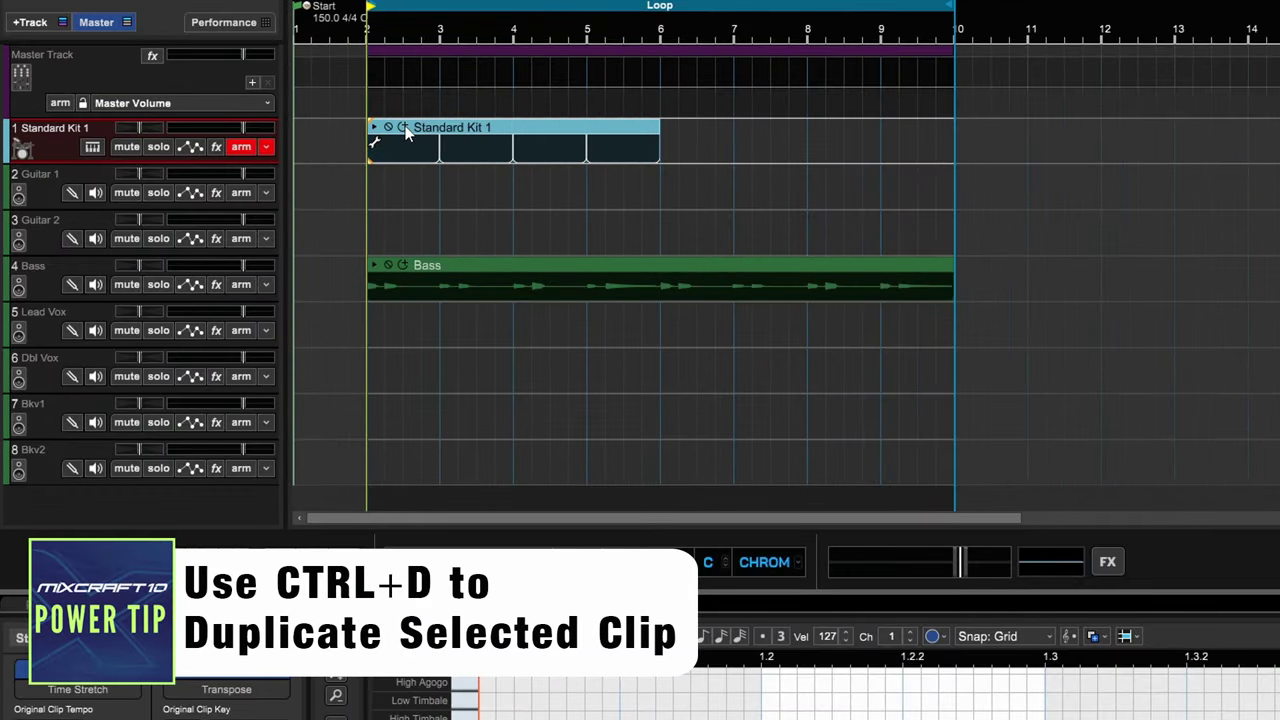
key("ctrl+d")
key("ctrl+d")
left_click_drag(806, 123, 860, 150)
left_click_drag(733, 155, 440, 152)
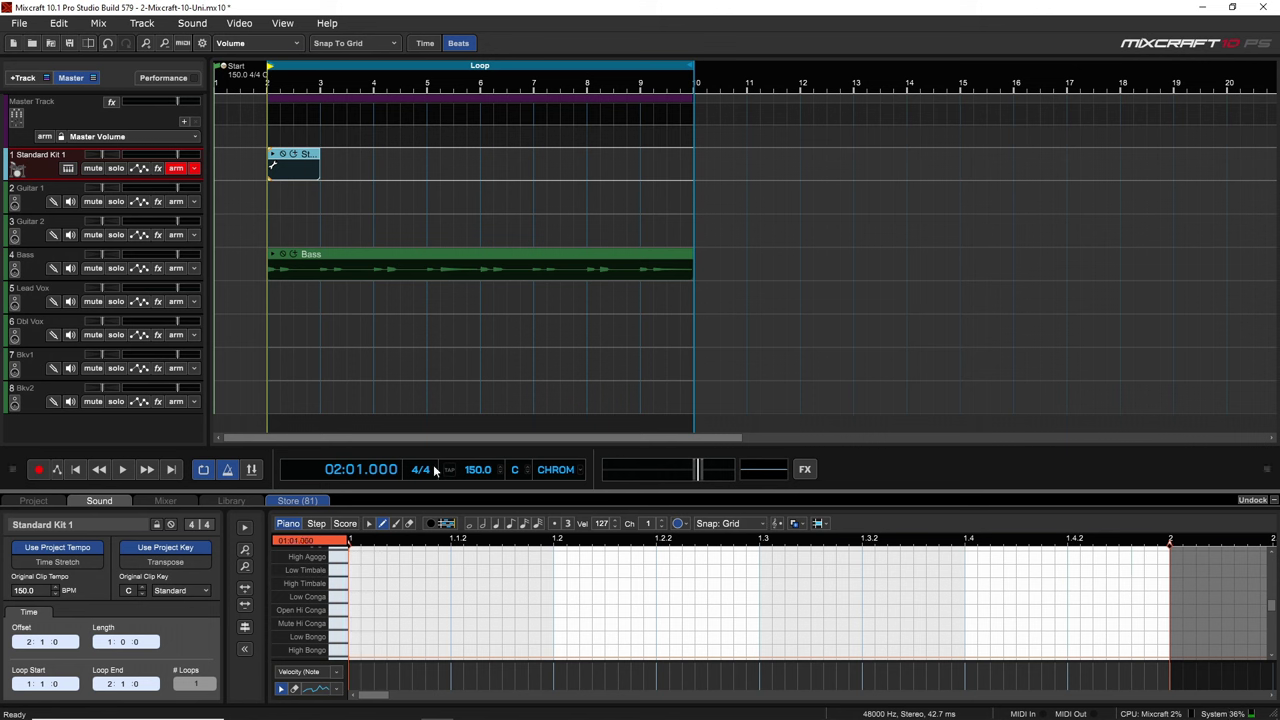
Step: Audition the Kick Drum 1 and Kick Drum 2 sounds and draw a Kick Drum 1 note at the clip's start
scroll(310, 596, "down", 2)
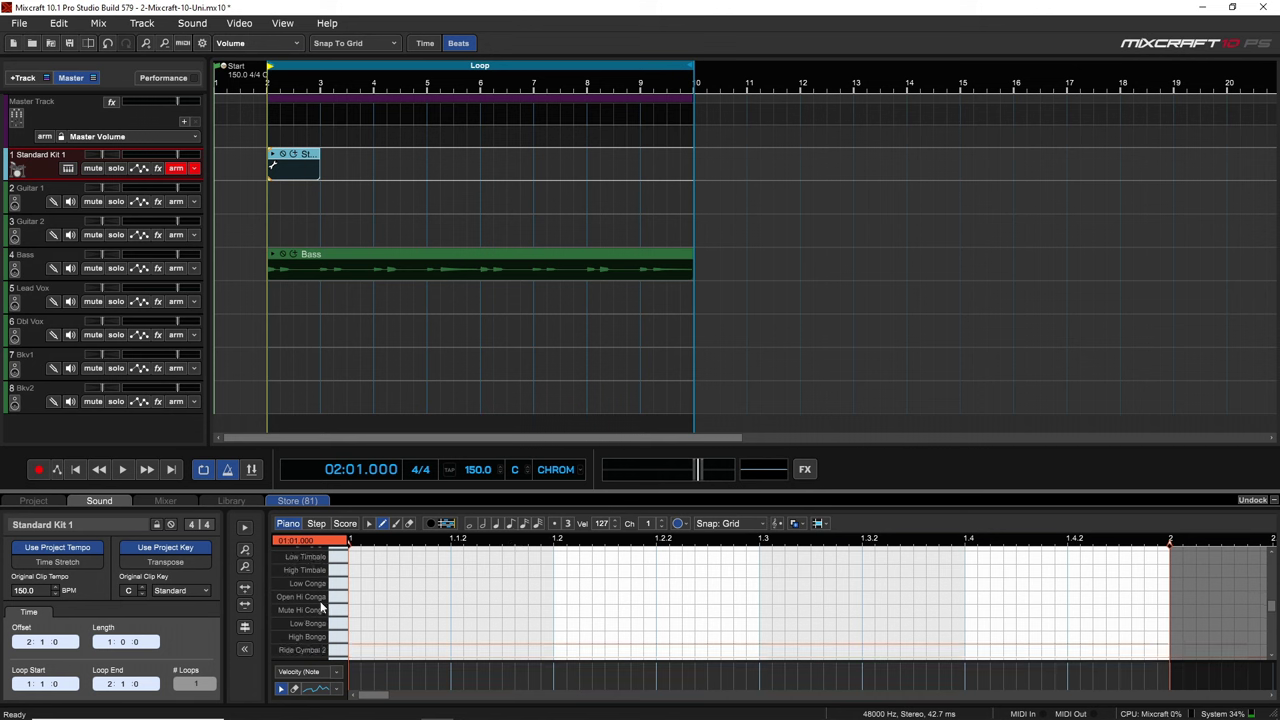
scroll(318, 603, "down", 10)
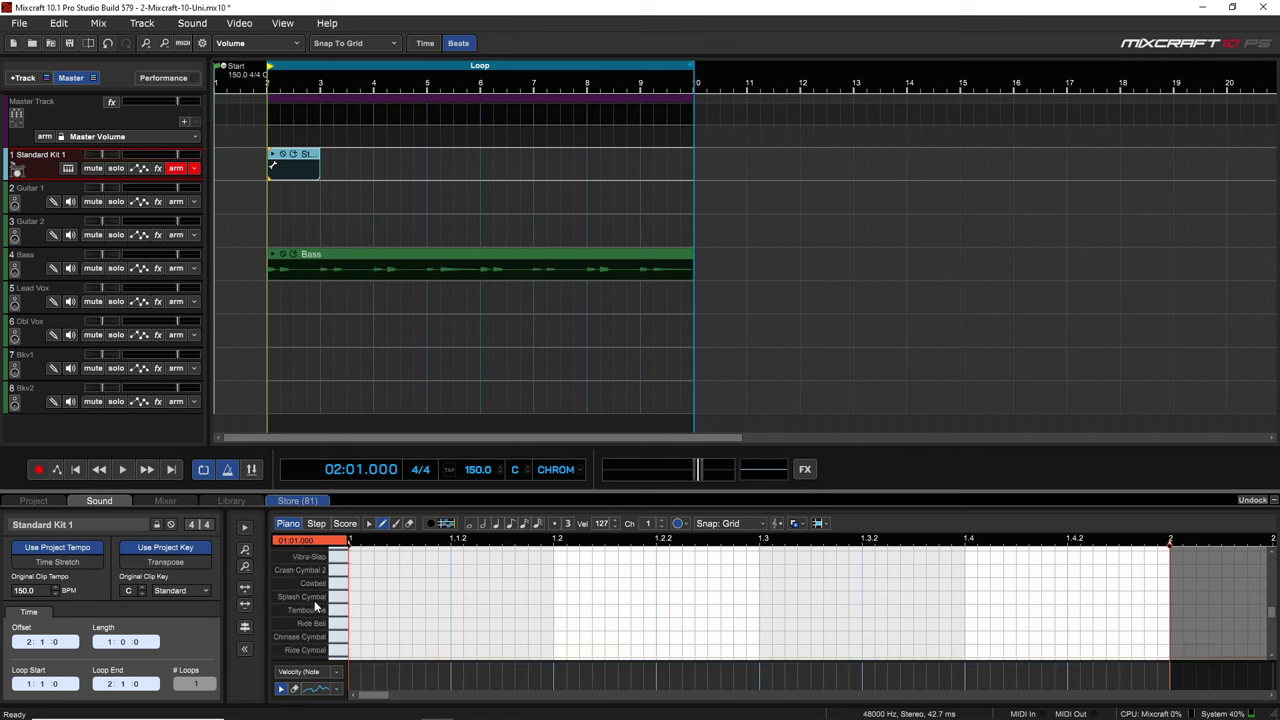
left_click(340, 612)
left_click(340, 612)
left_click(341, 613)
left_click(343, 625)
left_click(343, 625)
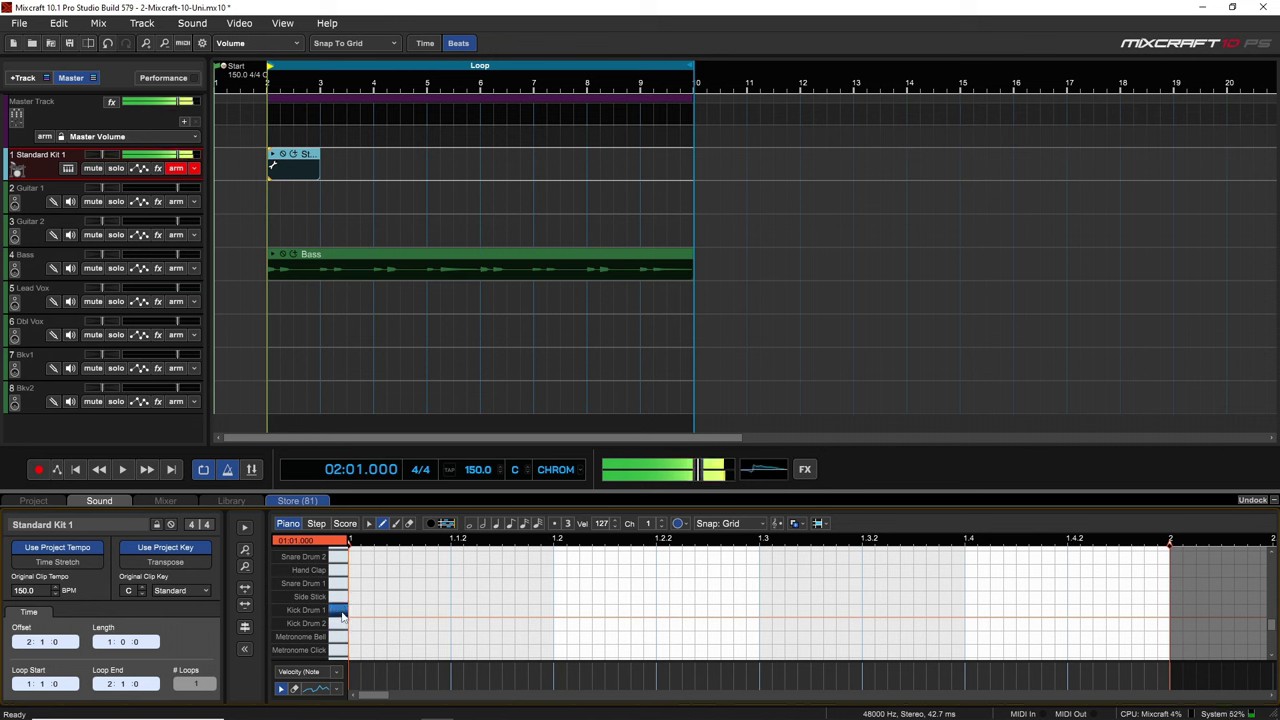
left_click(360, 609)
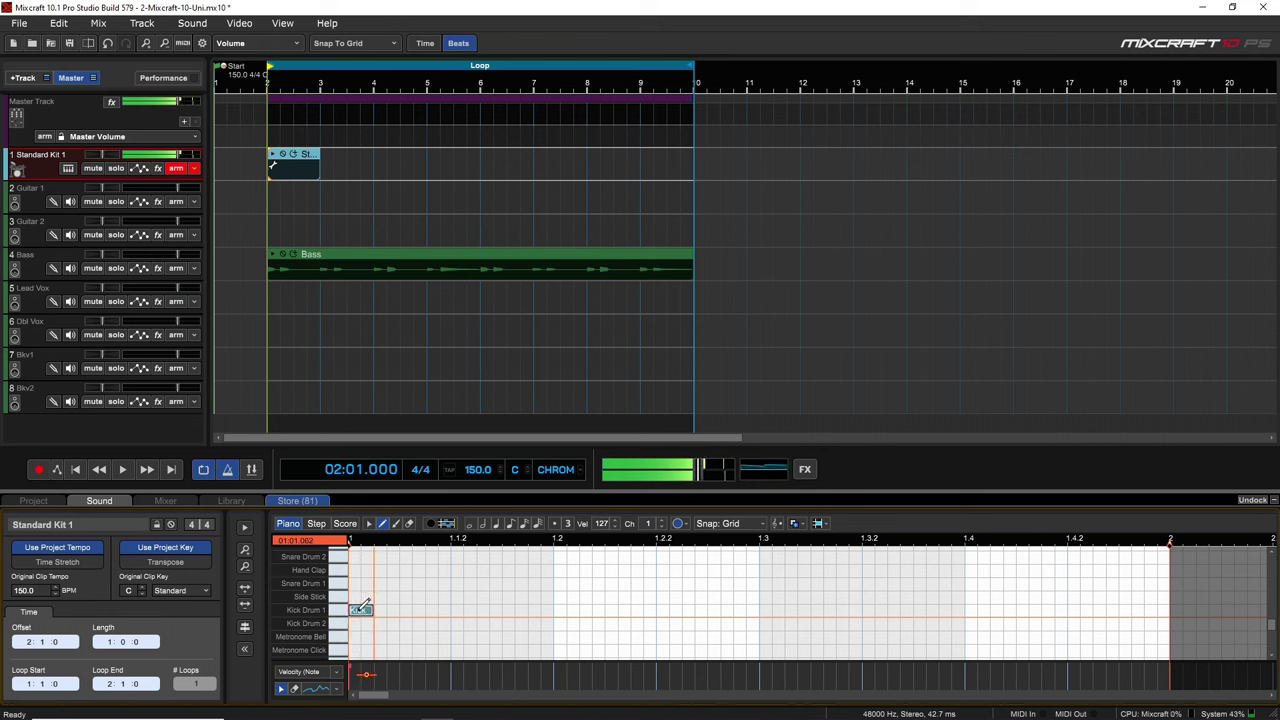
Step: Draw one Snare Drum 1 note and two more Kick Drum 1 notes within the first beat, and play back the pattern
left_click(408, 583)
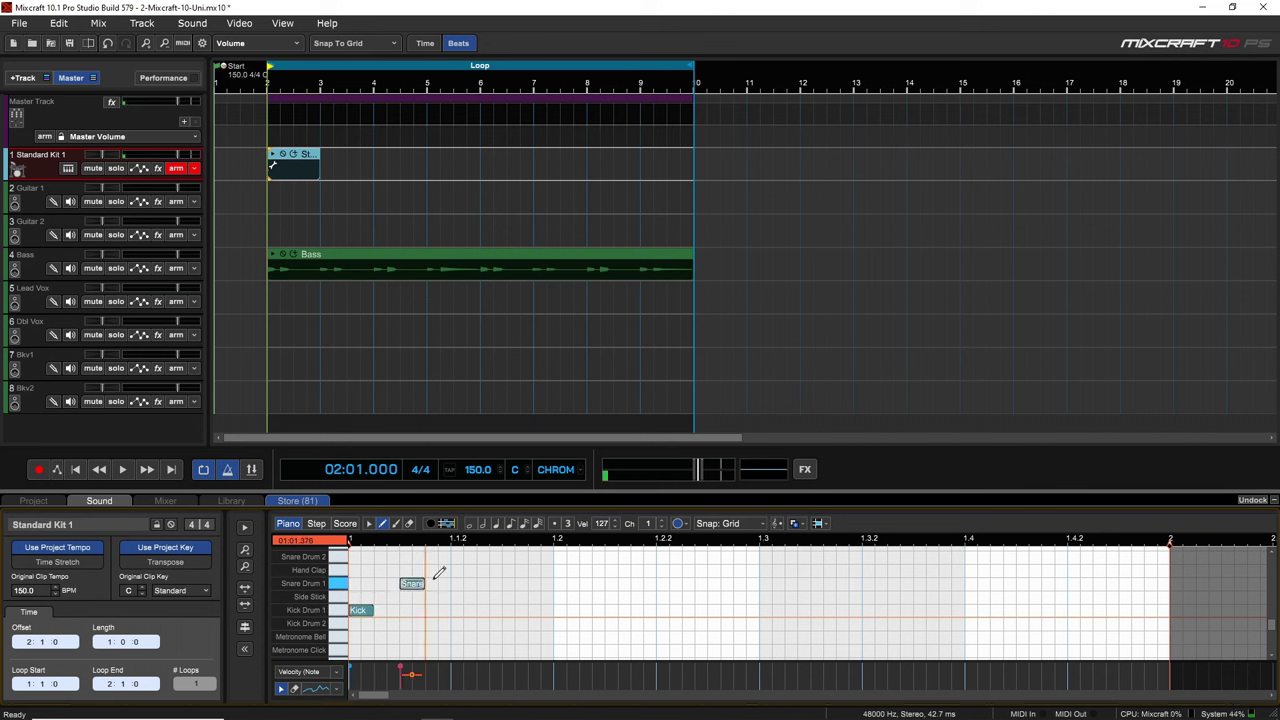
left_click(460, 610)
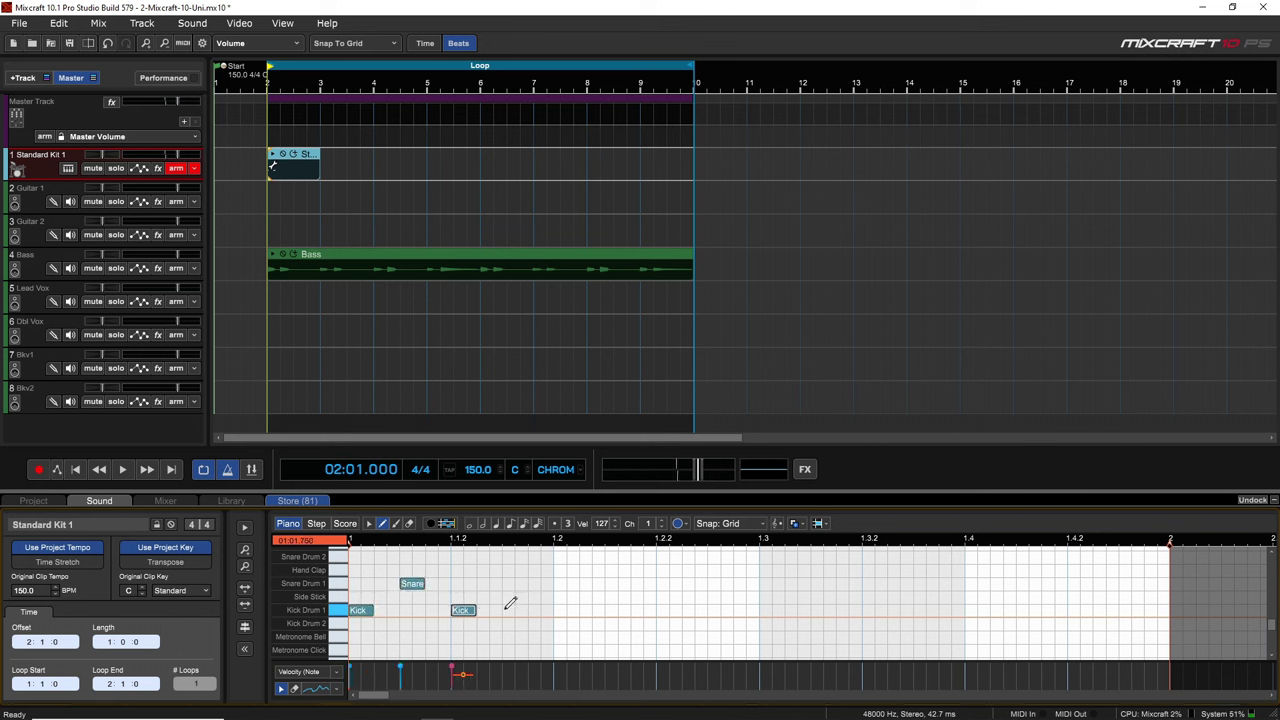
left_click(497, 609)
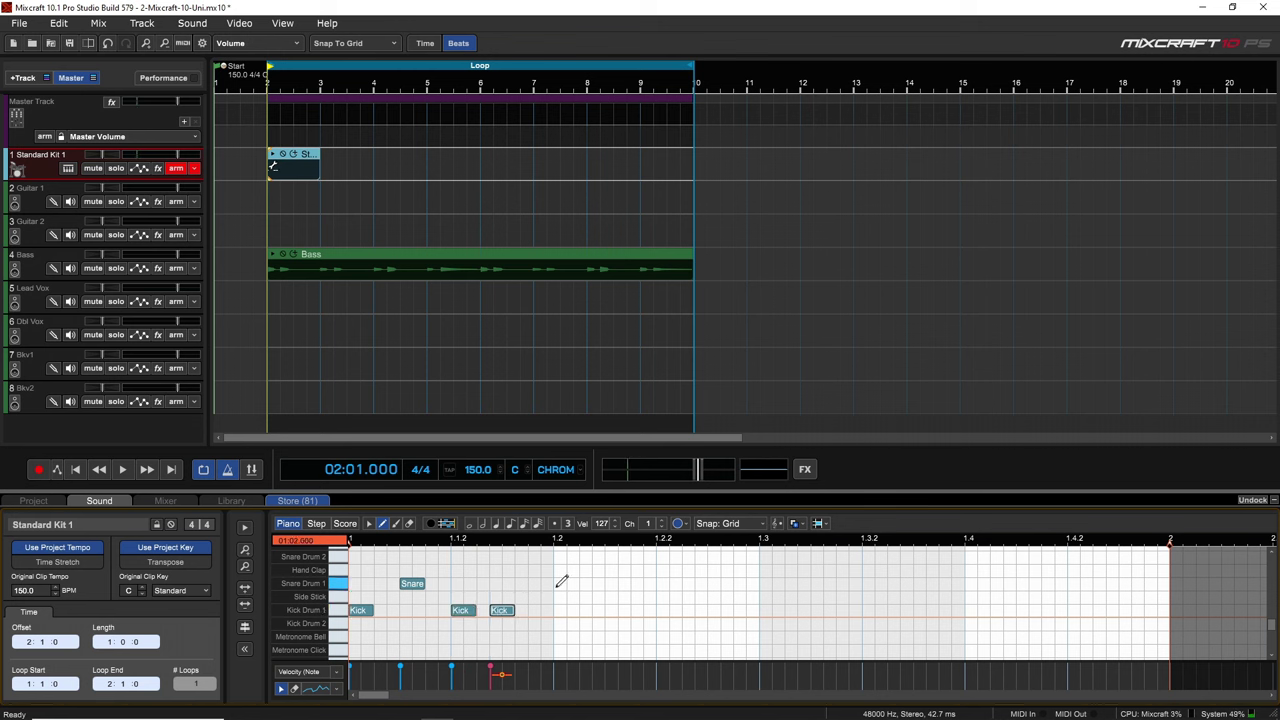
key("space")
key("space")
left_click(413, 586)
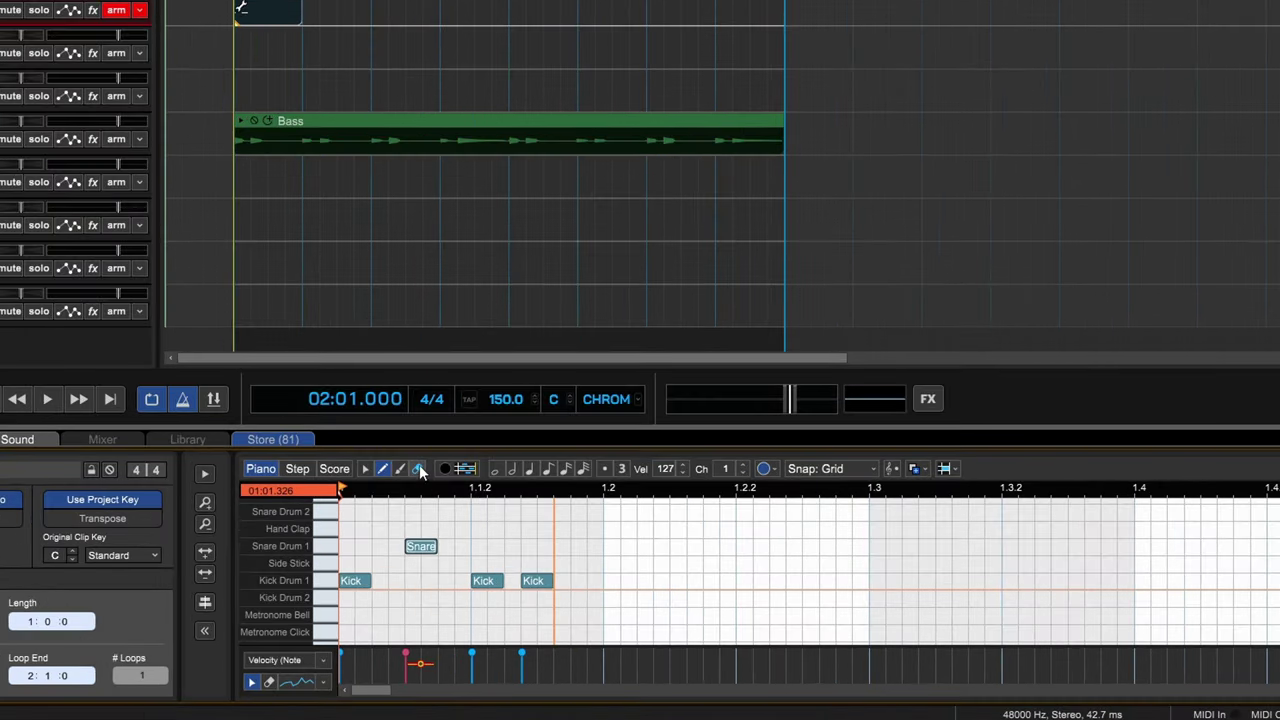
Step: Erase the snare note and the two extra kick notes, keeping only the Kick Drum 1 note at the clip's start
left_click(409, 523)
left_click(420, 584)
left_click(485, 580)
left_click(535, 580)
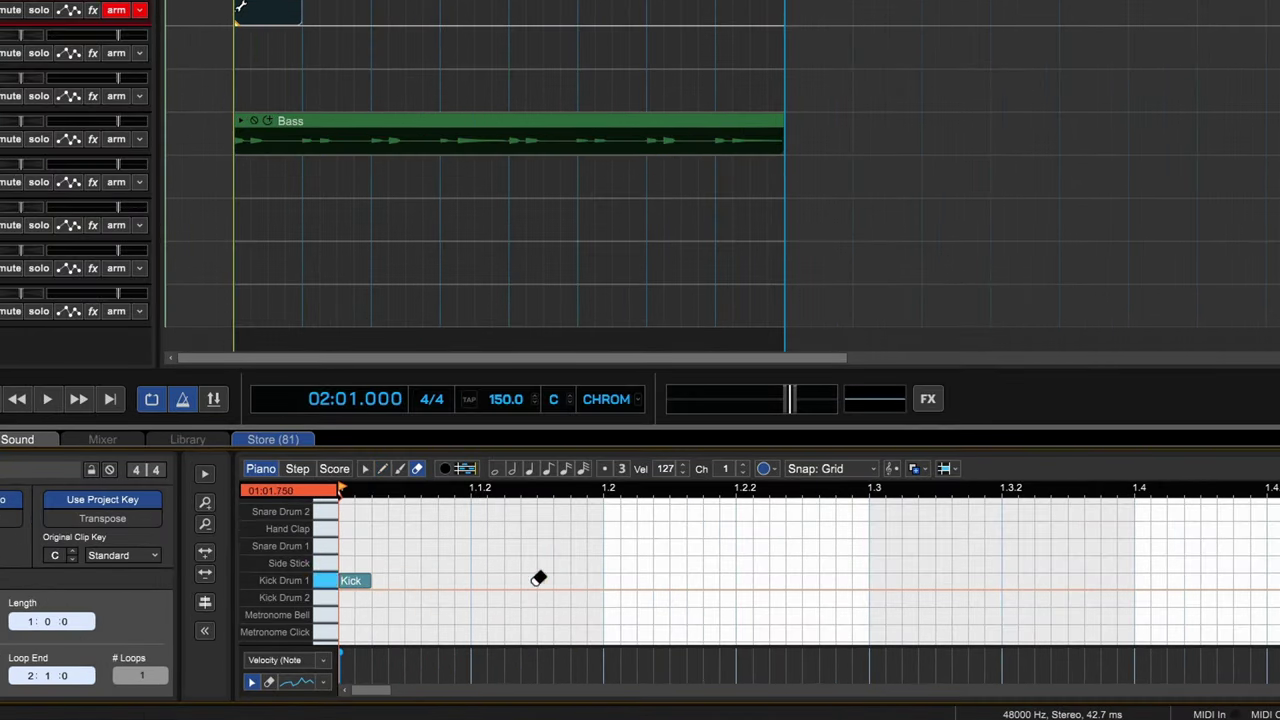
Step: Draw a Snare Drum 1 note on beat 3 of the first bar and play it with the bass loop
left_click(384, 468)
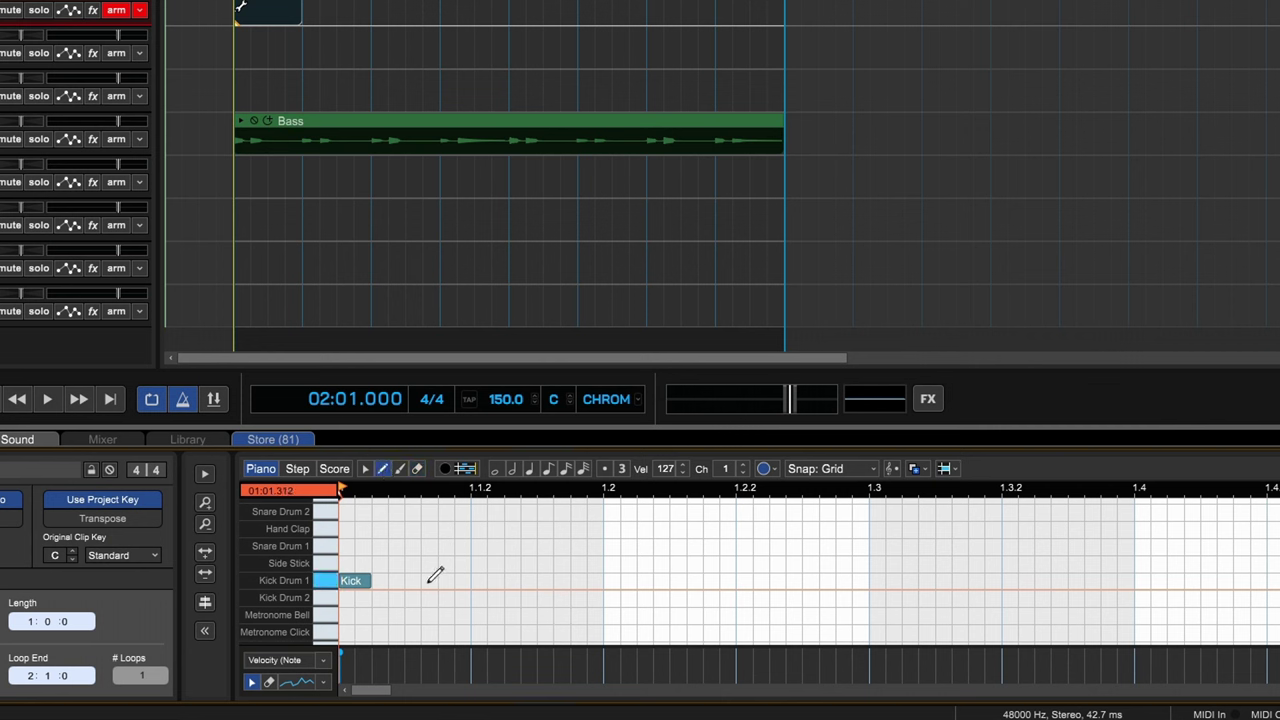
left_click(878, 546)
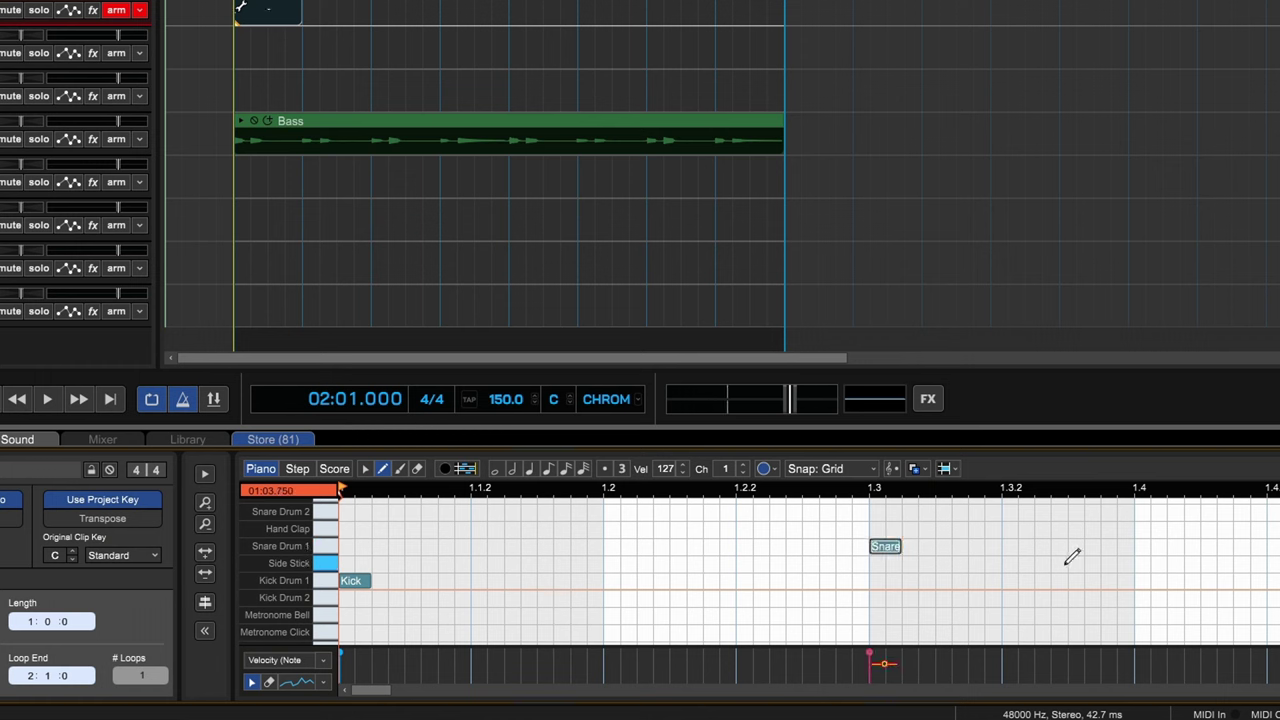
key("space")
key("space")
key("space")
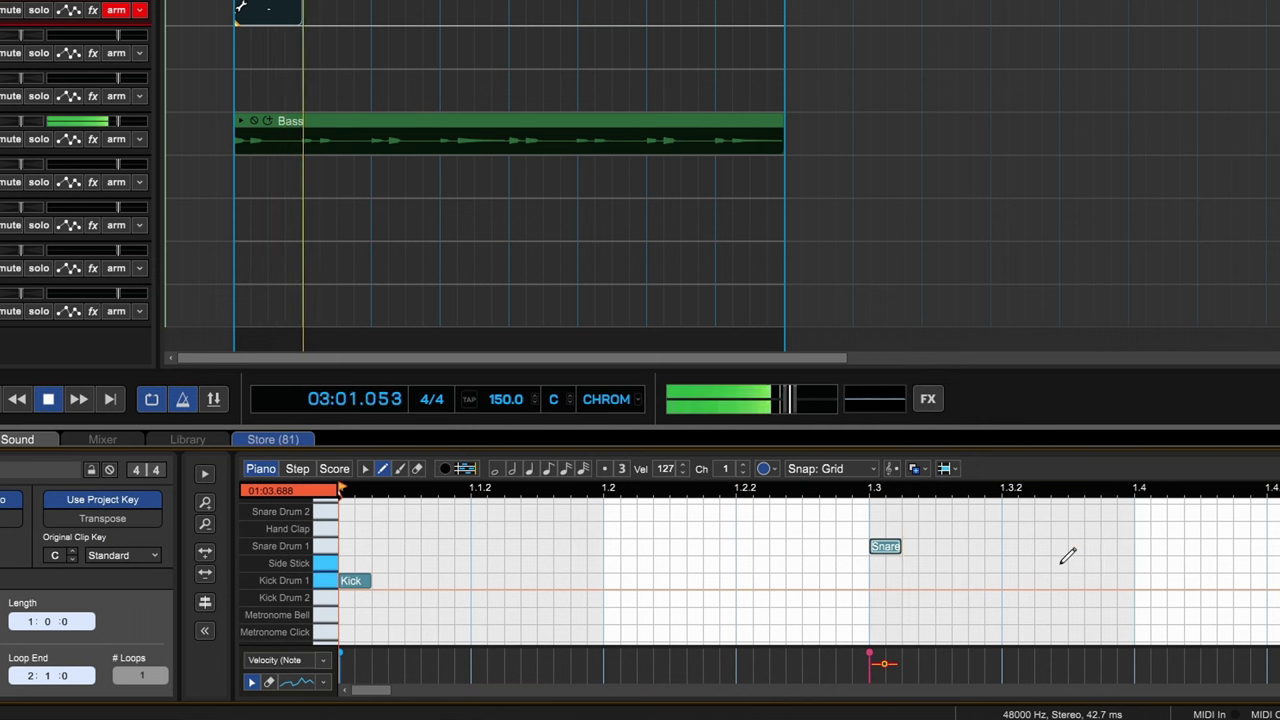
key("space")
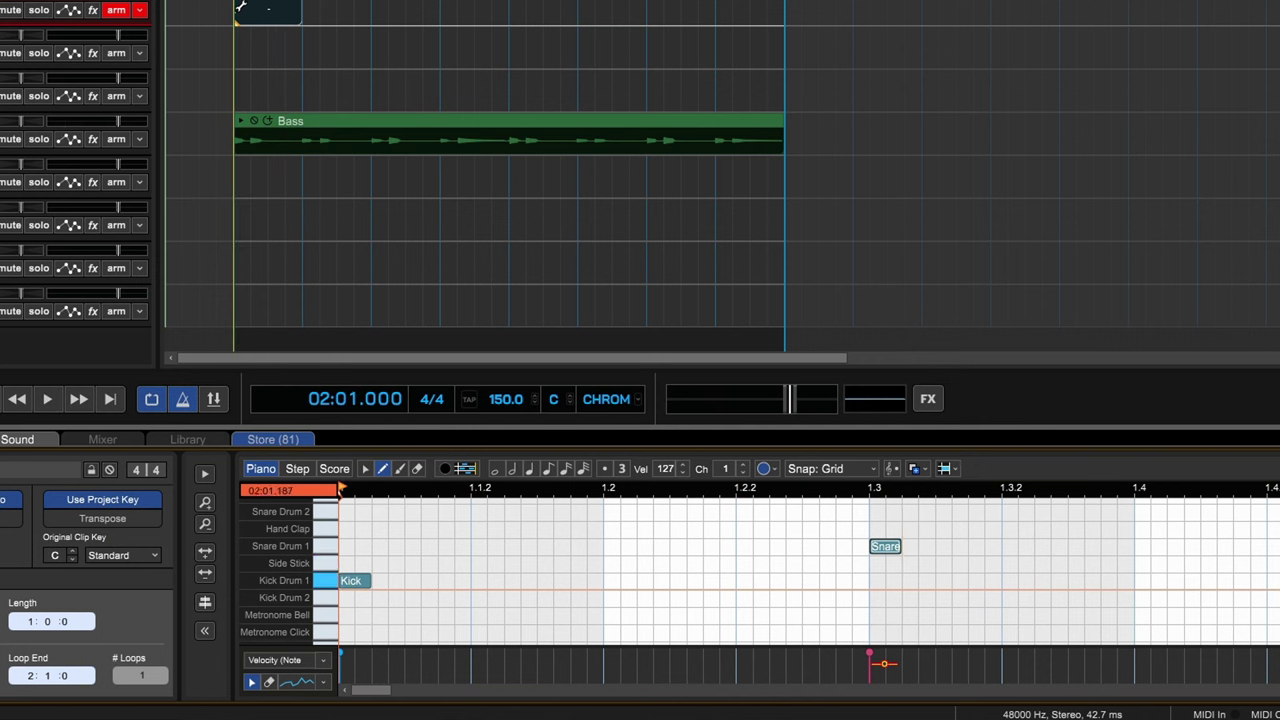
Step: Draw Closed Hi-Hat notes on all four beats of the first bar
scroll(378, 525, "up", 1)
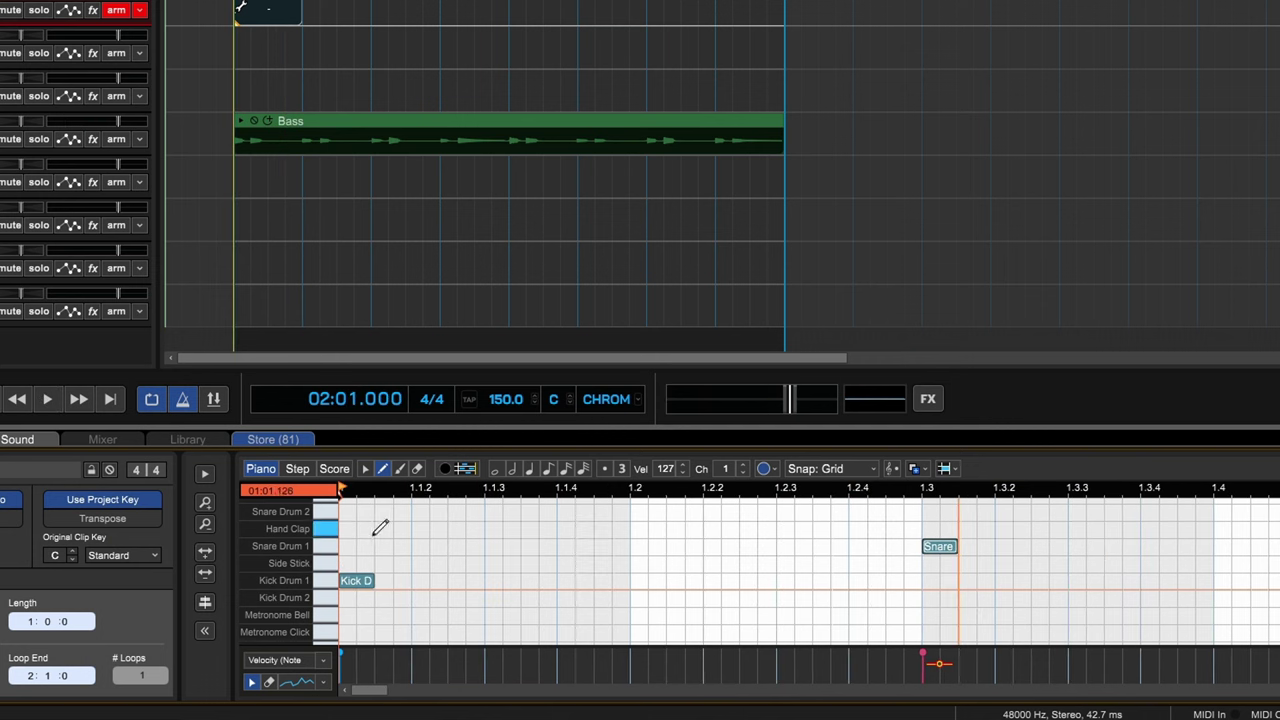
scroll(299, 528, "up", 2)
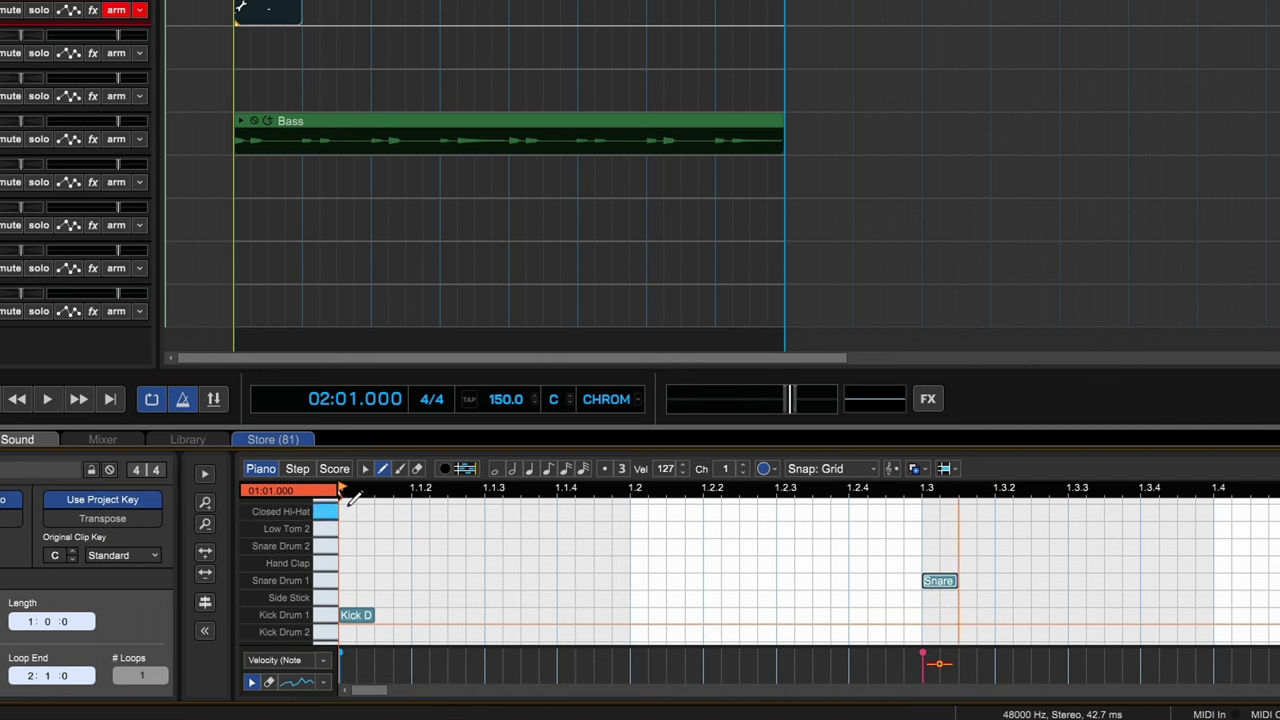
left_click(352, 511)
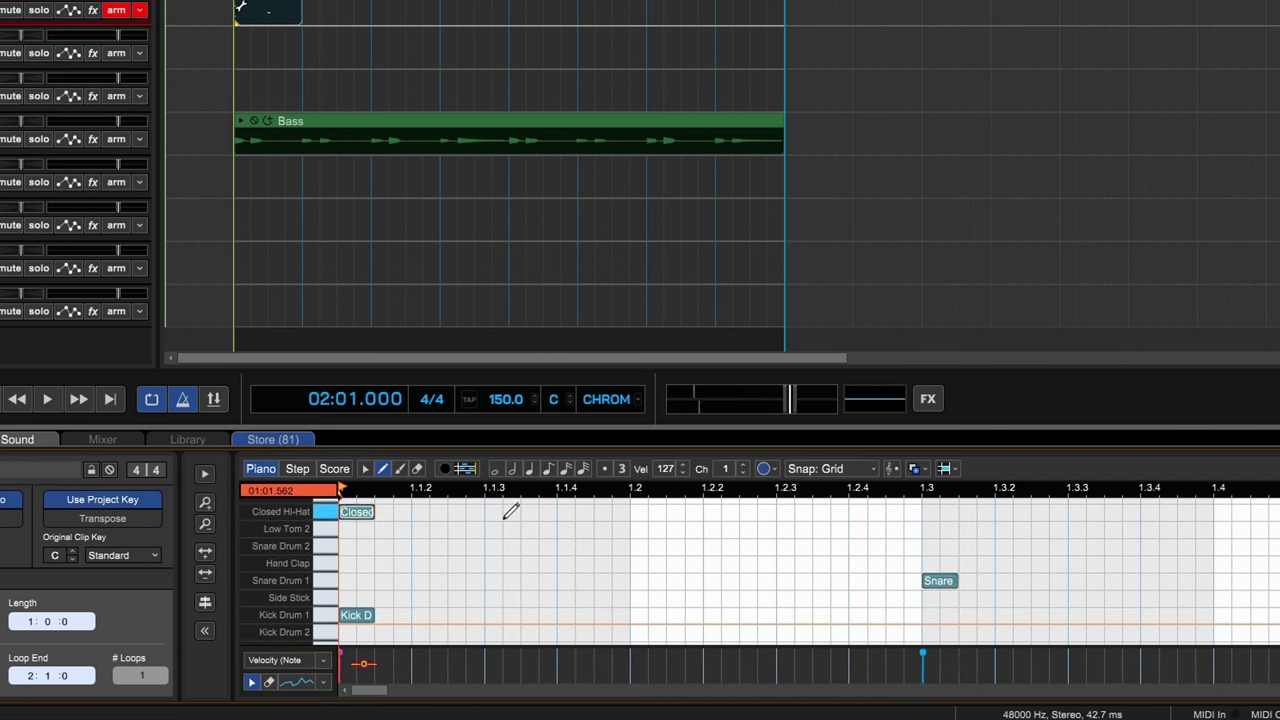
left_click(648, 528)
left_click_drag(650, 527, 650, 511)
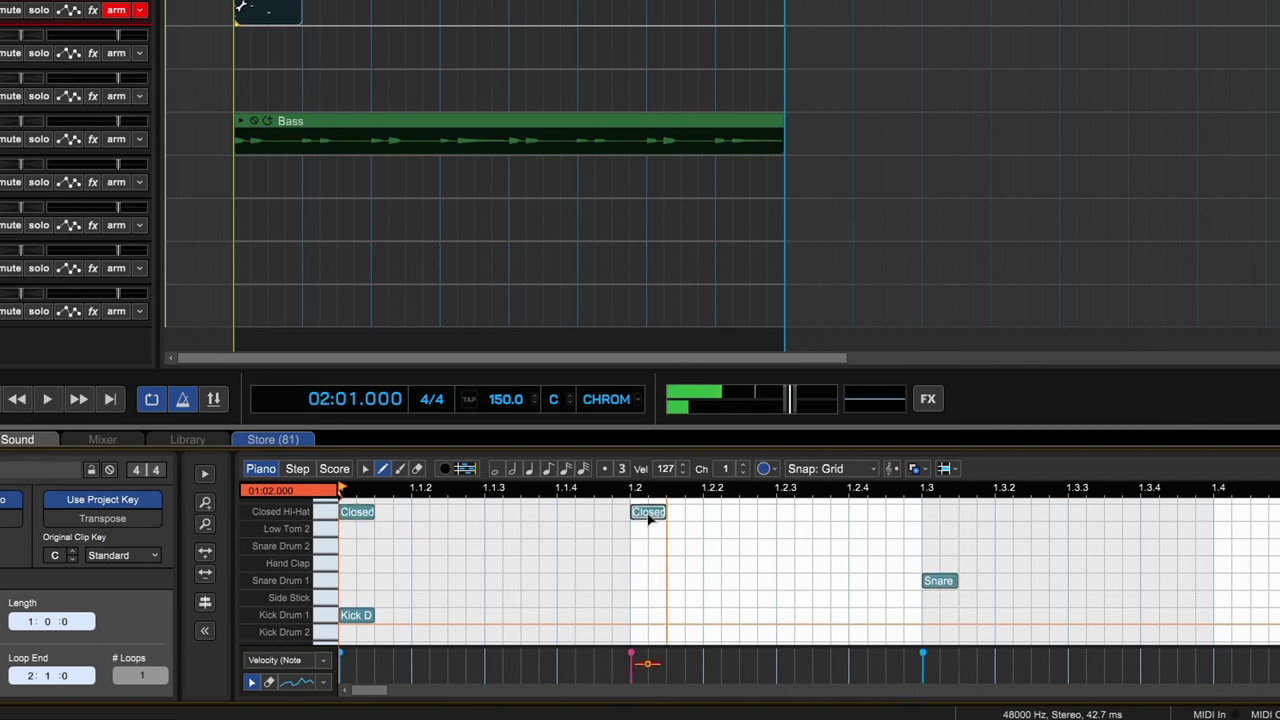
left_click(939, 511)
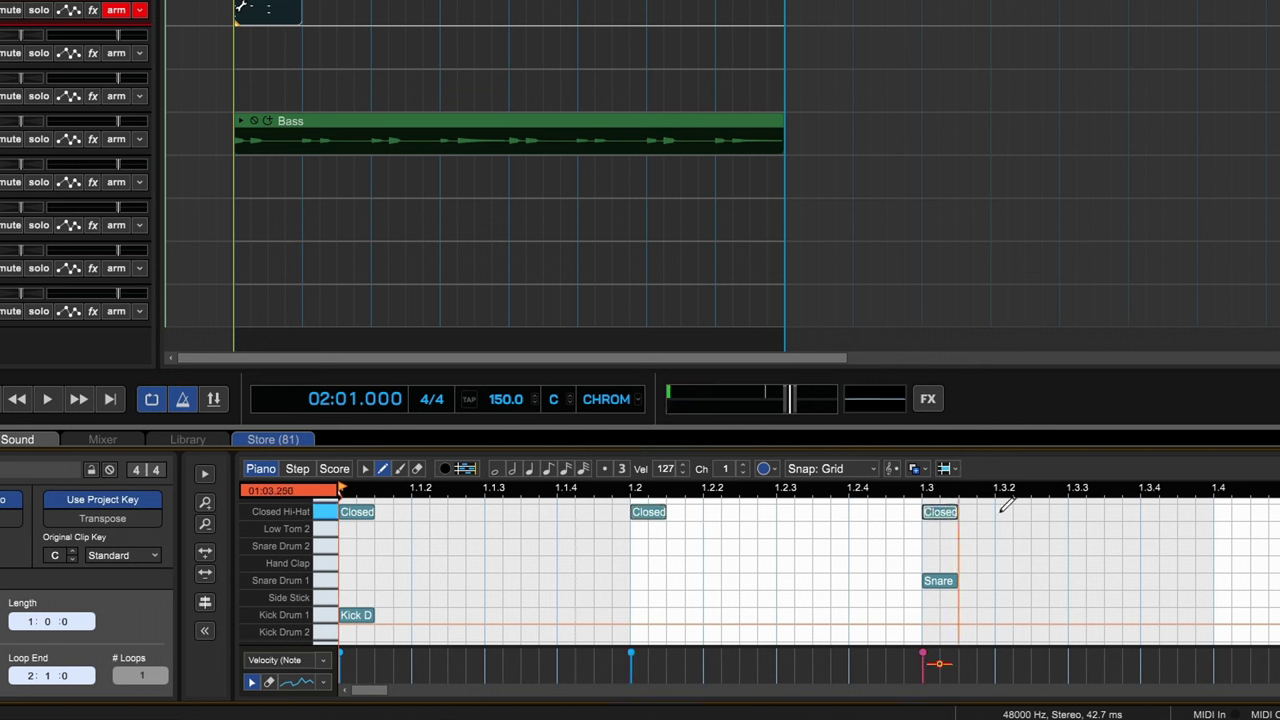
left_click(1232, 511)
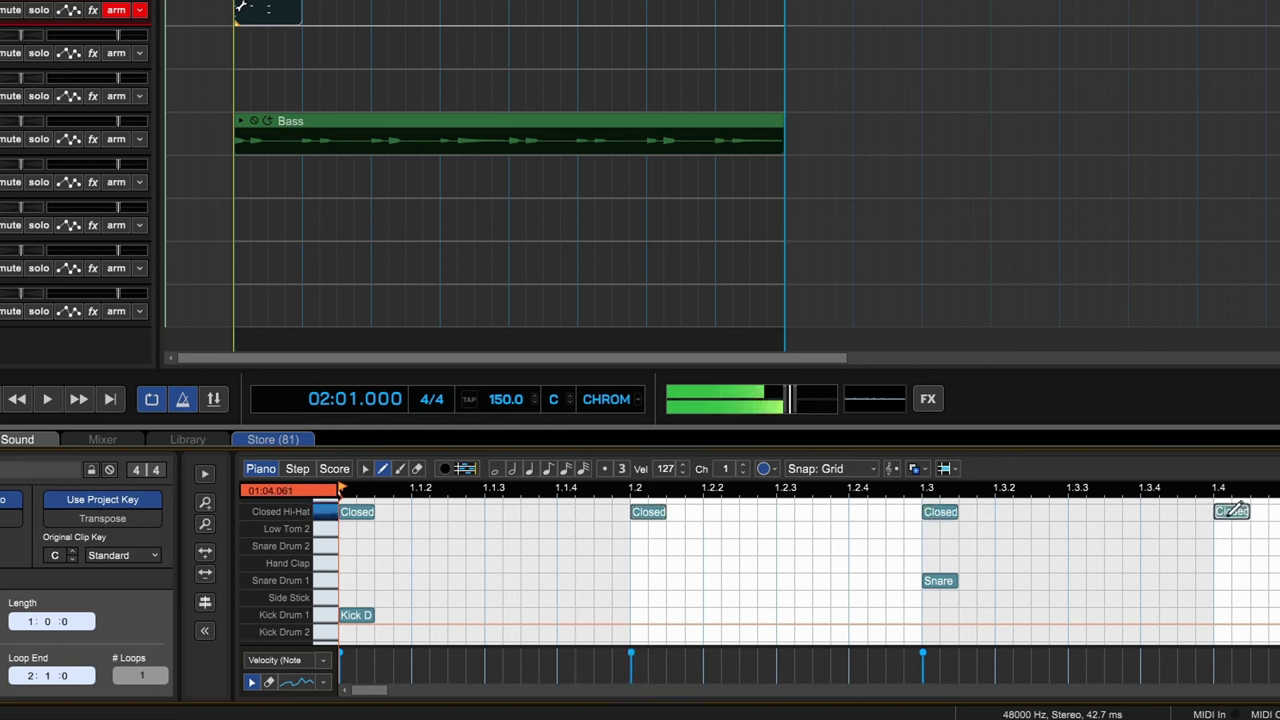
Step: Draw a Kick Drum 1 note on beat 4 and a Snare Drum 1 note at the start of the second bar
left_click(1232, 615)
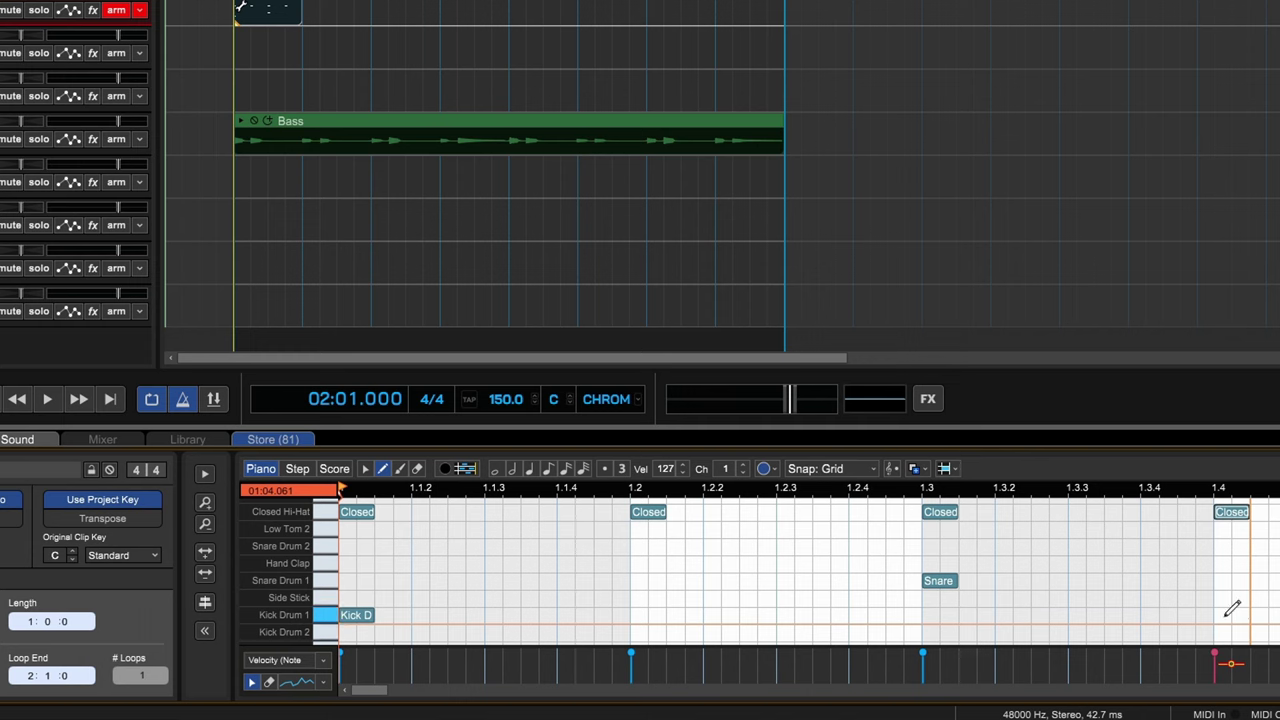
left_click(1279, 581)
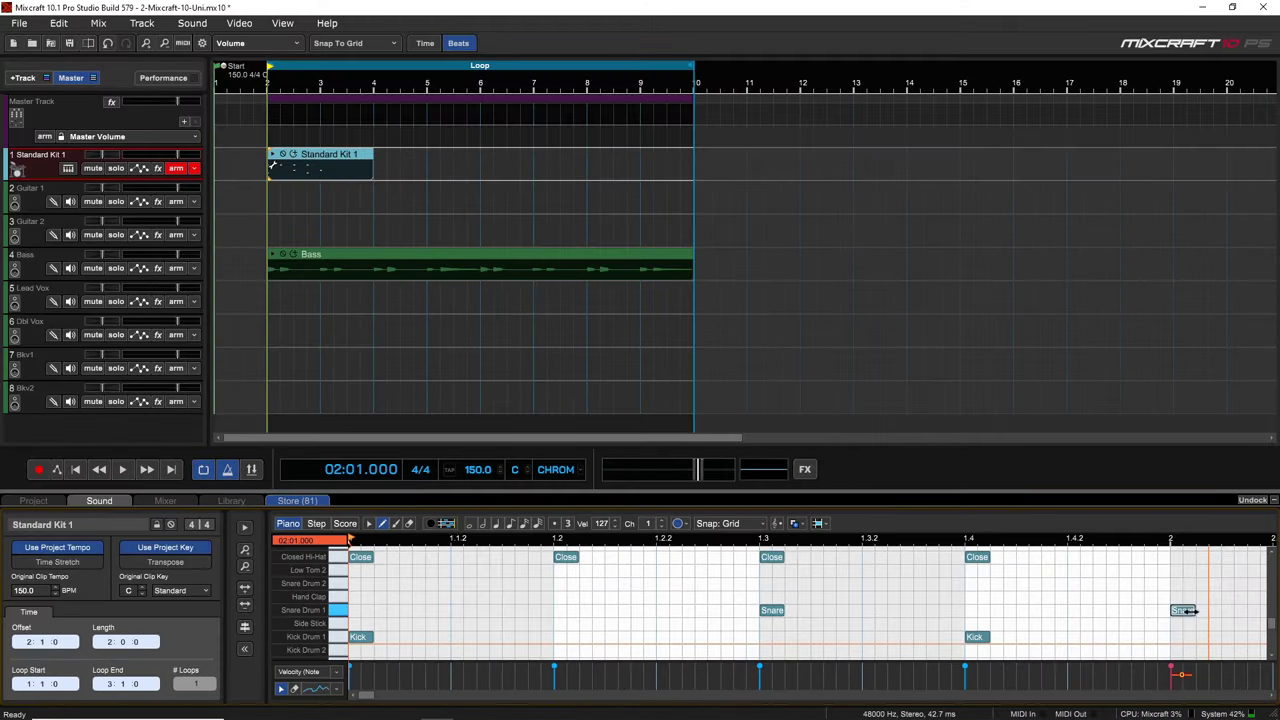
mouse_move(1189, 611)
left_mouse_down()
mouse_move(1166, 612)
mouse_move(1190, 568)
mouse_move(1189, 608)
left_mouse_up()
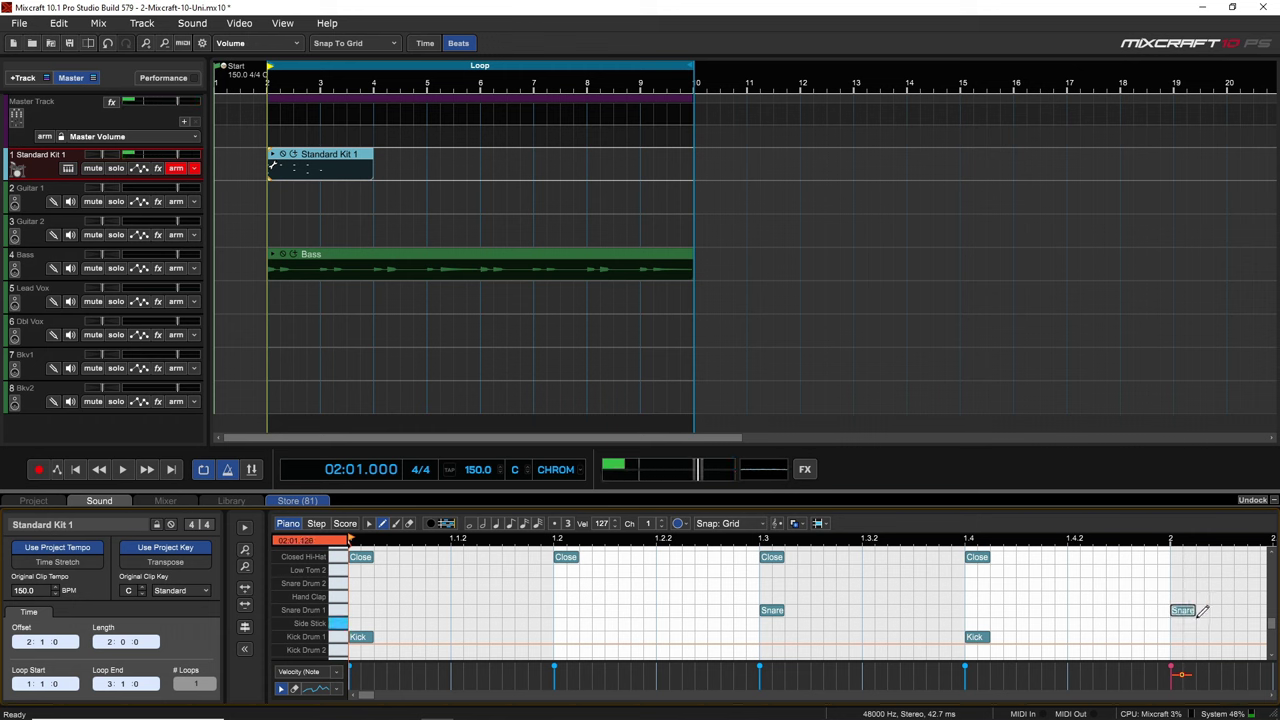
scroll(1203, 612, "right", 2)
mouse_move(1097, 611)
left_mouse_down()
mouse_move(1189, 617)
mouse_move(1127, 631)
mouse_move(1187, 631)
mouse_move(1134, 638)
mouse_move(1210, 614)
mouse_move(1164, 628)
mouse_move(1097, 615)
left_mouse_up()
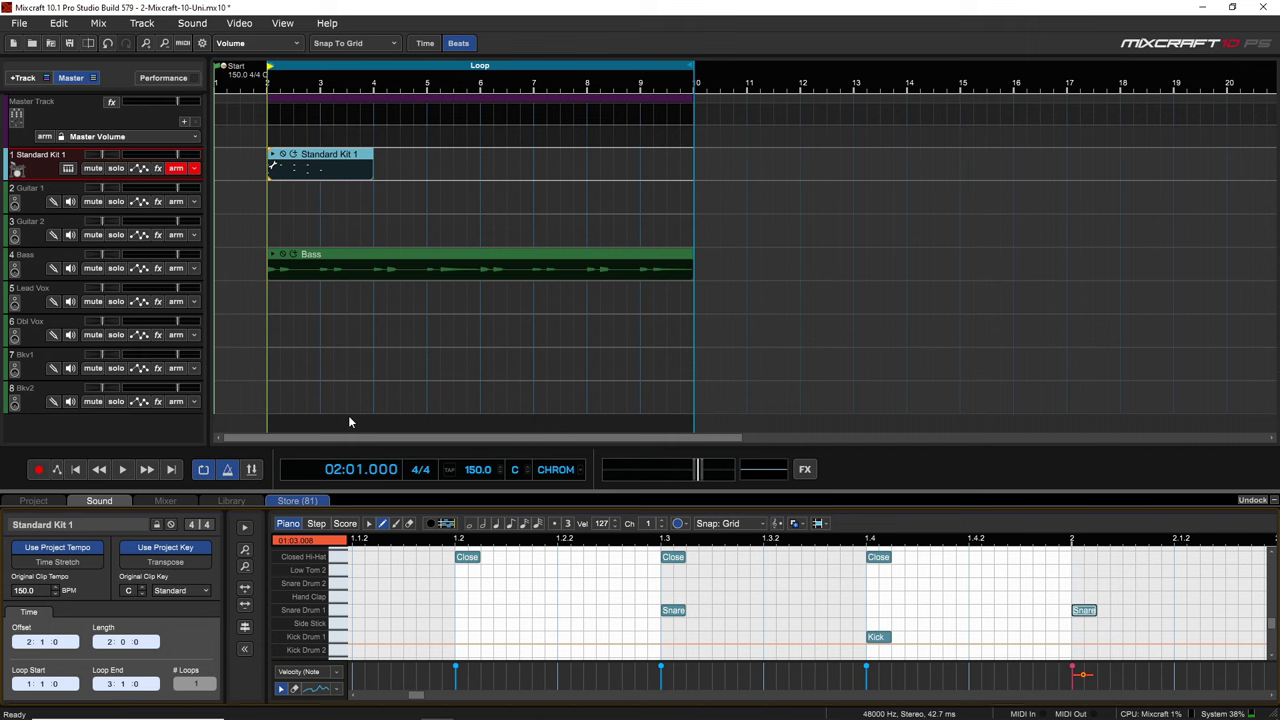
Step: Play the drum pattern with the bass from the loop start to check it
key("space")
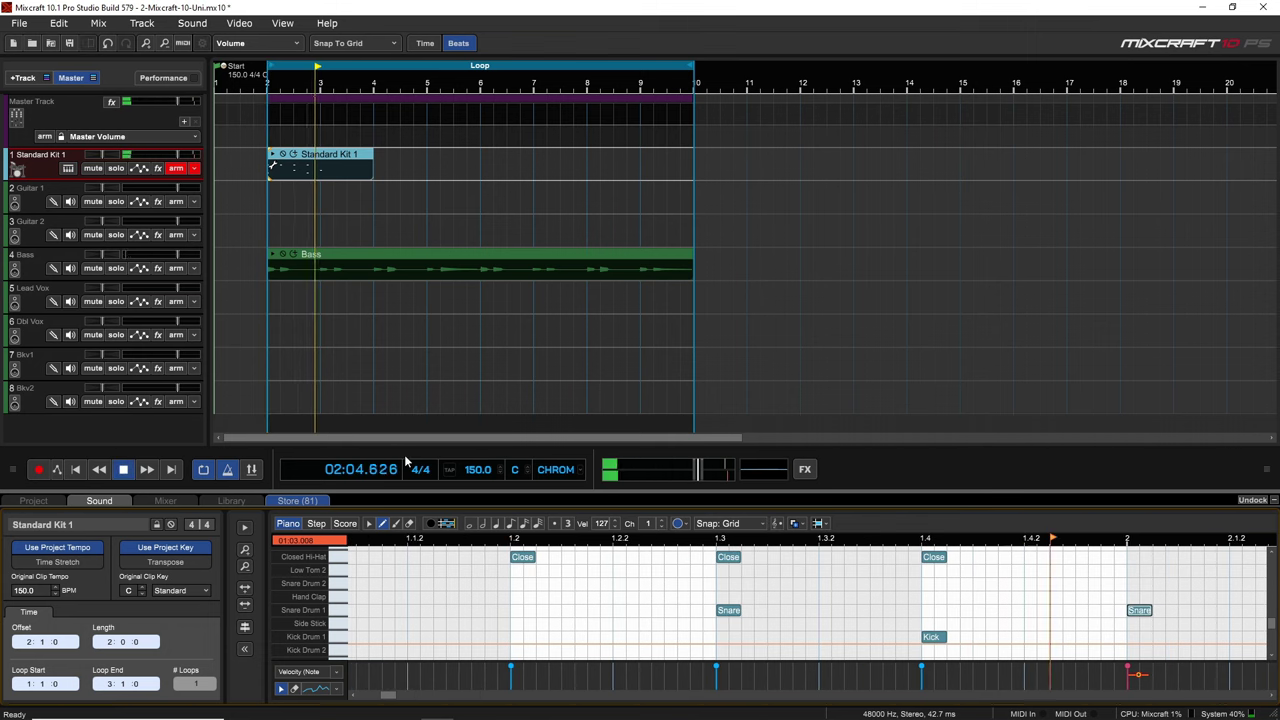
key("space")
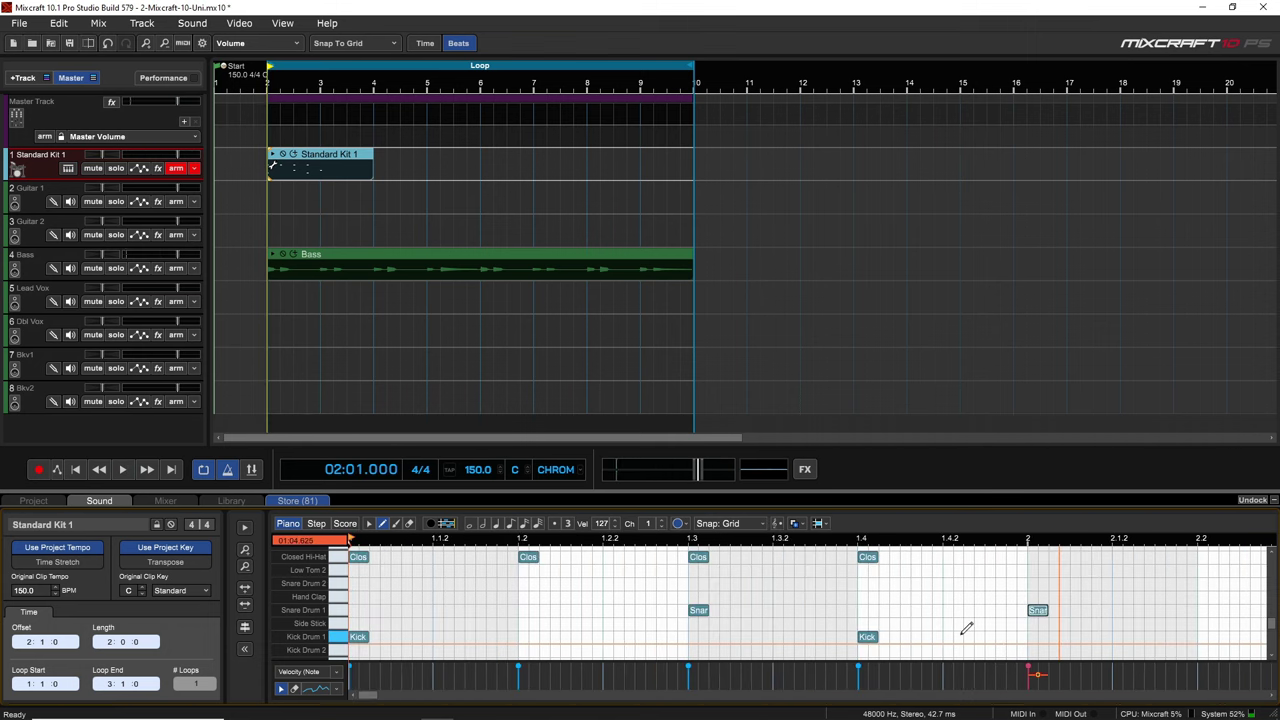
key("space")
key("space")
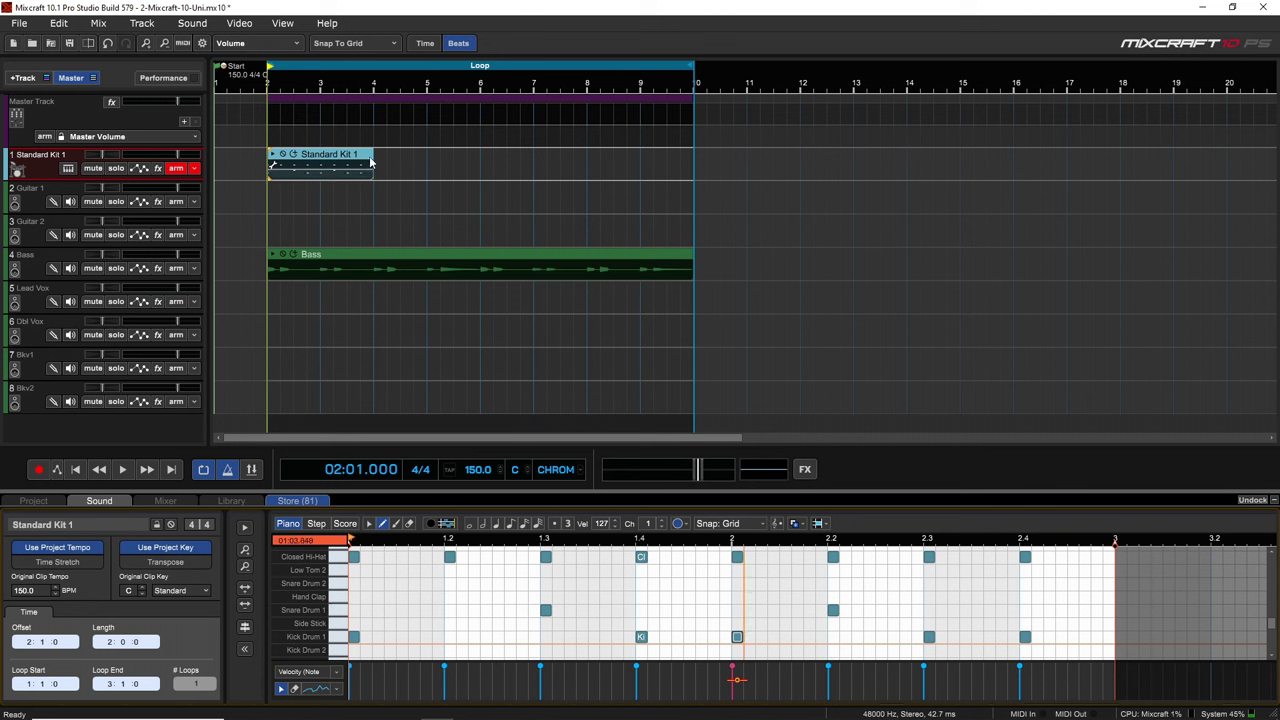
Step: Loop the two-bar Standard Kit 1 clip three more times to fill the song's loop region up to bar 10
left_click(294, 155)
left_click(294, 155)
left_click(294, 155)
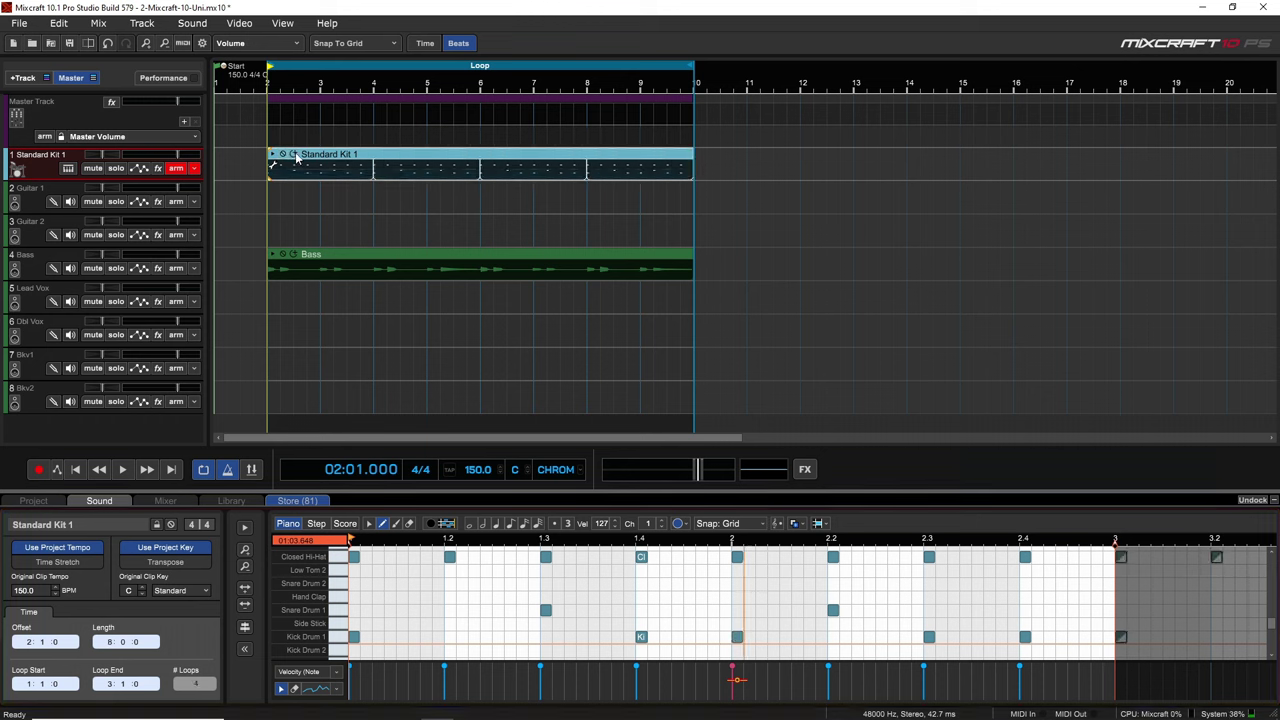
Step: Deselect the looped drum clip and play it together with the bass from bar 2
left_click(270, 217)
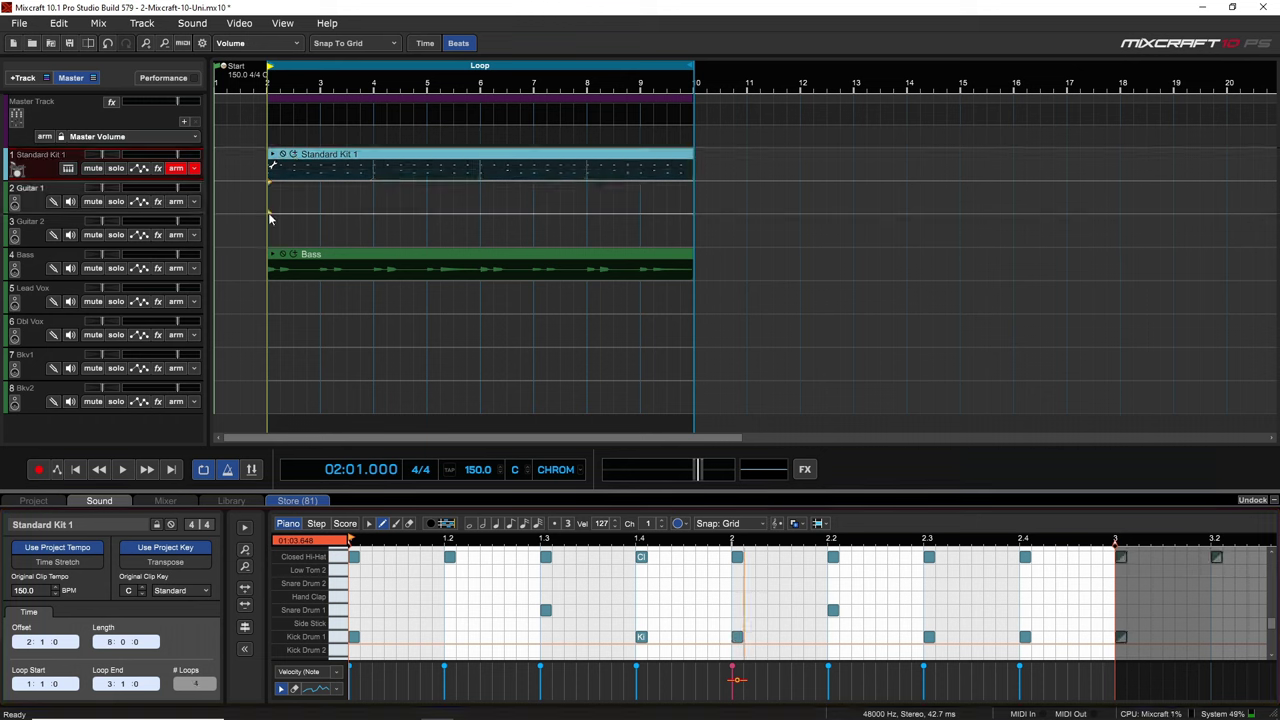
key("space")
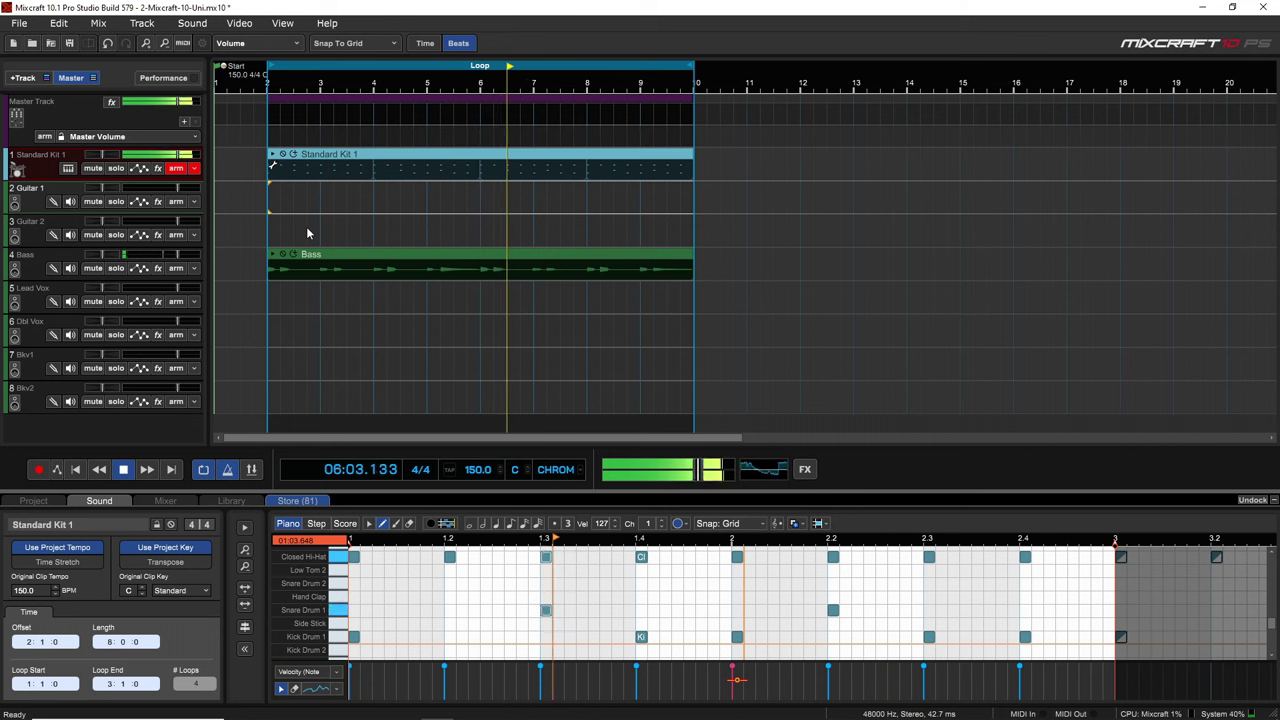
key("space")
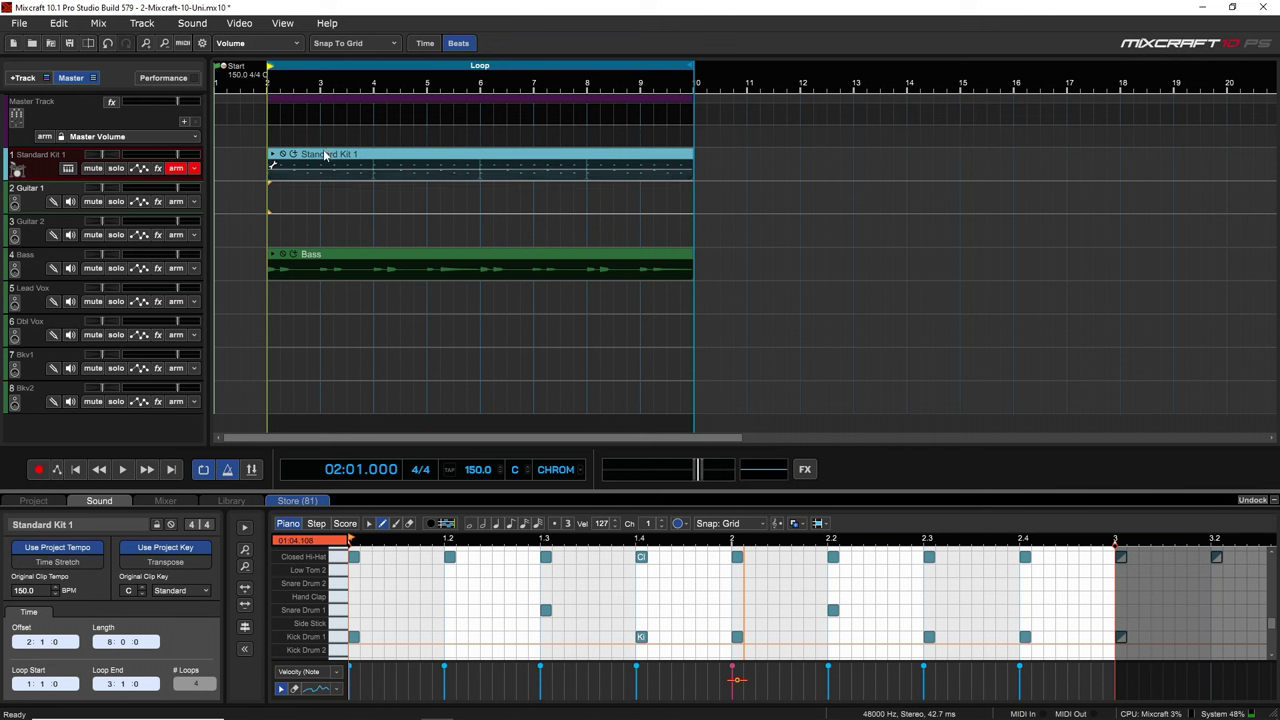
Step: Delete the looped drum clip from the Standard Kit 1 track
left_click(377, 155)
key("Delete")
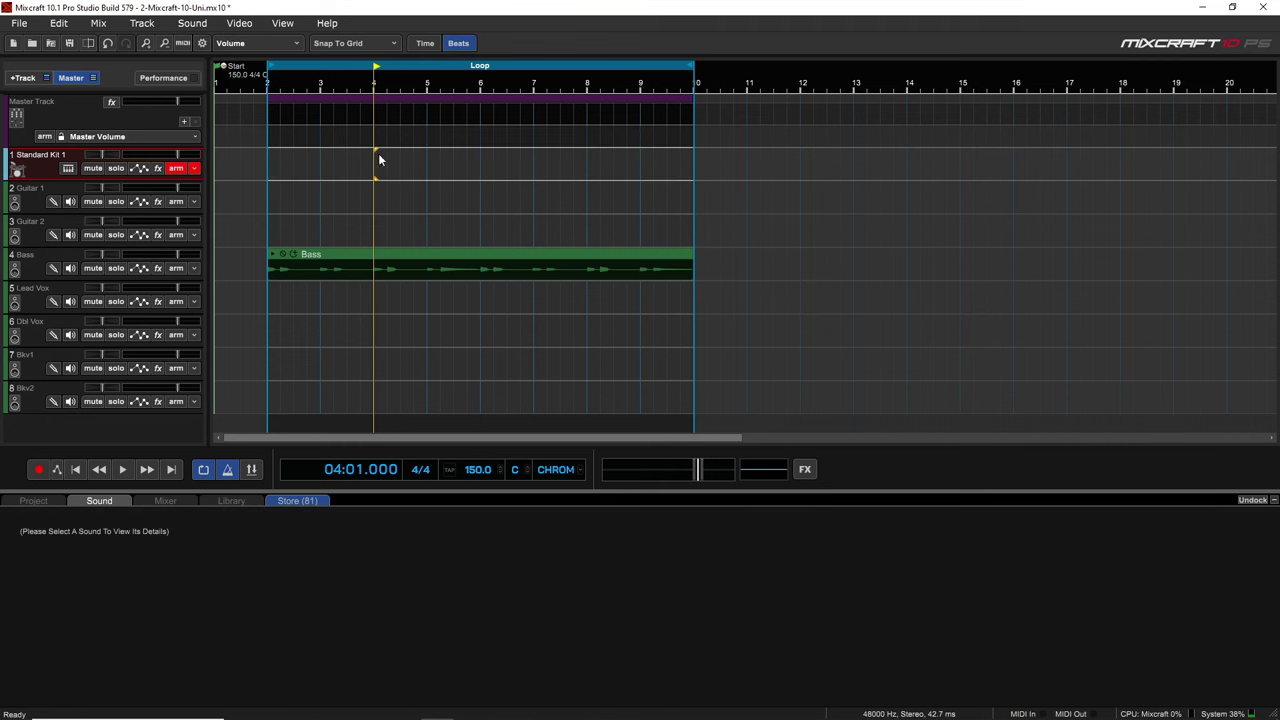
Step: Add an empty instrument clip at bar 2 on the Standard Kit 1 track and show it in the Step sequencer
left_click(266, 172)
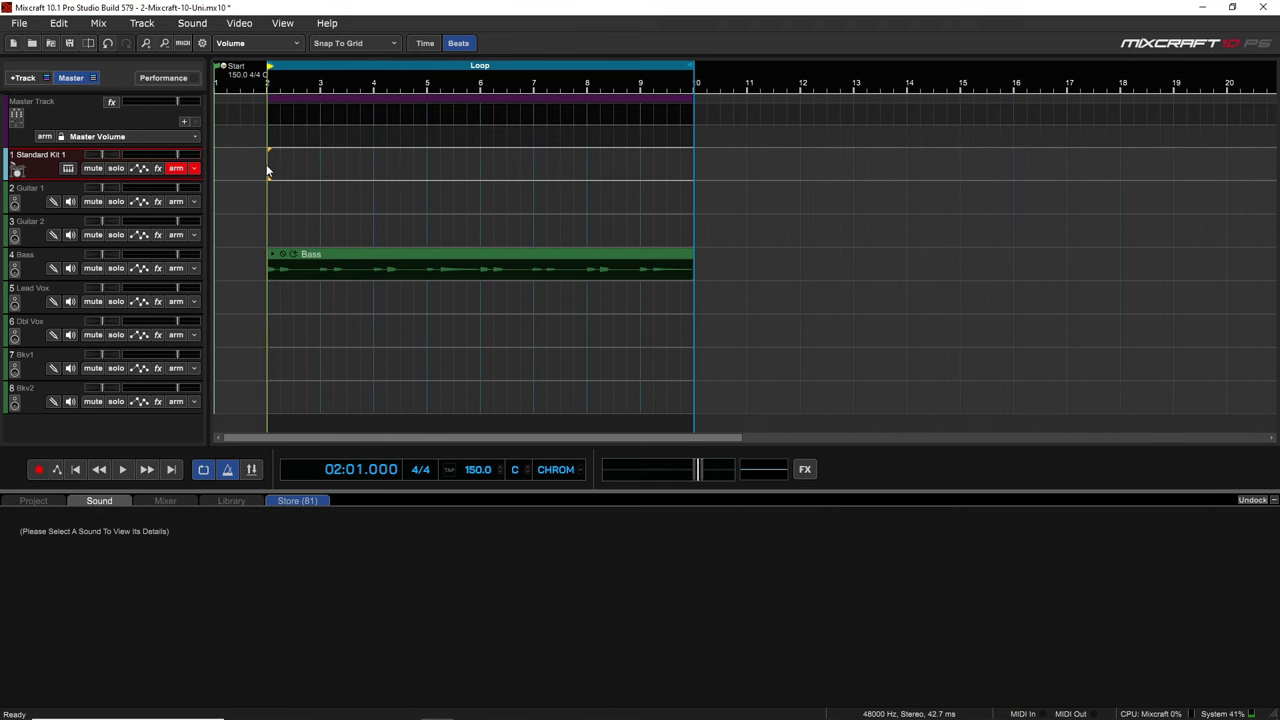
right_click(266, 172)
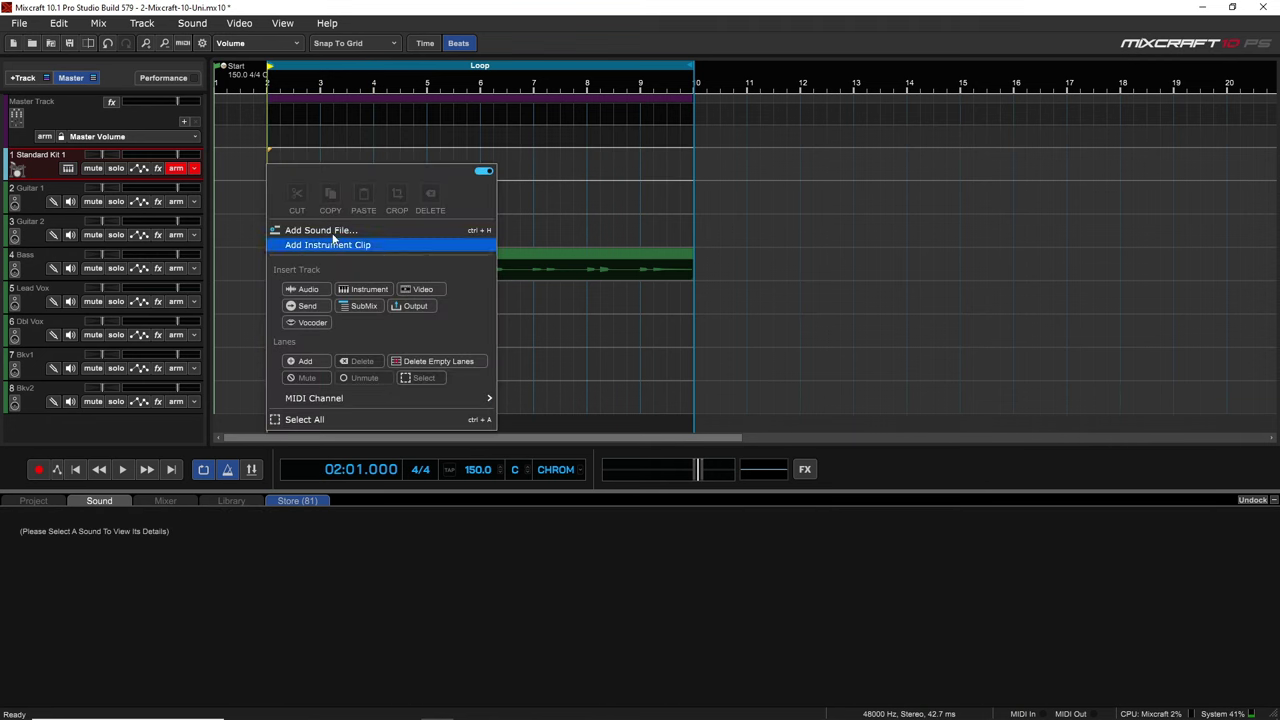
left_click(334, 244)
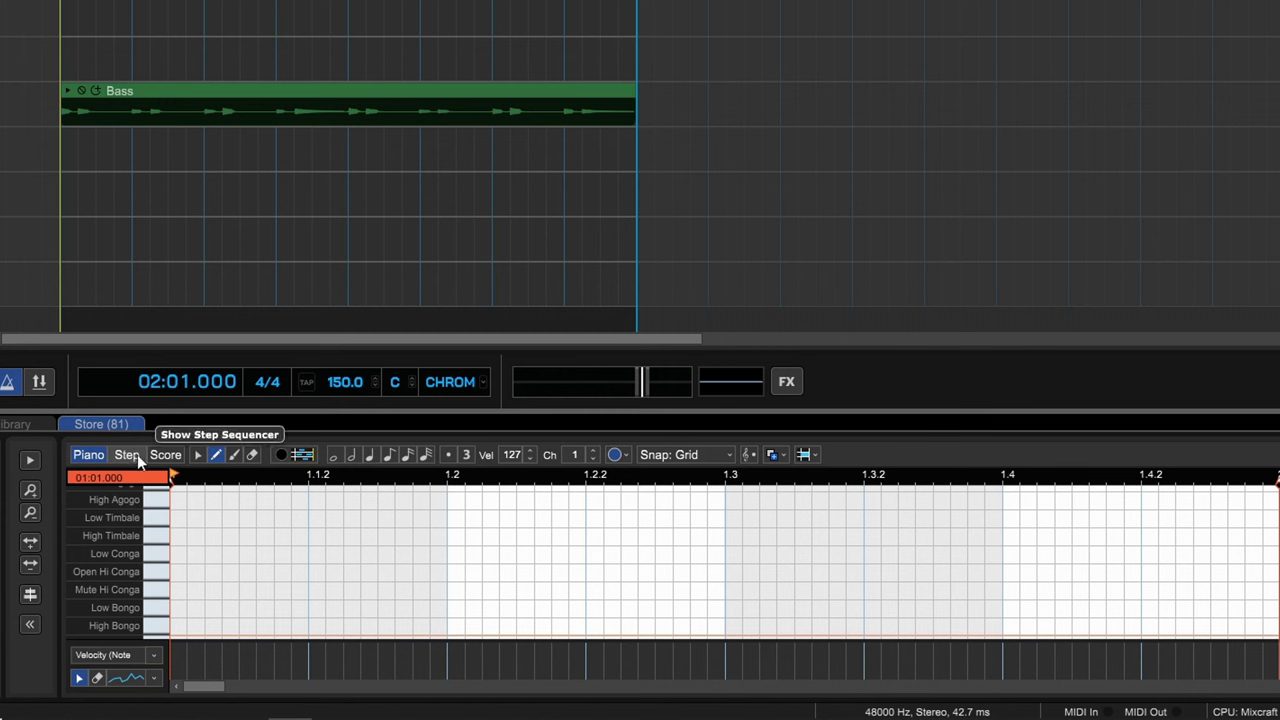
left_click(126, 456)
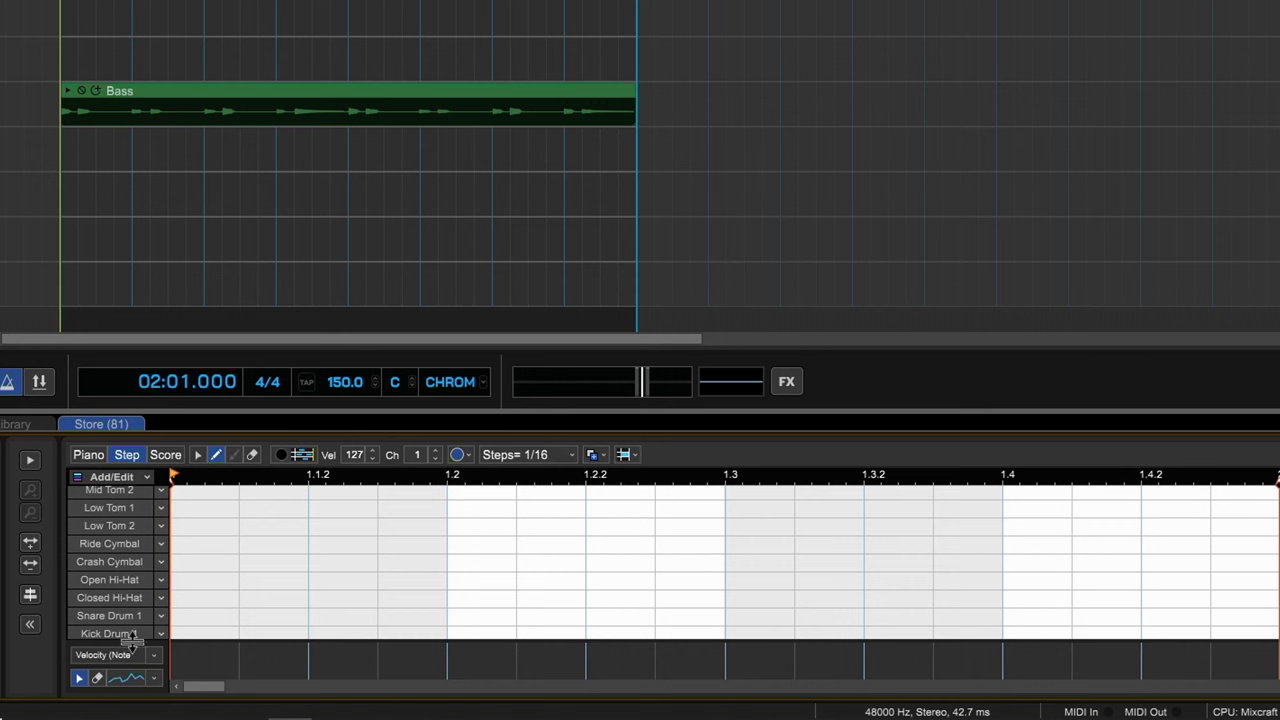
Step: Enter a Kick Drum 1 hit on beat 1 and a Snare Drum 1 hit on beat 3 in the step grid
scroll(210, 620, "down", 1)
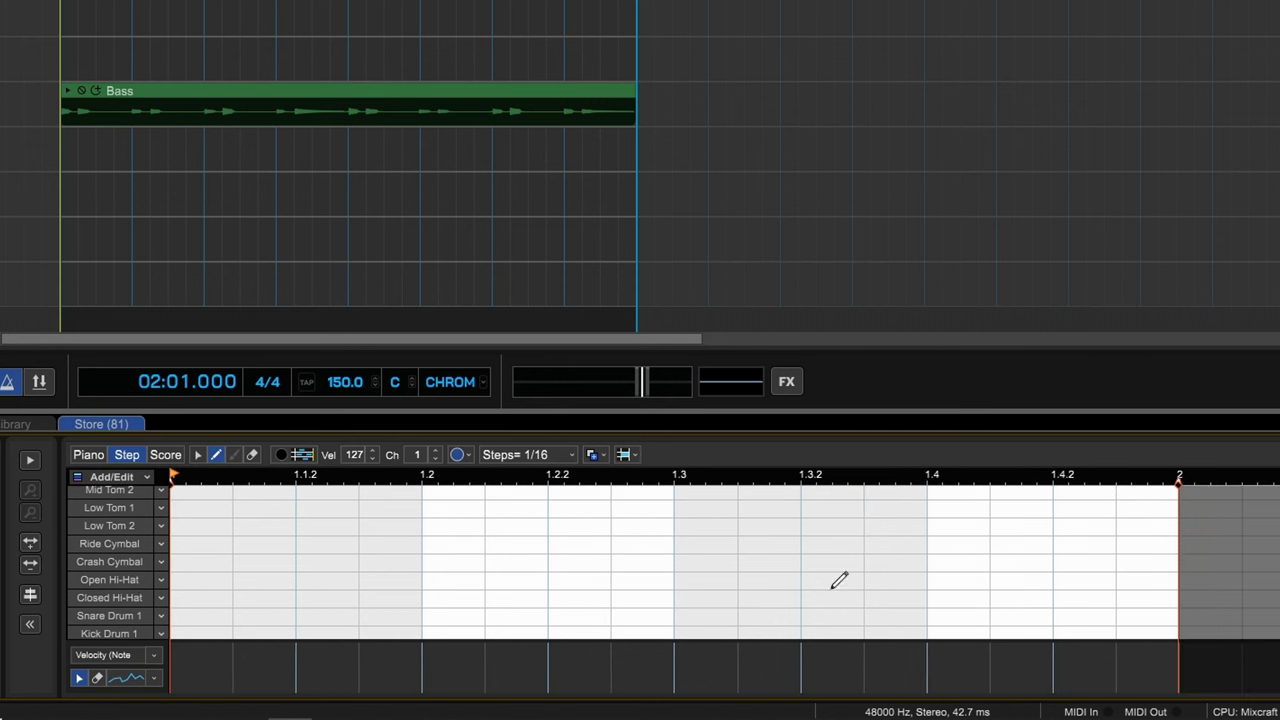
left_click(203, 632)
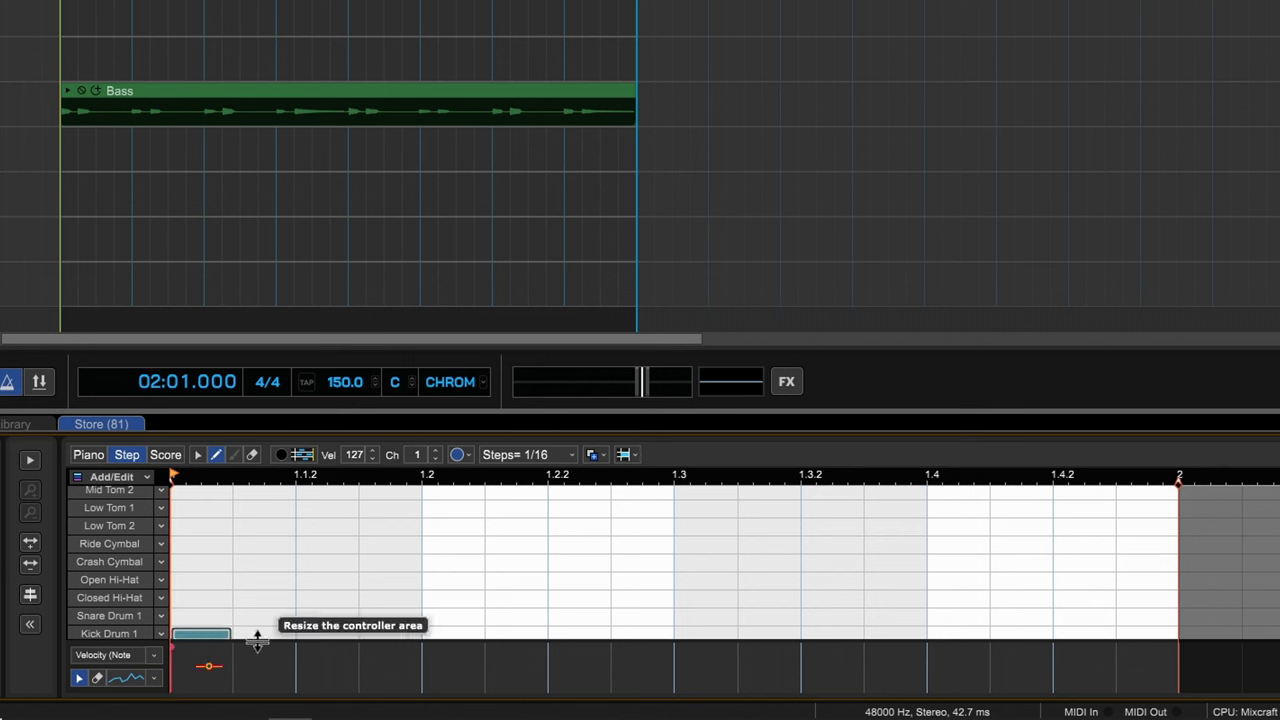
left_click(688, 614)
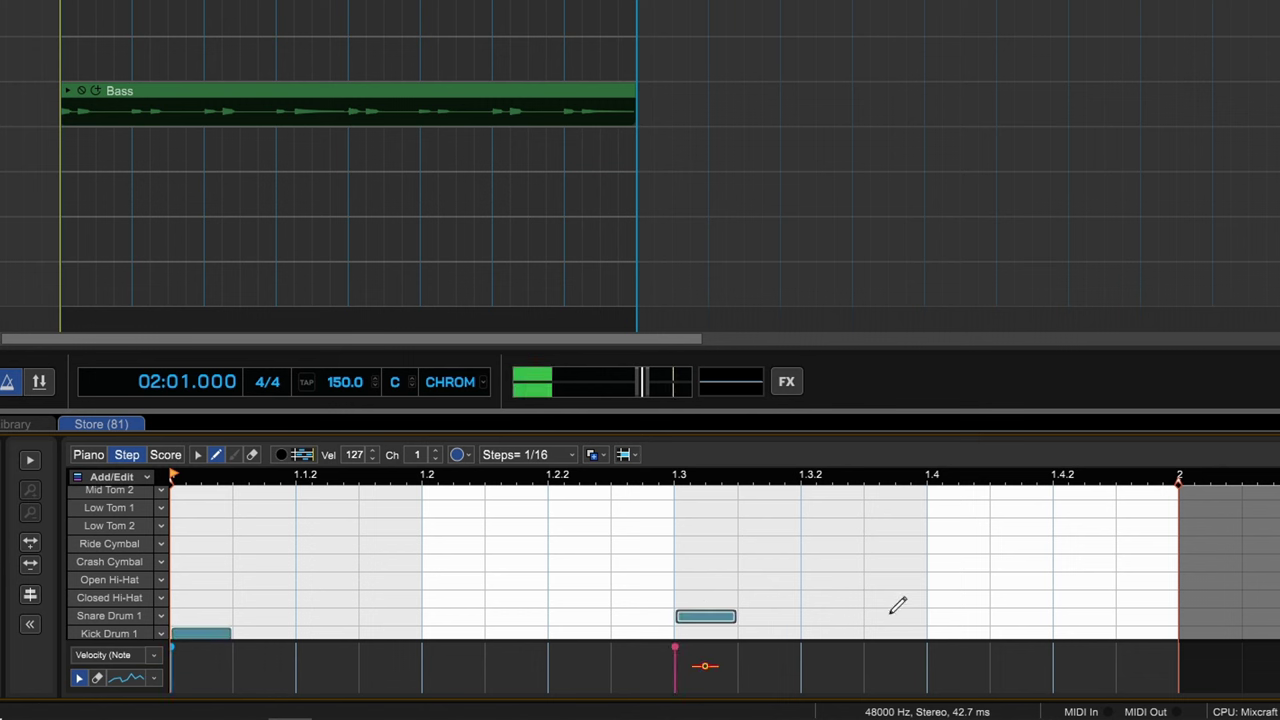
Step: Add Closed Hi-Hat hits on each eighth note from beat 1 to 1.3 and a Kick Drum 1 hit at 1.4
left_click(201, 597)
left_click(322, 597)
left_click(446, 597)
left_click(574, 597)
left_click(708, 597)
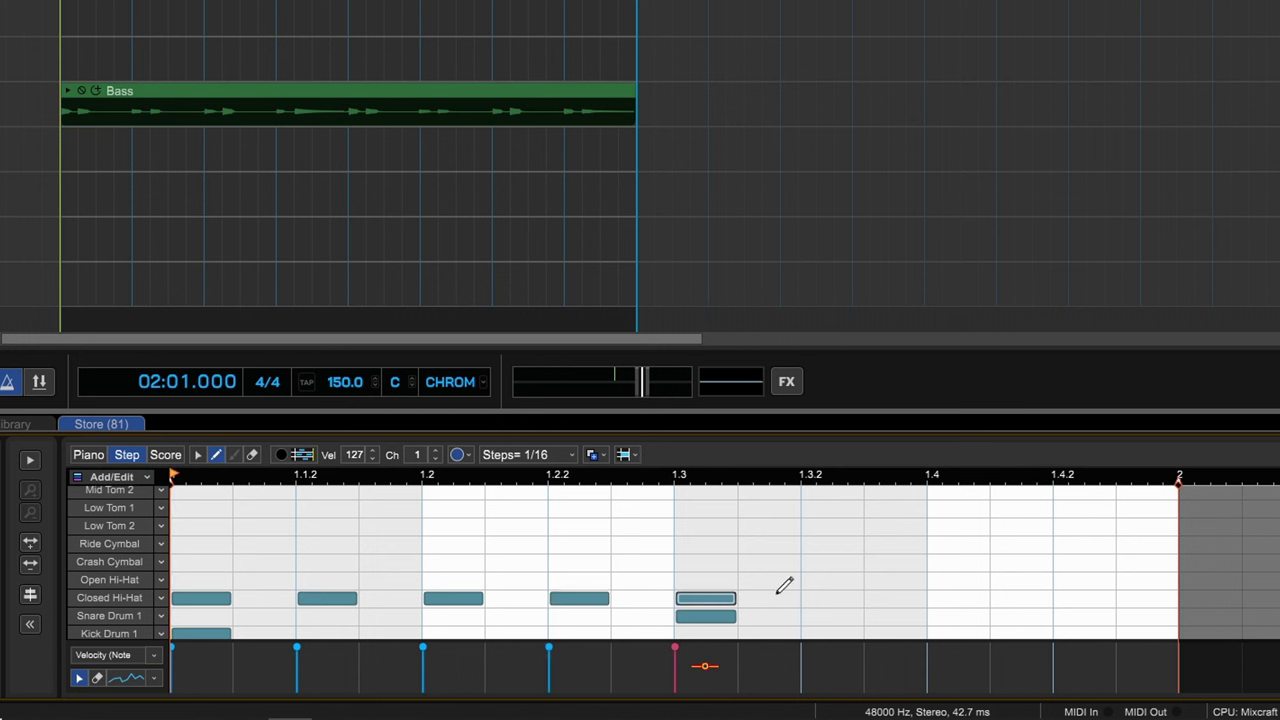
key("space")
key("space")
left_click(958, 633)
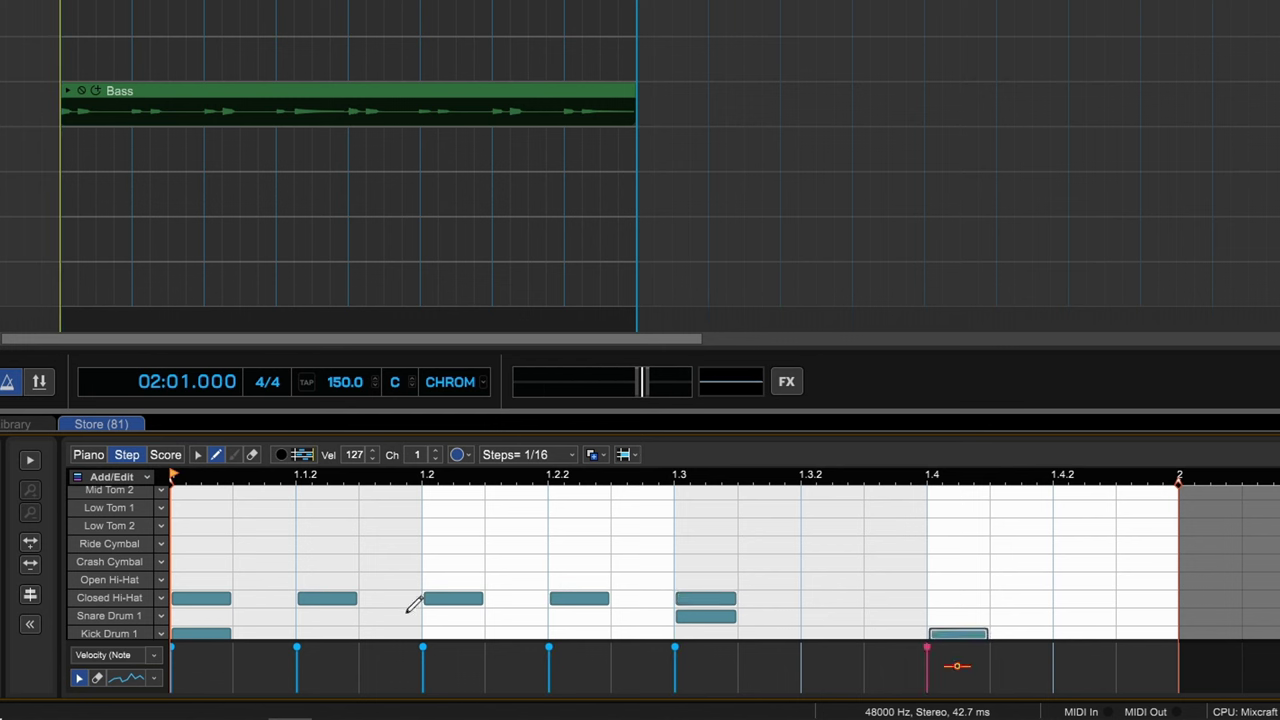
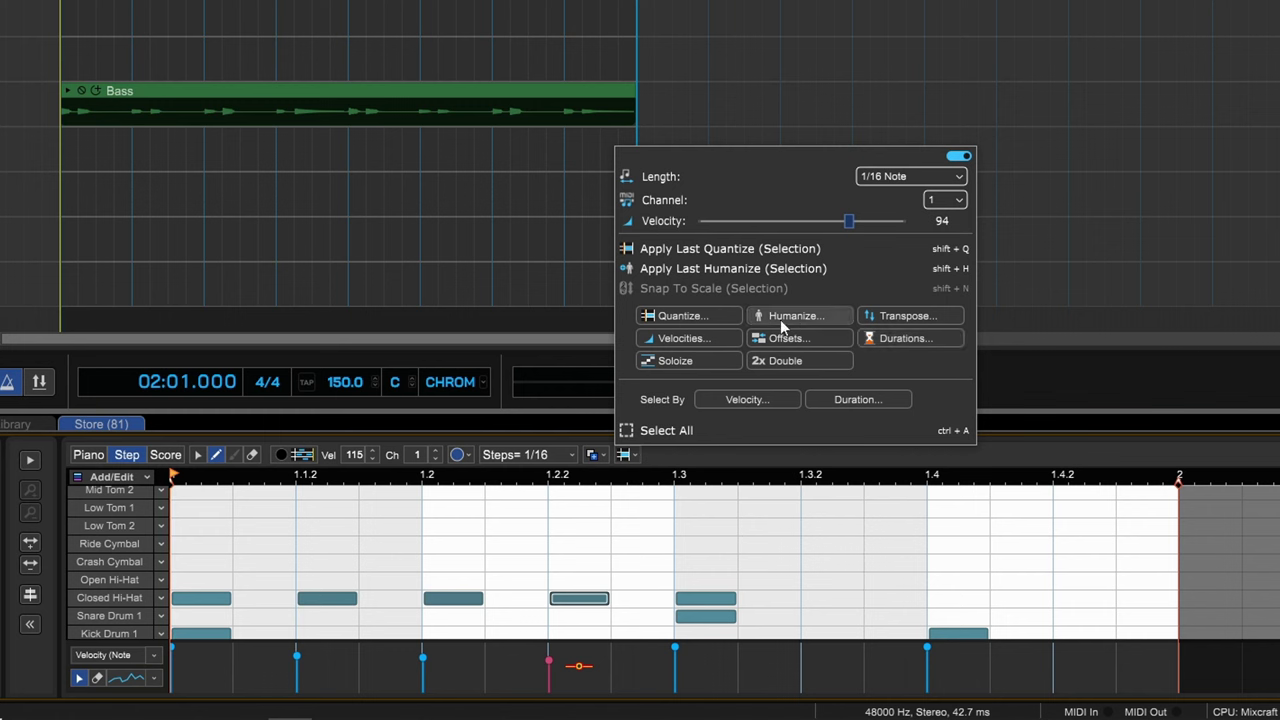
Step: Try humanizing all notes with early start times up to 30 milliseconds and velocities randomized by 30%, and undo it
left_click(785, 314)
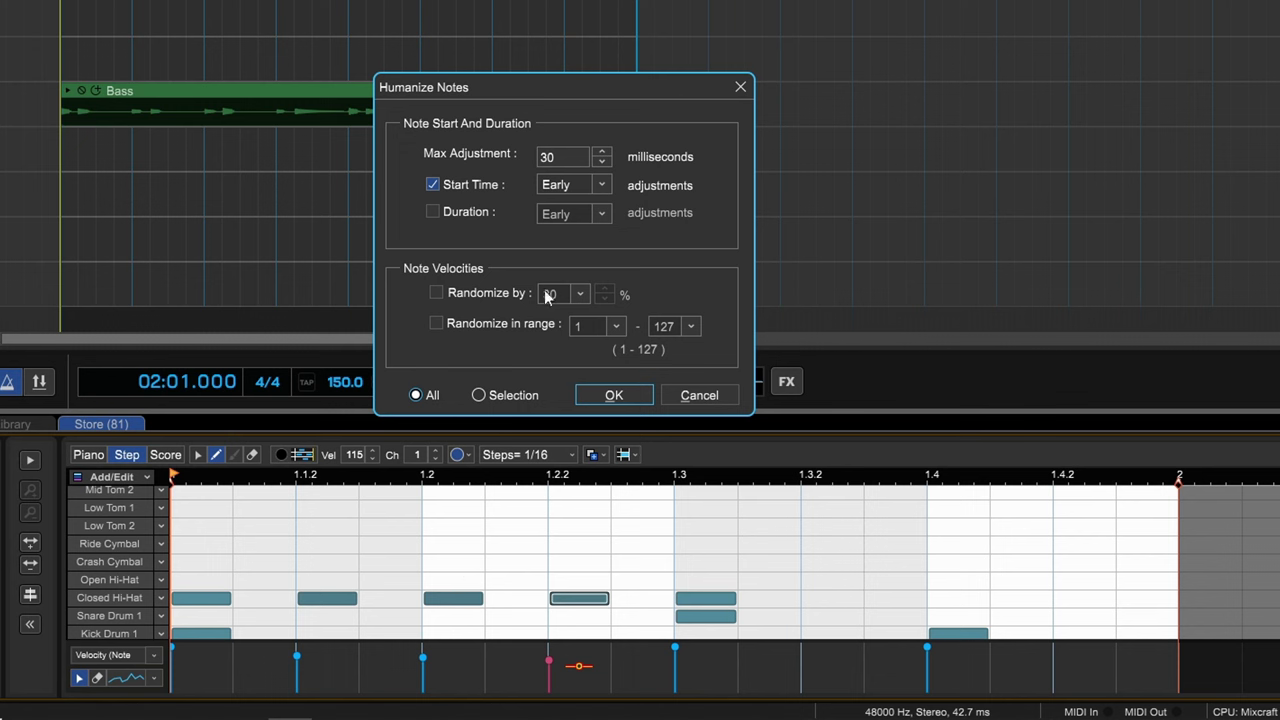
left_click(440, 291)
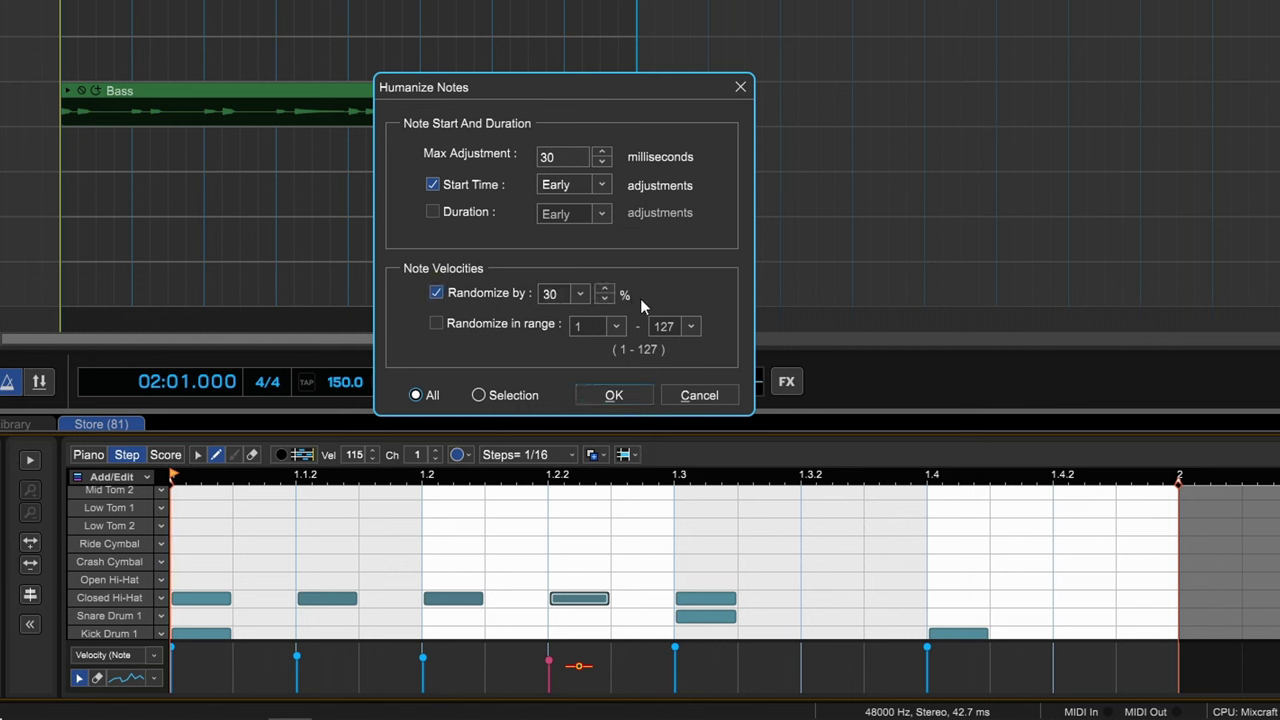
left_click(436, 323)
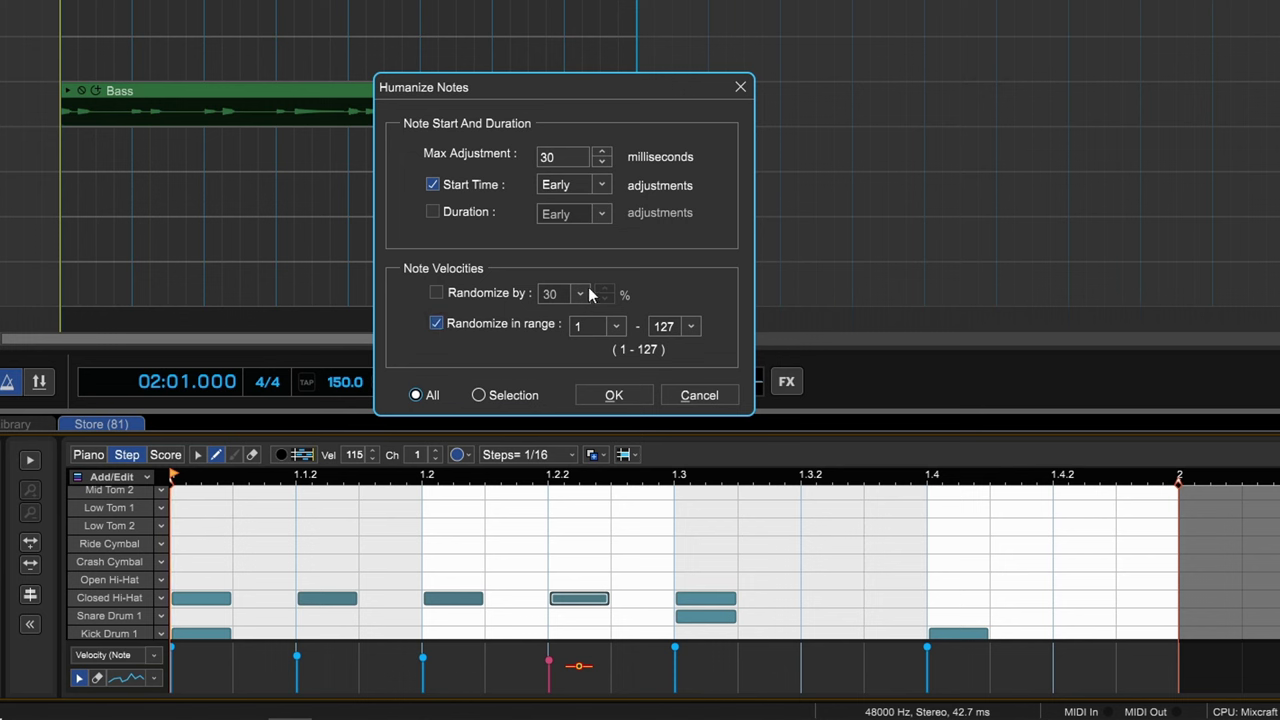
left_click(447, 292)
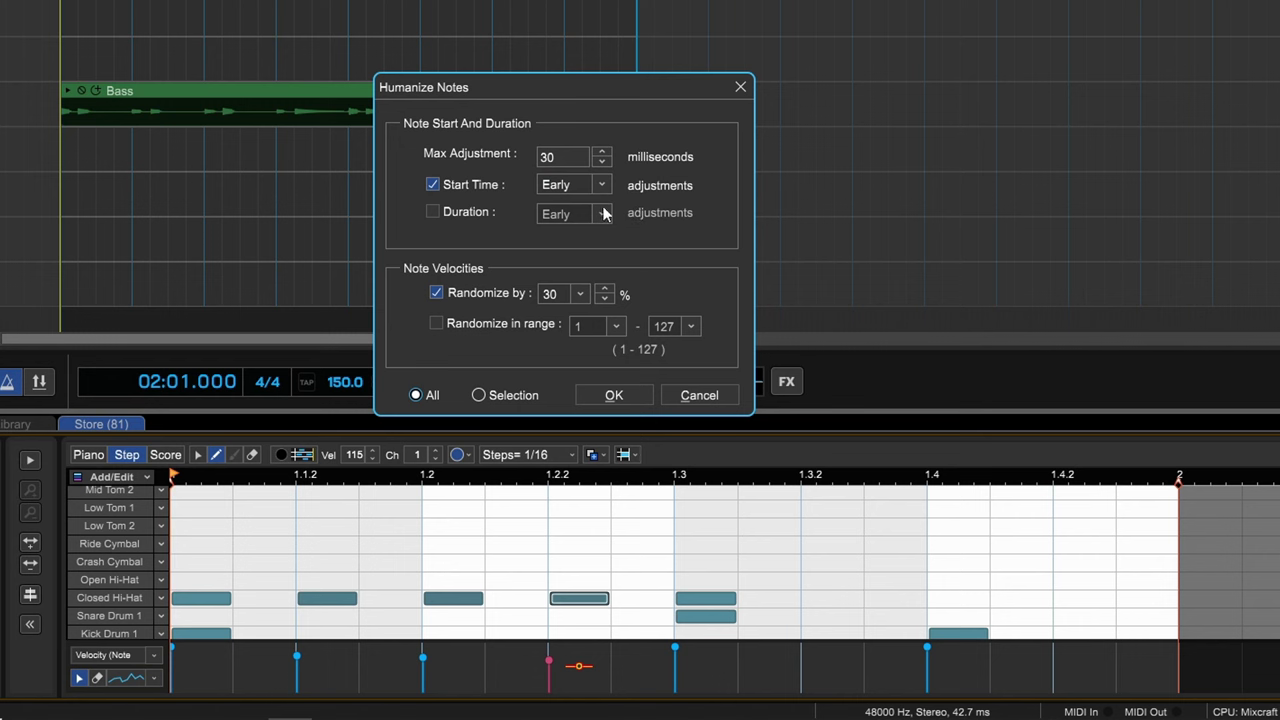
left_click(612, 396)
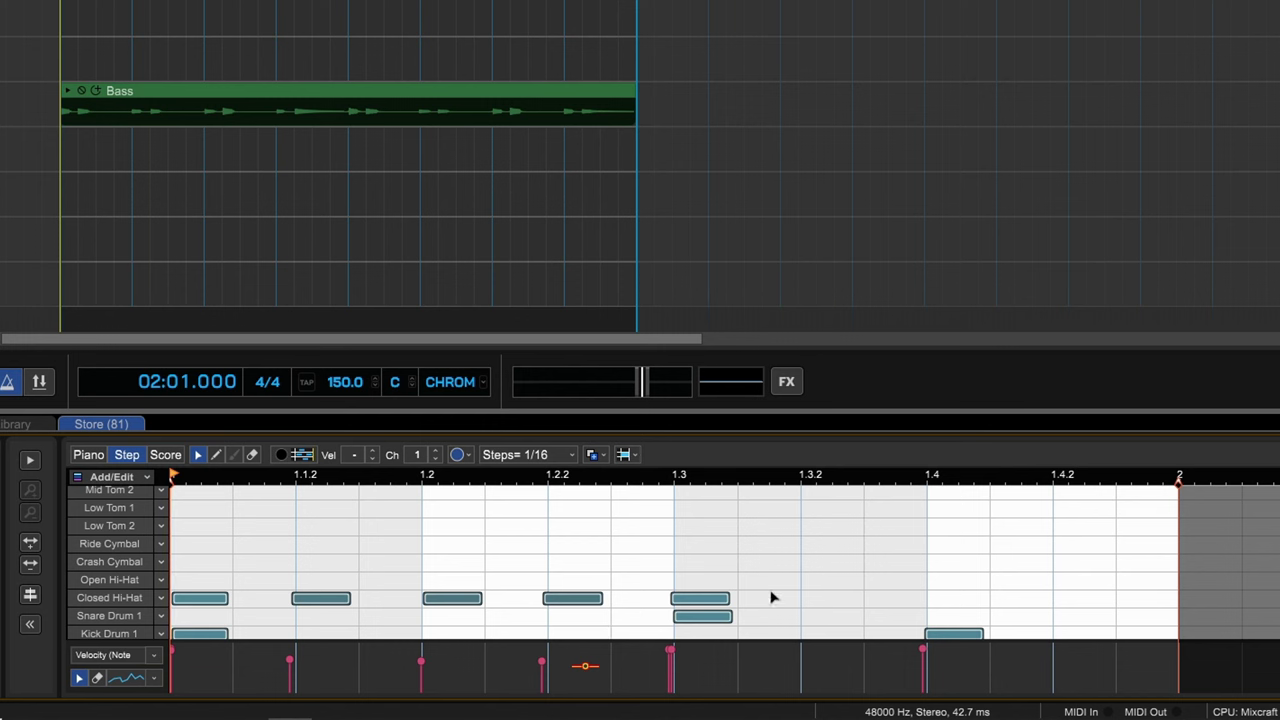
key("q")
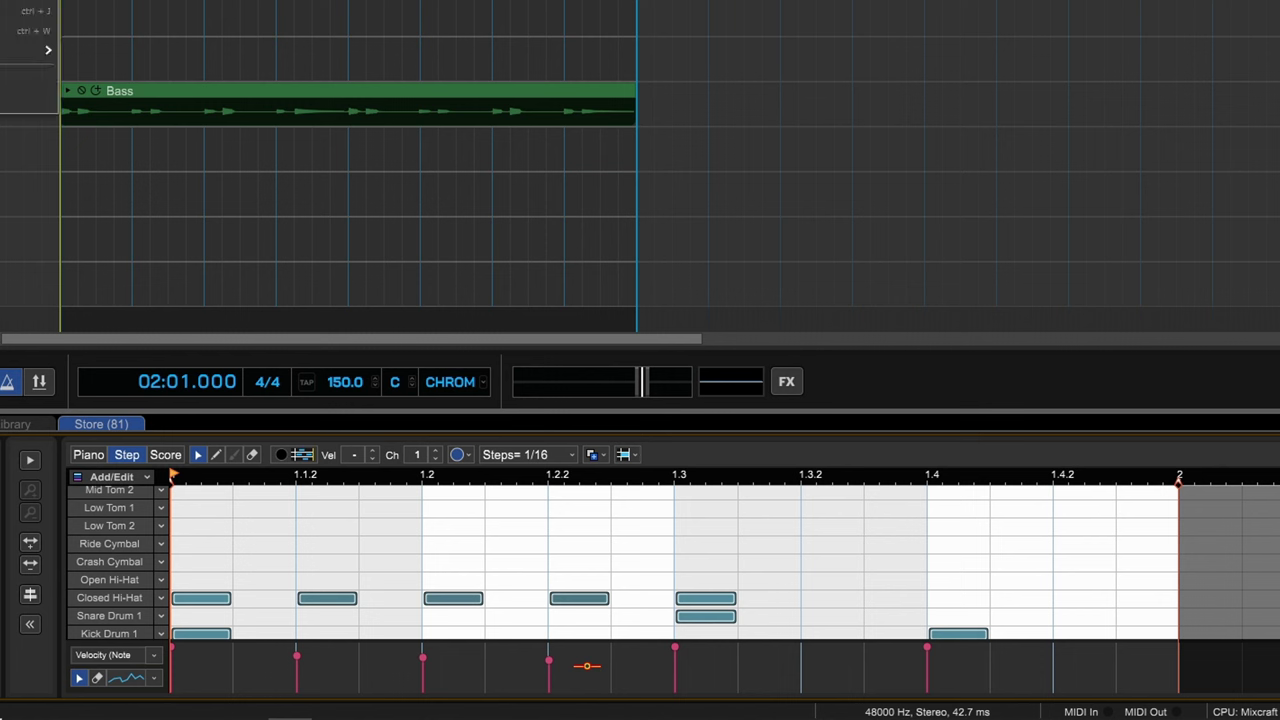
key("ctrl+z")
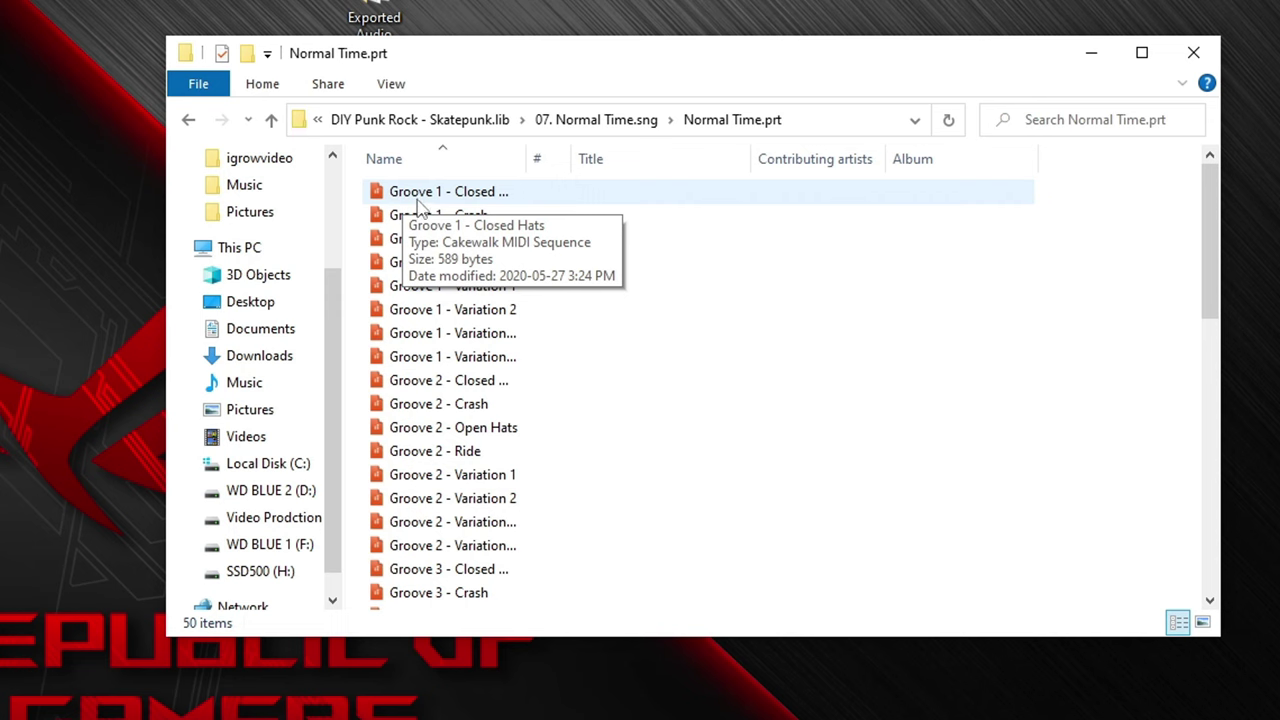
Step: Import the Groove 1 - Closed Hats MIDI file from the Normal Time.prt folder onto the Standard Kit 1 track at bar 4
left_click(422, 200)
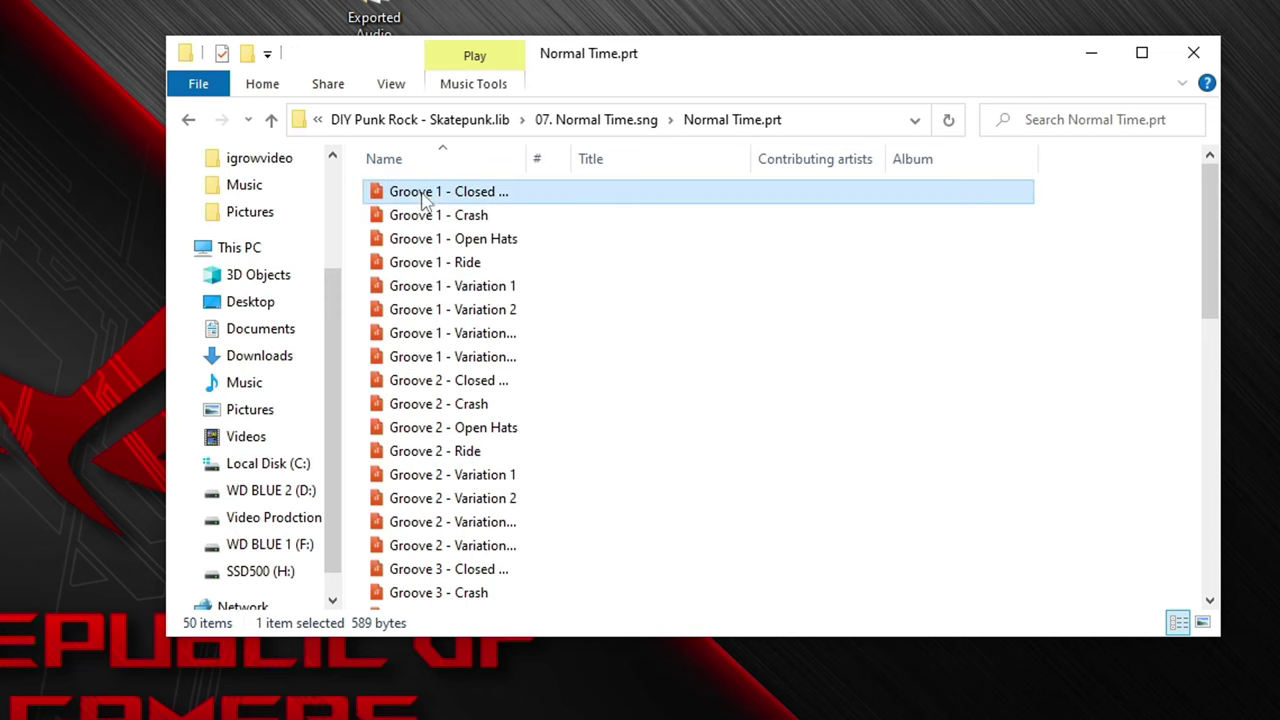
left_click_drag(422, 200, 0, 719)
left_click_drag(153, 697, 374, 163)
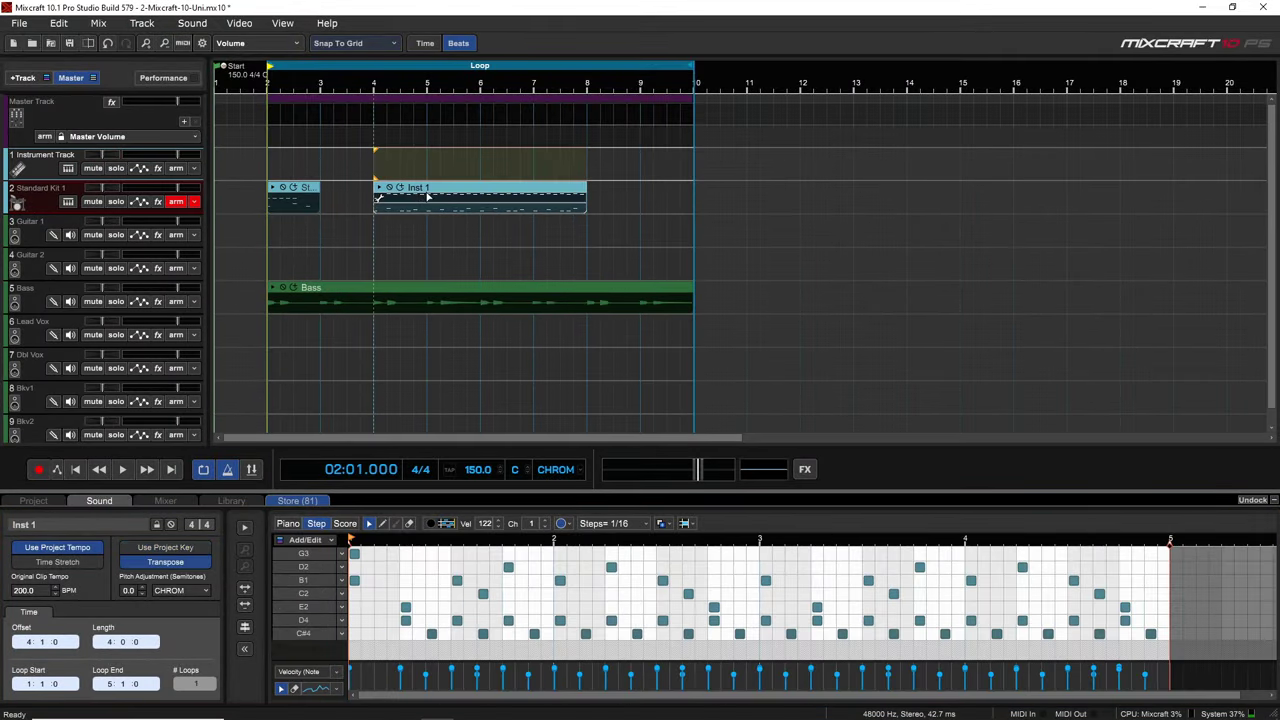
Step: Play the imported groove together with the bass from bar 4 and examine its notes in the step grid
left_click(375, 170)
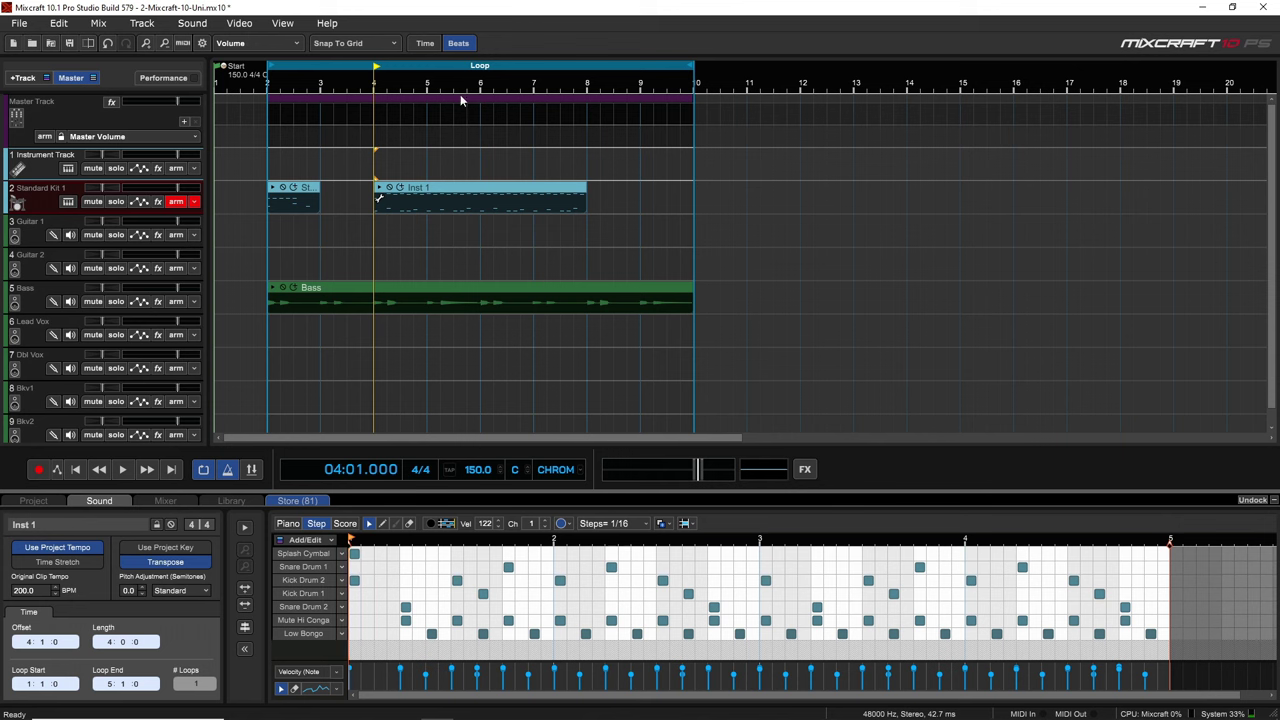
key("space")
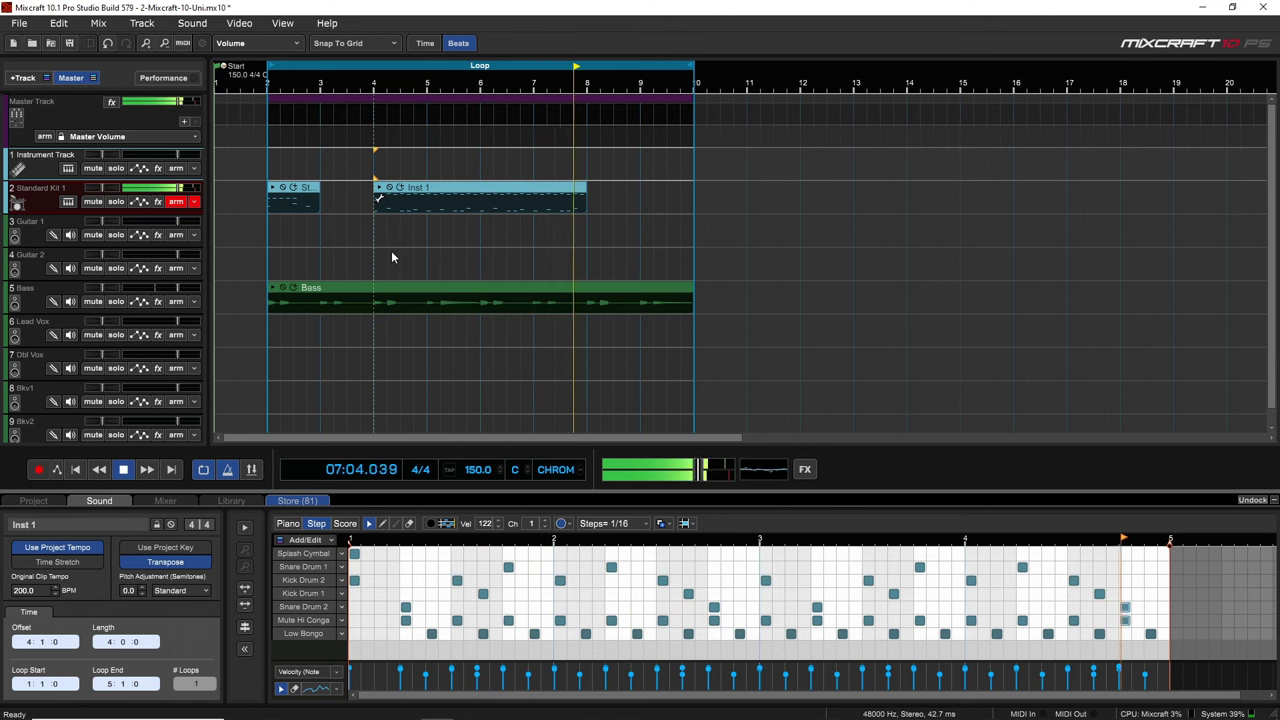
key("space")
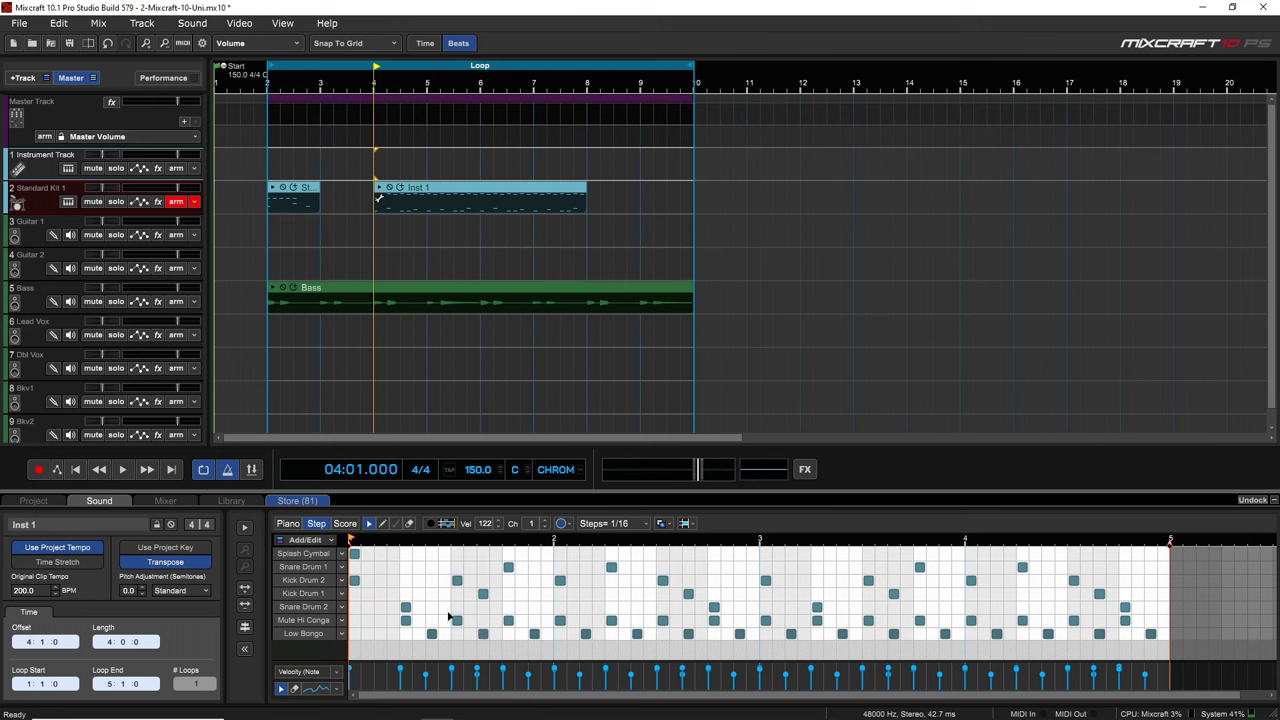
scroll(416, 590, "down", 1)
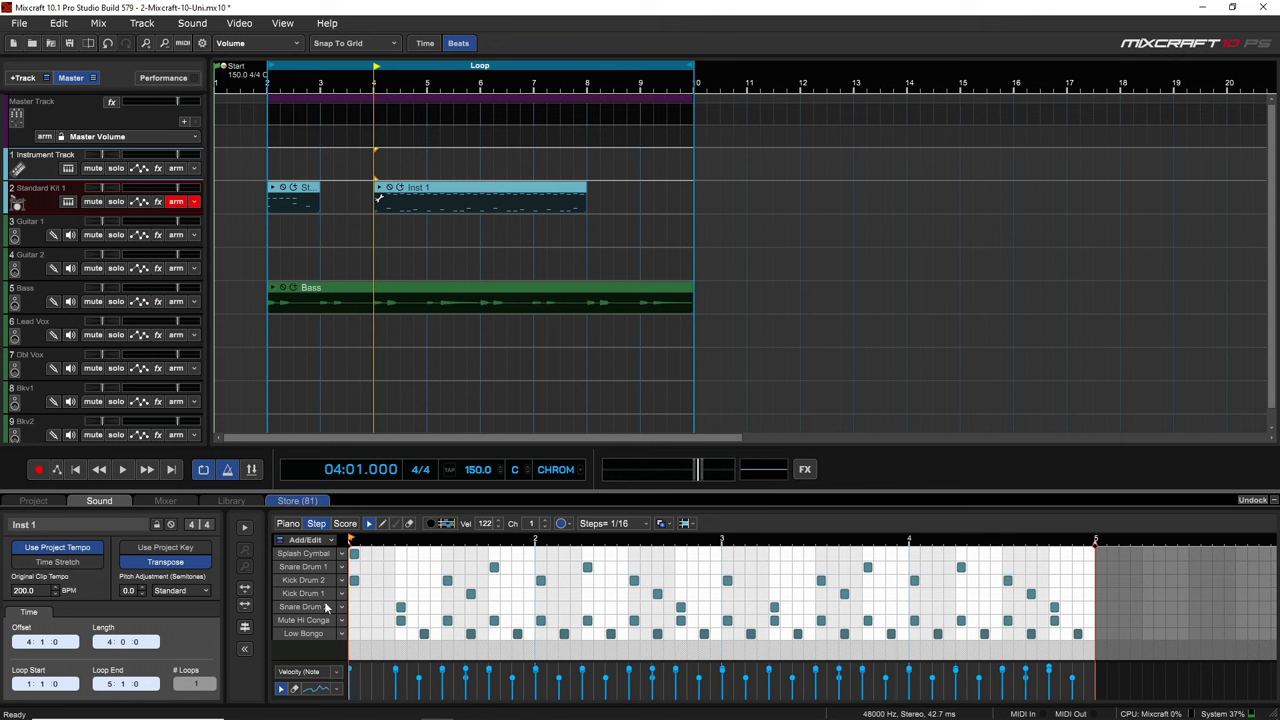